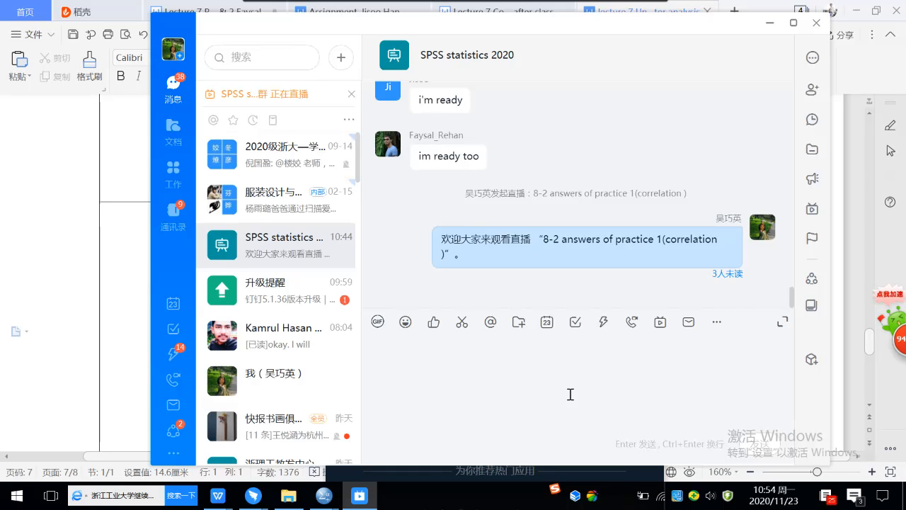
# Step: Minimize the DingTalk chat and close the 统计 live-stream statistics summary to reveal the lecture document
pyautogui.click(769, 29)
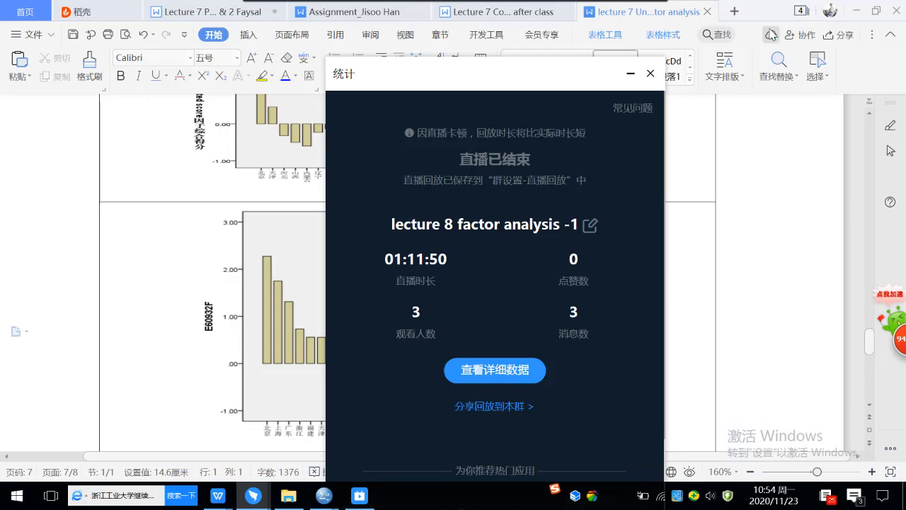
pyautogui.click(650, 74)
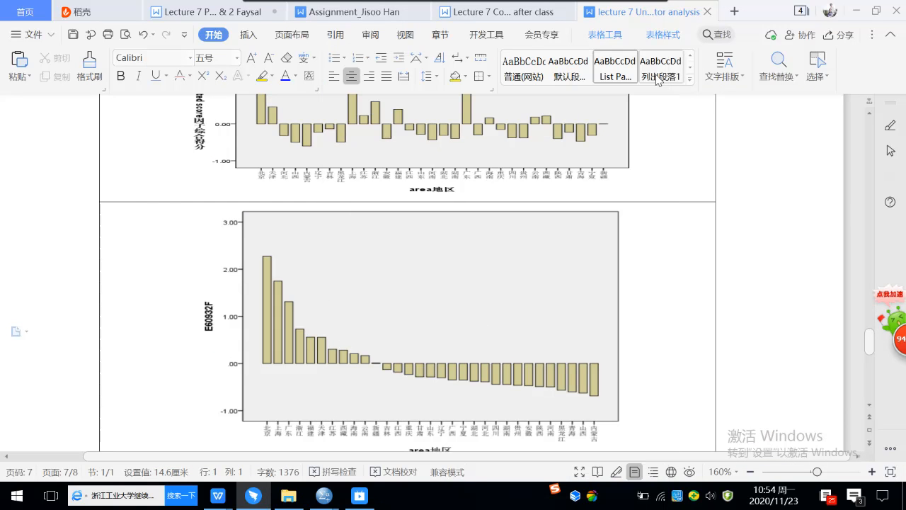
# Step: Review the Practice 1 question in the Assignment document, ending at the ① question line
pyautogui.click(324, 14)
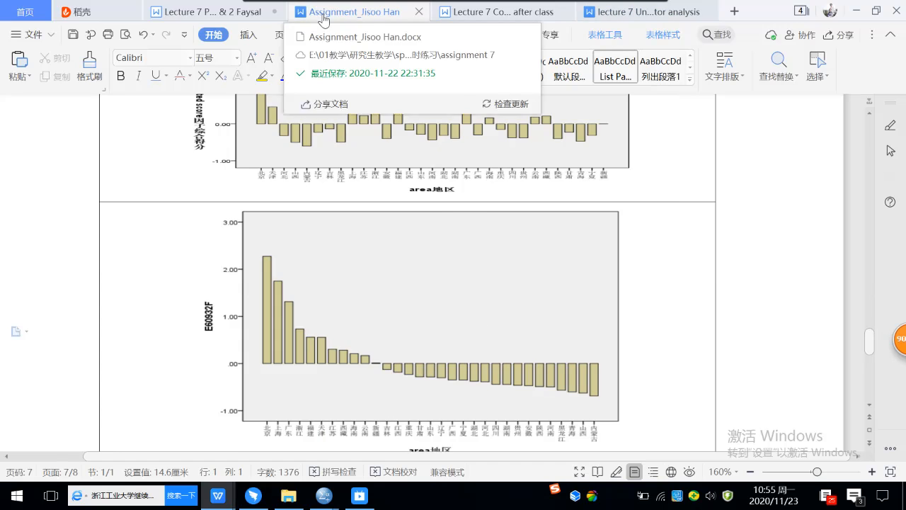
pyautogui.scroll(-2, 543, 250)
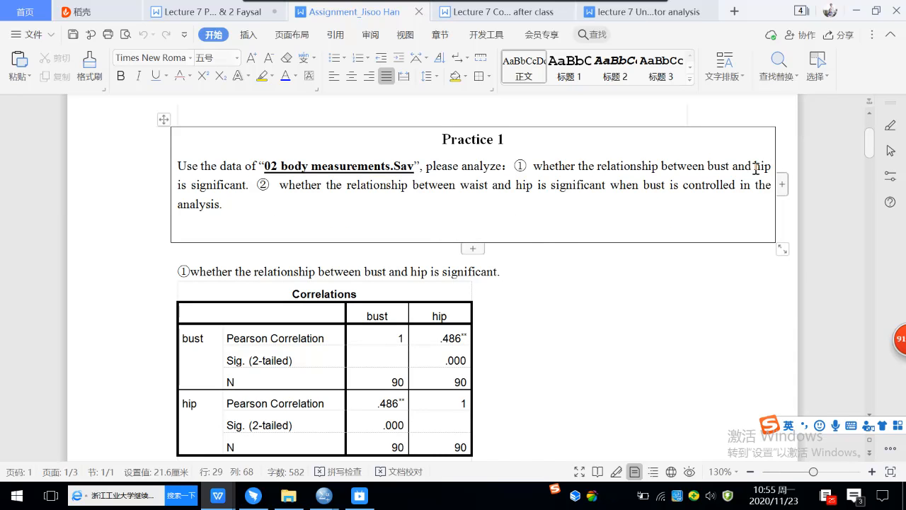
pyautogui.click(224, 186)
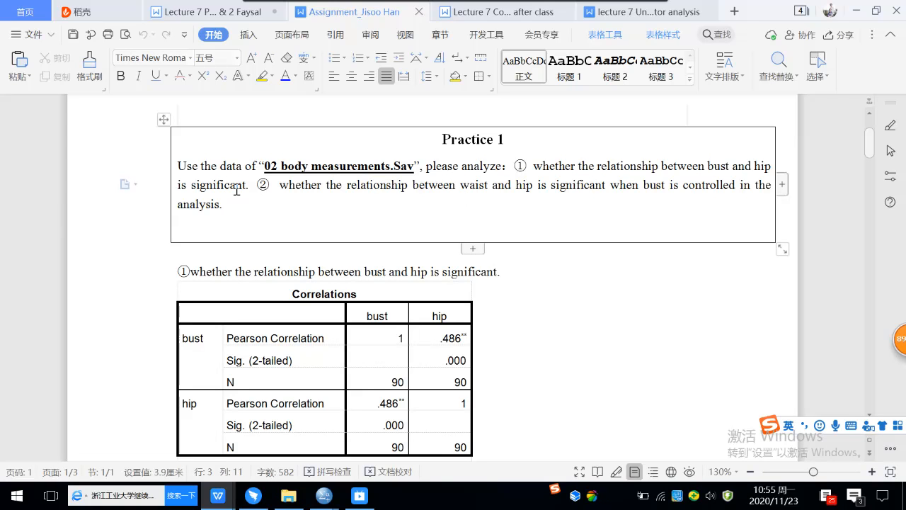
pyautogui.doubleClick(258, 187)
pyautogui.click(251, 186)
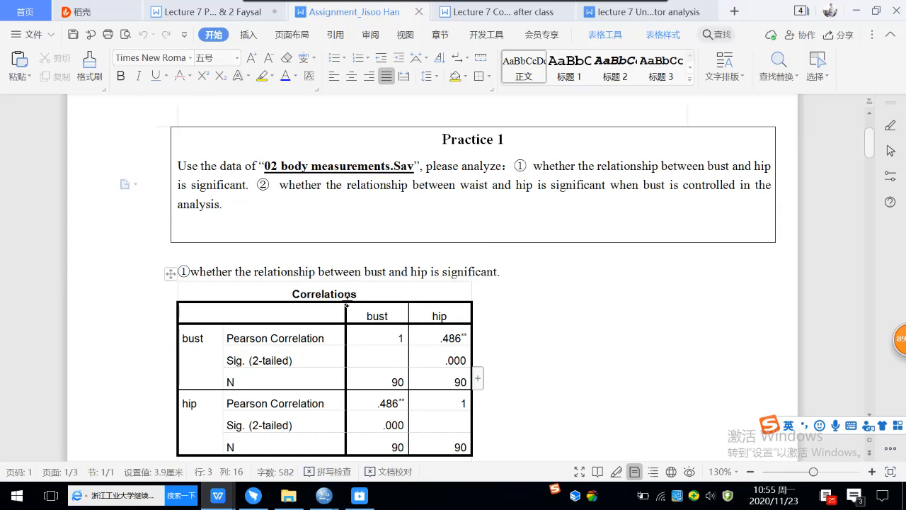
pyautogui.click(528, 272)
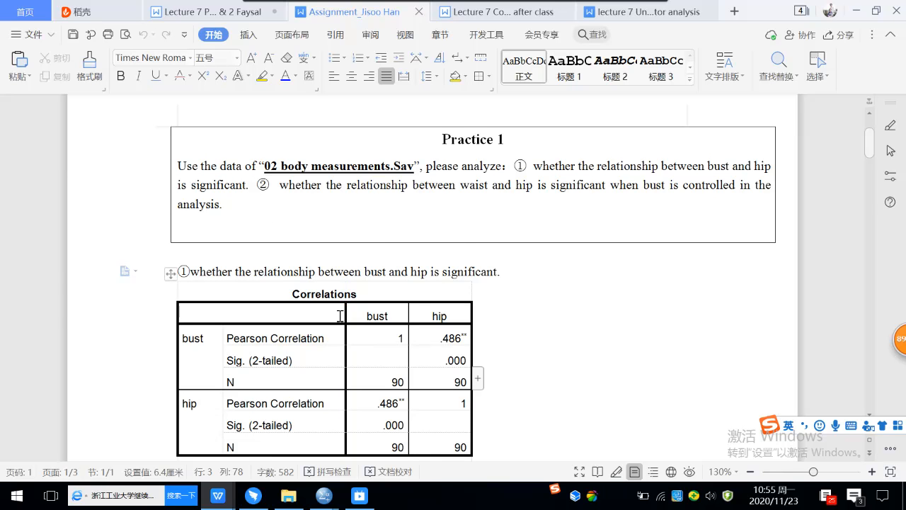
# Step: Switch to the second student's Lecture 7 document at its practice-1 bust–hip scatterplot
pyautogui.click(256, 16)
pyautogui.scroll(6, 431, 306)
pyautogui.scroll(15, 431, 306)
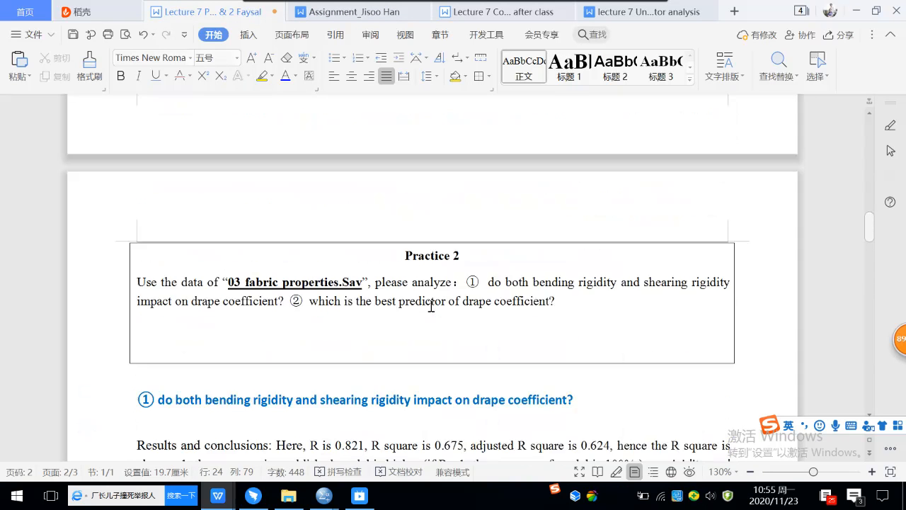
pyautogui.scroll(2, 431, 306)
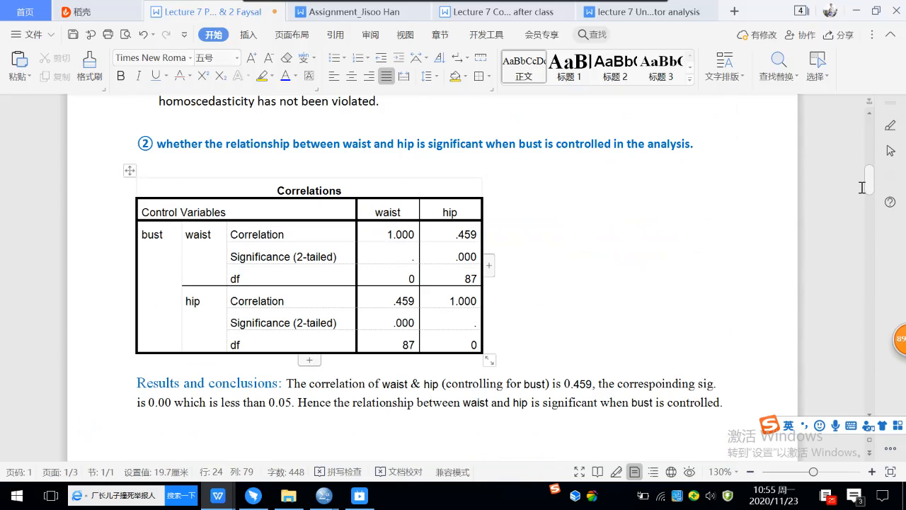
pyautogui.moveTo(870, 191); pyautogui.dragTo(863, 143)
pyautogui.scroll(-3, 631, 248)
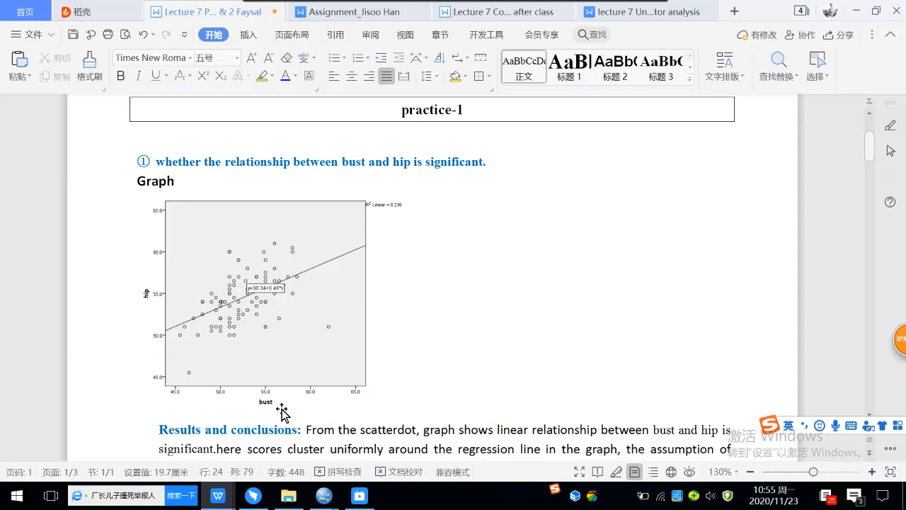
# Step: Copy the bust–hip scatterplot and paste it on a new line under the ① question
pyautogui.click(318, 289)
pyautogui.rightClick(317, 292)
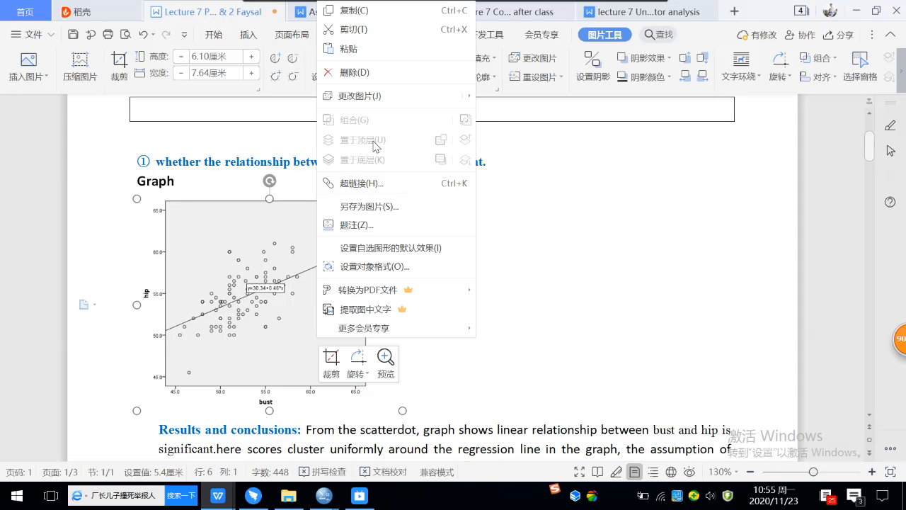
pyautogui.click(357, 10)
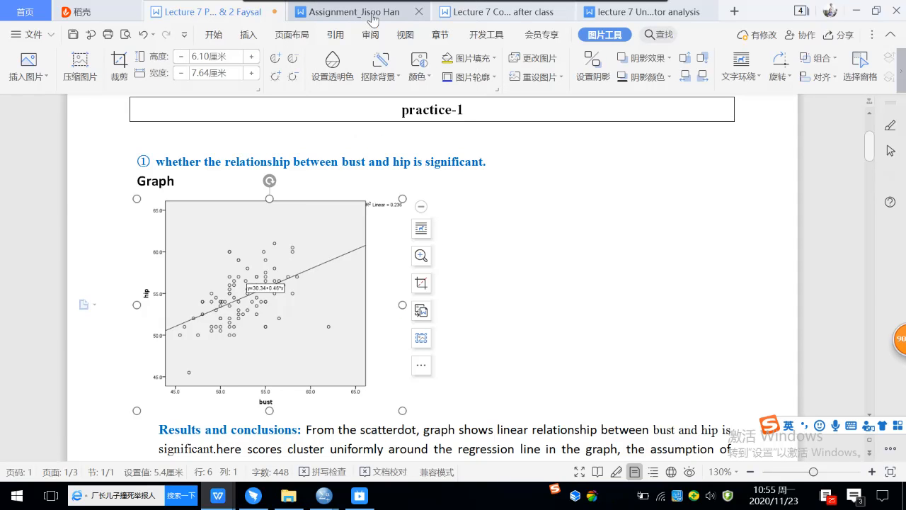
pyautogui.click(370, 19)
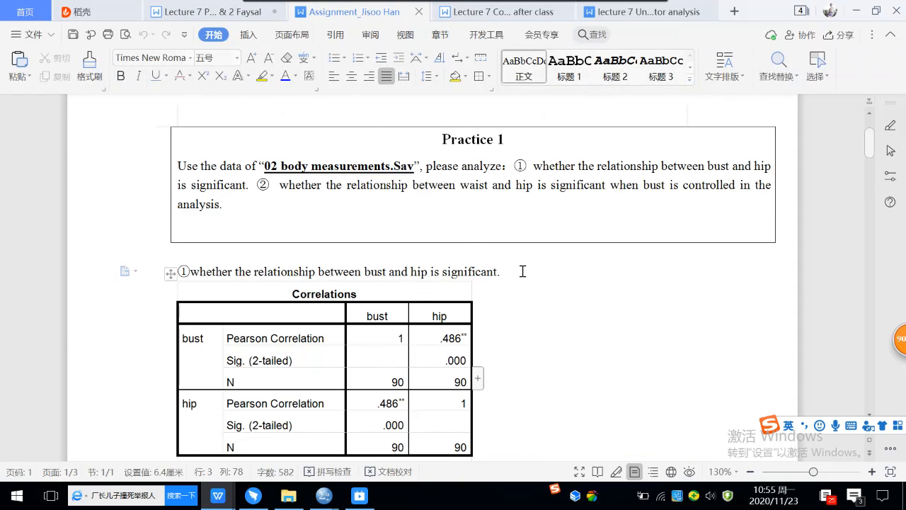
pyautogui.press('Return')
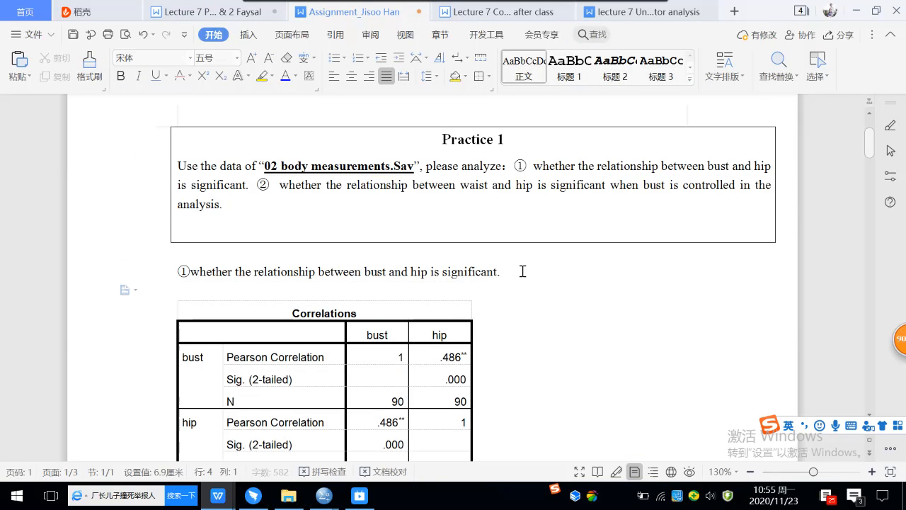
pyautogui.click(17, 62)
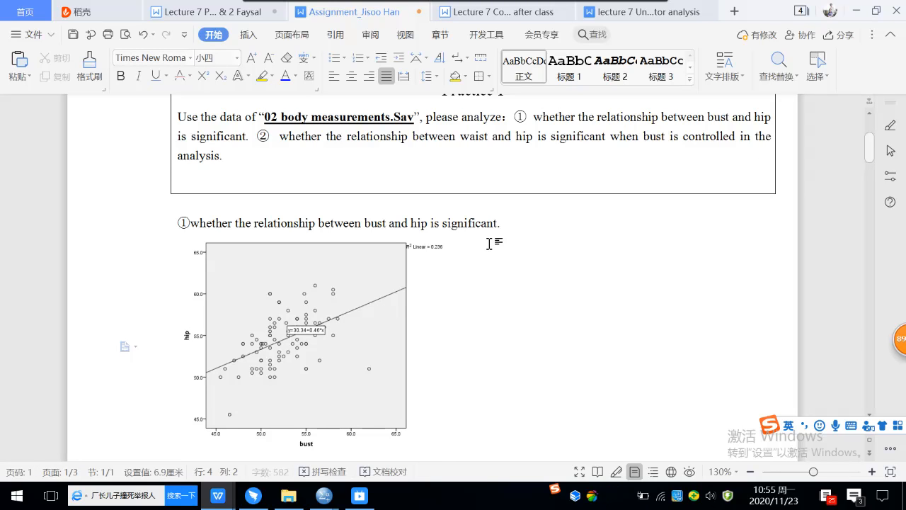
pyautogui.scroll(-2, 494, 261)
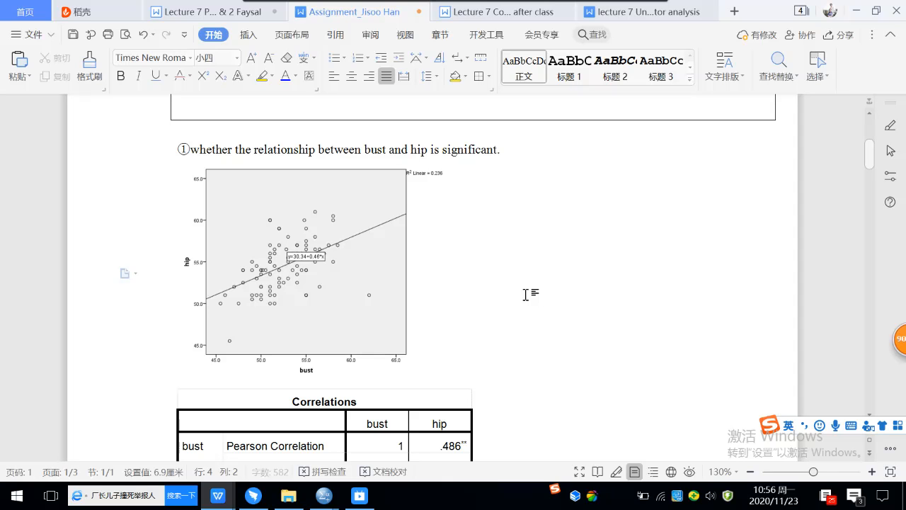
# Step: Select the whole bust–hip Correlations table and copy it
pyautogui.scroll(-4, 526, 295)
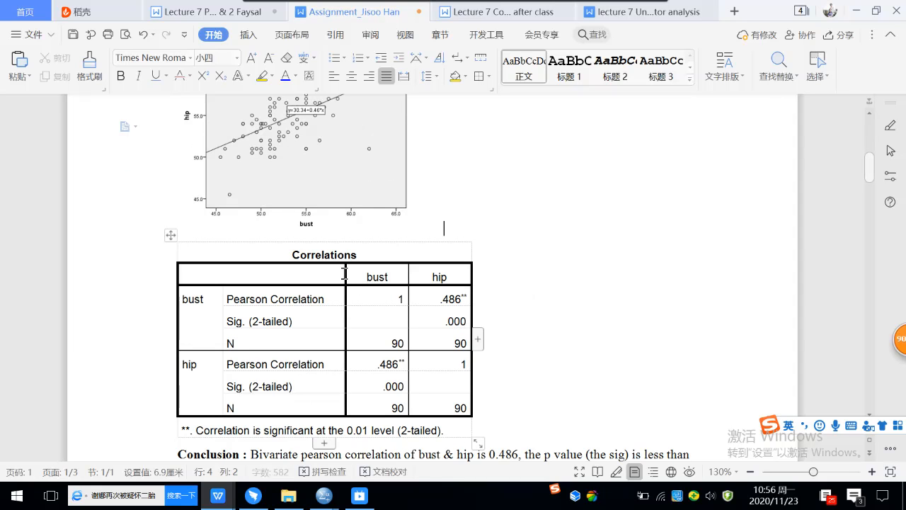
pyautogui.click(526, 274)
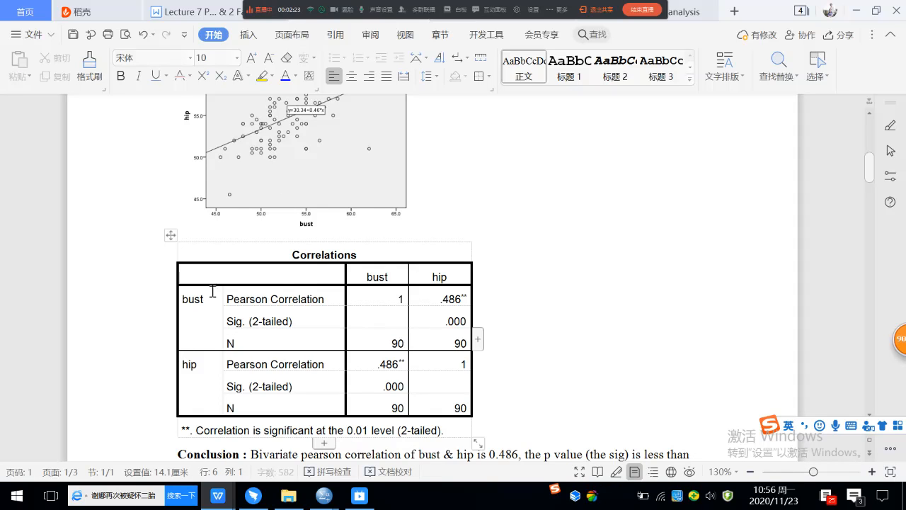
pyautogui.click(167, 236)
pyautogui.rightClick(167, 235)
pyautogui.click(202, 248)
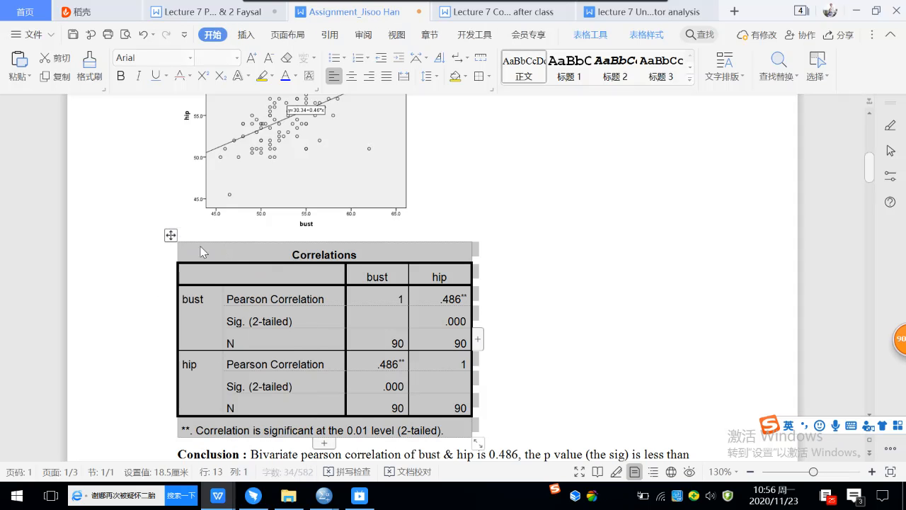
# Step: In the second assignment, add an empty line directly below the practice-1 scatterplot
pyautogui.click(213, 12)
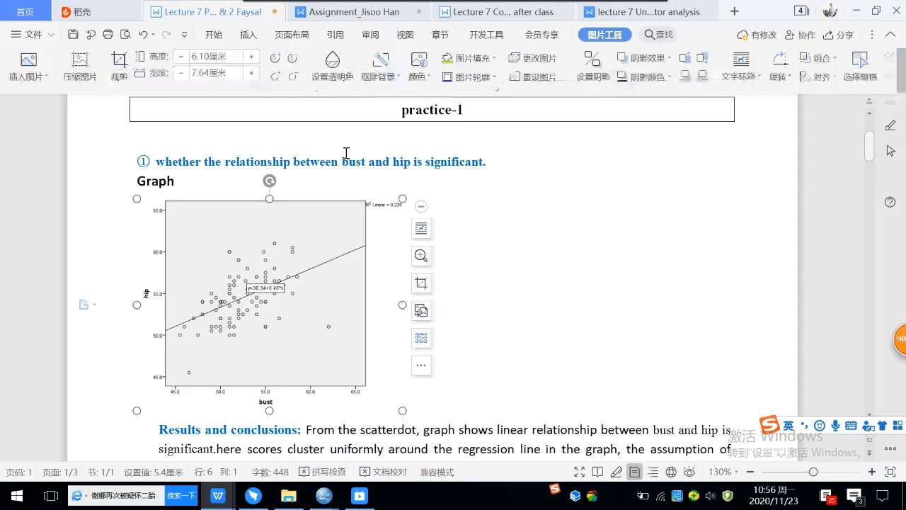
pyautogui.click(443, 398)
pyautogui.press('Return')
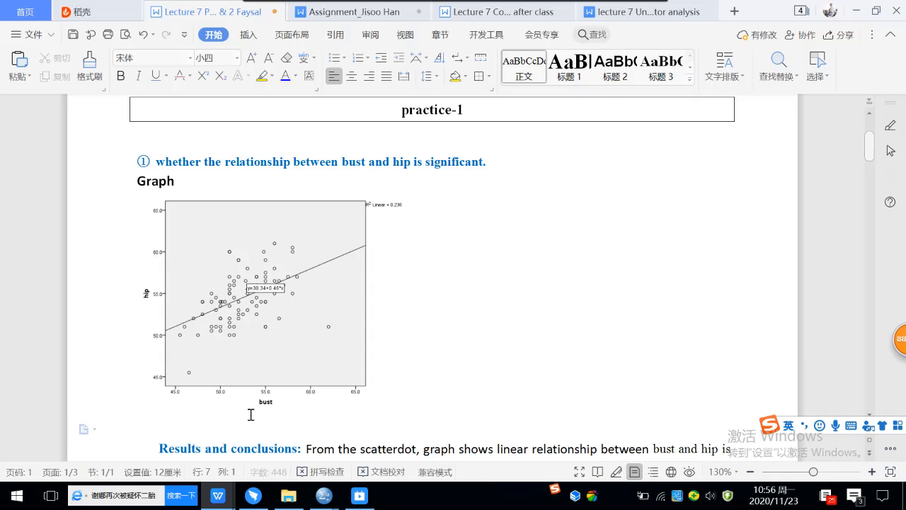
# Step: Paste the Correlations table (.486, N = 90) below the scatterplot, above 'Results and conclusions'
pyautogui.write('Correlations \tbust\thip bust\tPearson Correlation\t1\t.486** \tSig. (2-tailed)\t\t.000 \tN\t90\t90 hip\tPearson Correlation\t.486**\t1 \tSig. (2-tailed)\t.000\t \tN\t90\t90 **. Correlation is significant at the 0.01 level (2-tailed).')
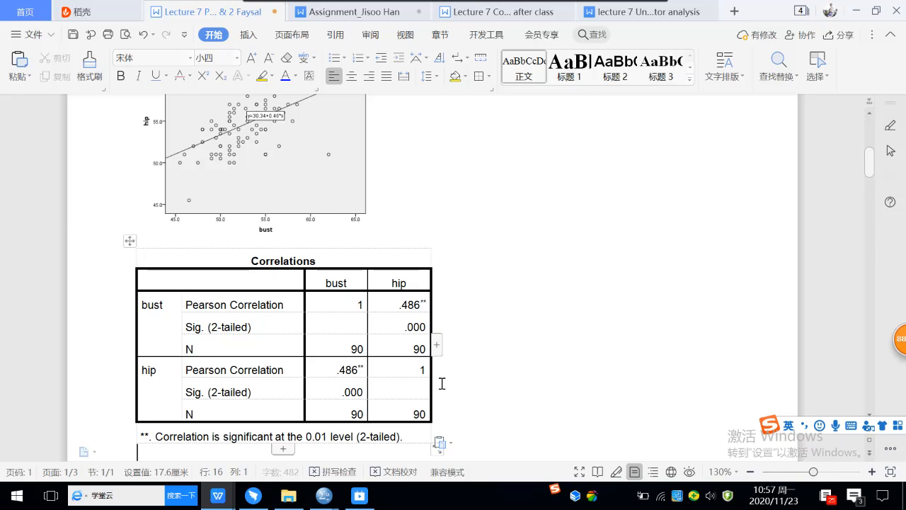
pyautogui.scroll(-2, 538, 337)
pyautogui.scroll(-2, 541, 335)
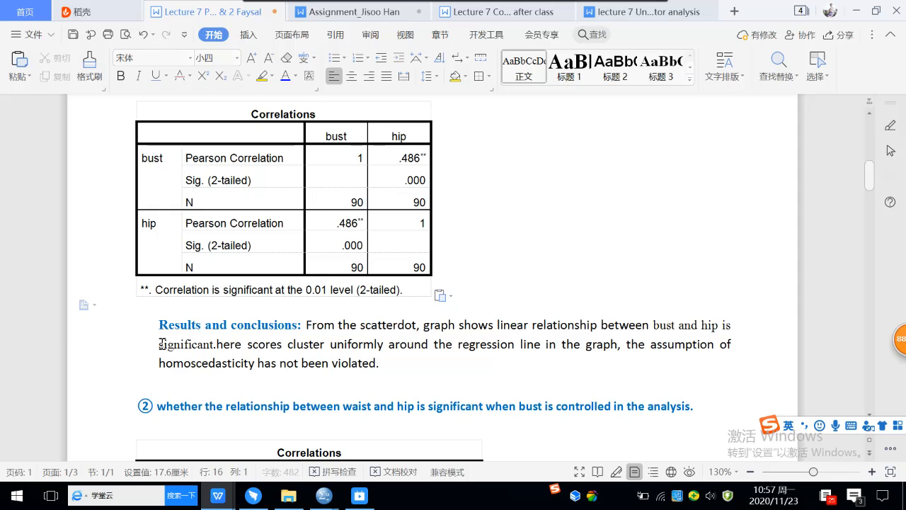
# Step: Highlight 'significant' yellow and add an empty line after the results paragraph ending 'violated.'
pyautogui.moveTo(160, 345); pyautogui.dragTo(215, 344)
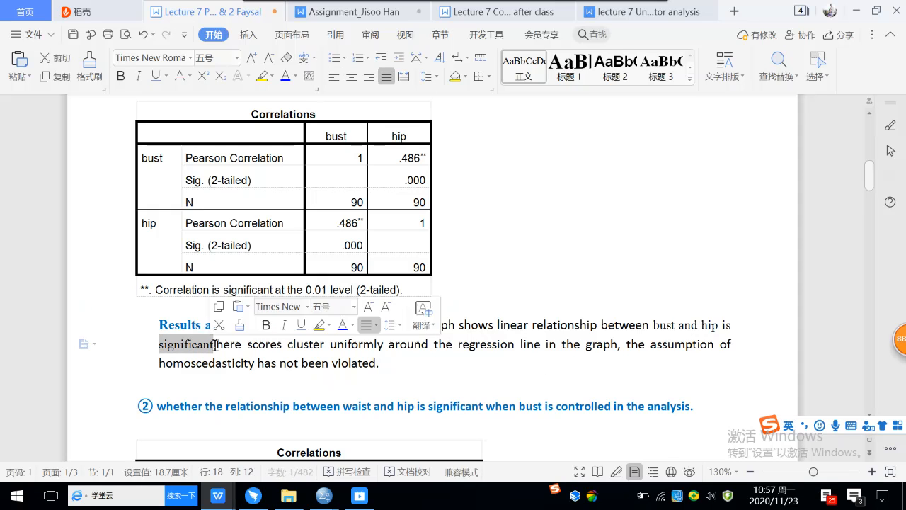
pyautogui.click(262, 76)
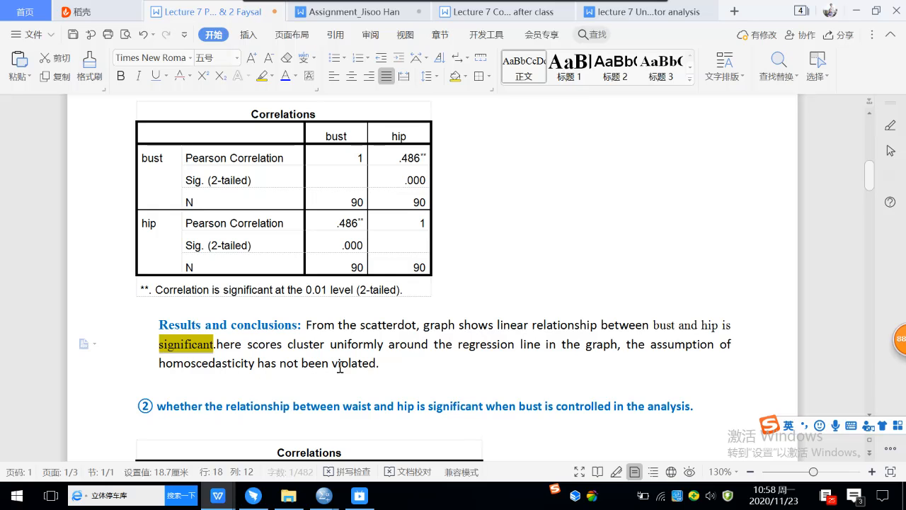
pyautogui.click(392, 363)
pyautogui.press('Return')
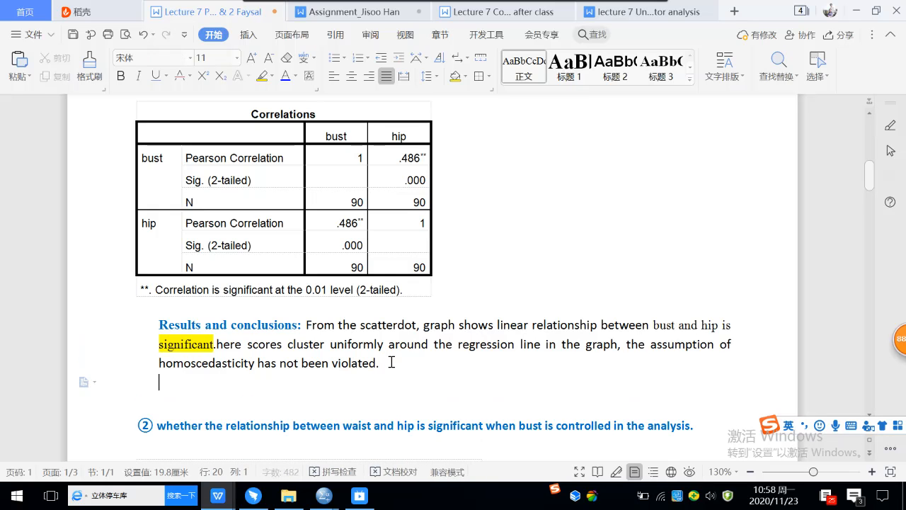
# Step: Return to the first assignment's bust–hip Conclusion (0.486) and the ② partial Correlations table
pyautogui.click(365, 18)
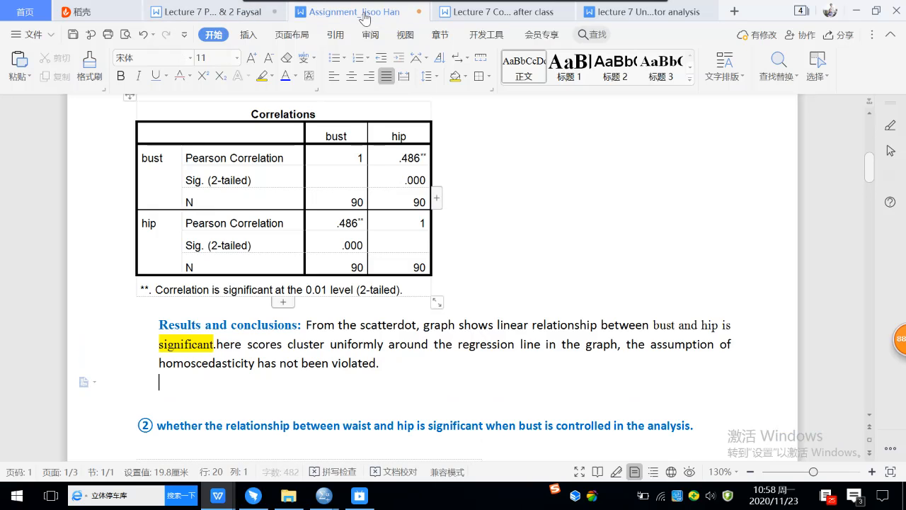
pyautogui.scroll(-6, 425, 199)
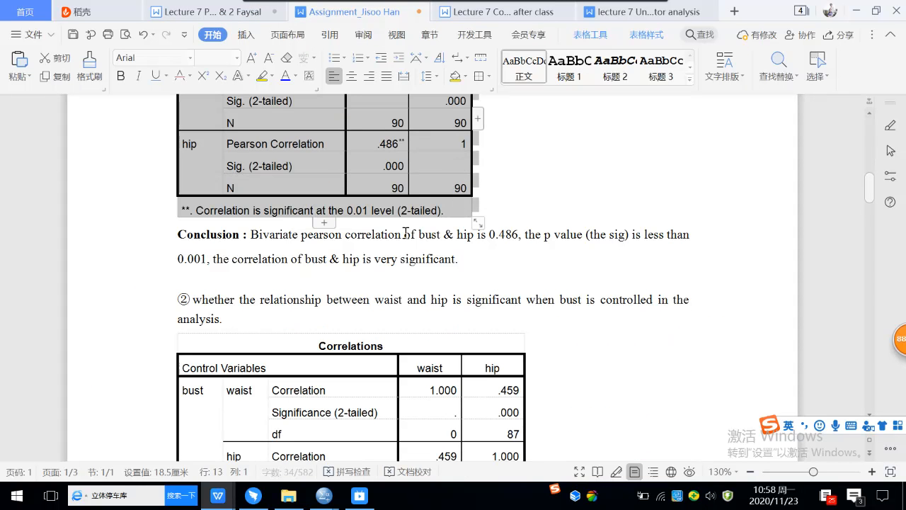
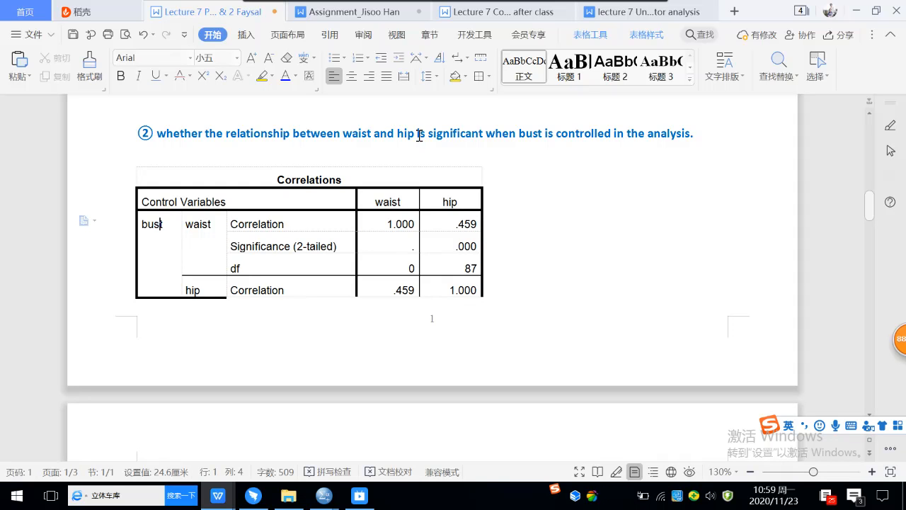
# Step: Scroll past the bust-controlled waist–hip conclusion (0.459, sig 0.00) toward the Practice 2 box
pyautogui.scroll(-3, 565, 237)
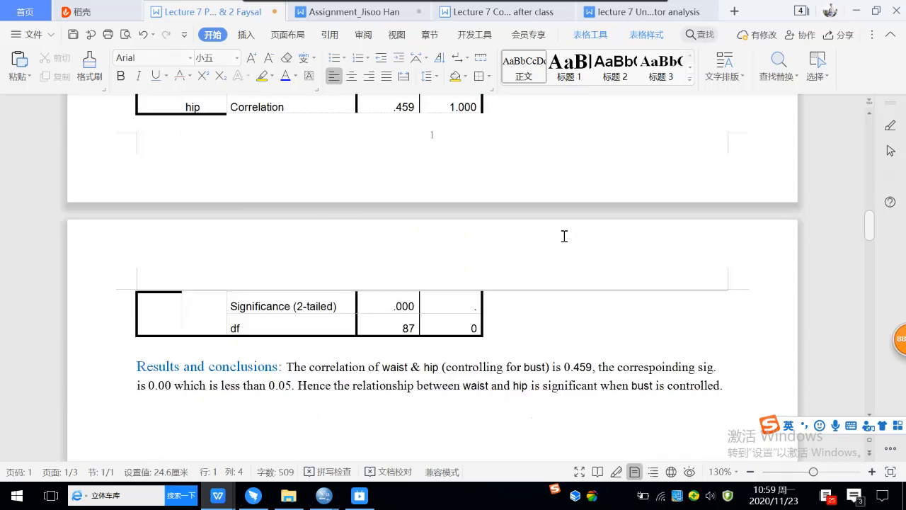
pyautogui.scroll(-4, 565, 236)
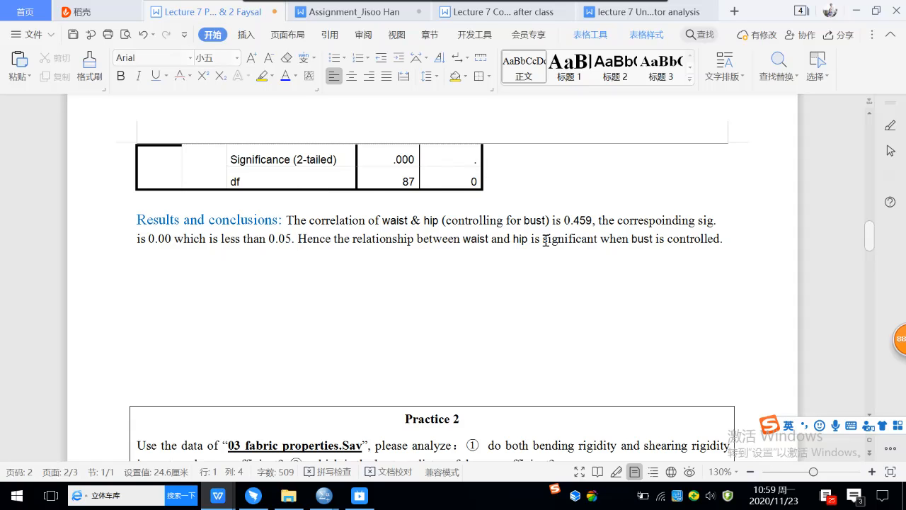
# Step: Delete the empty lines between the waist–hip conclusion and the Practice 2 box
pyautogui.click(468, 242)
pyautogui.scroll(-3, 468, 242)
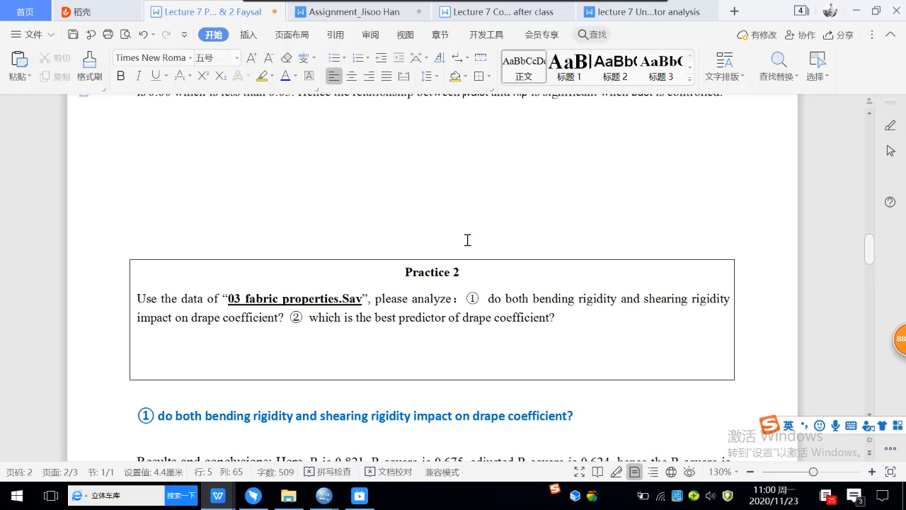
pyautogui.scroll(-2, 468, 239)
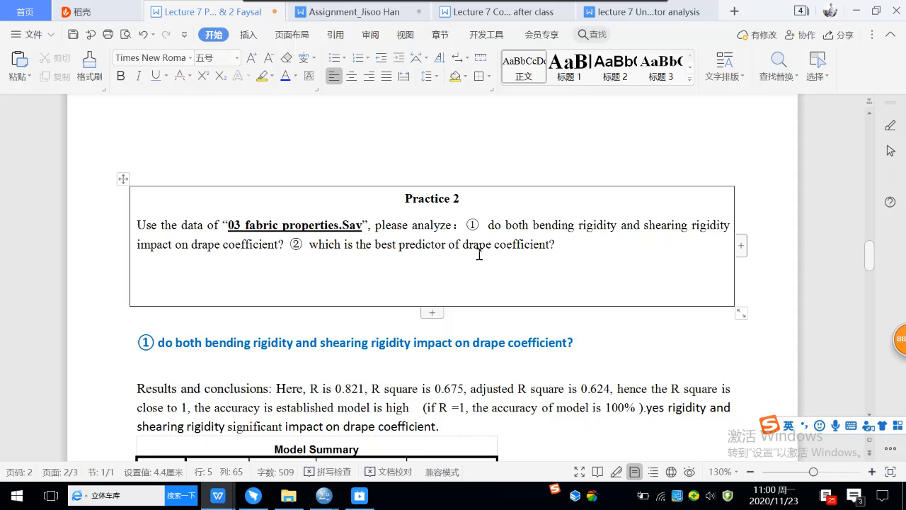
pyautogui.scroll(4, 514, 251)
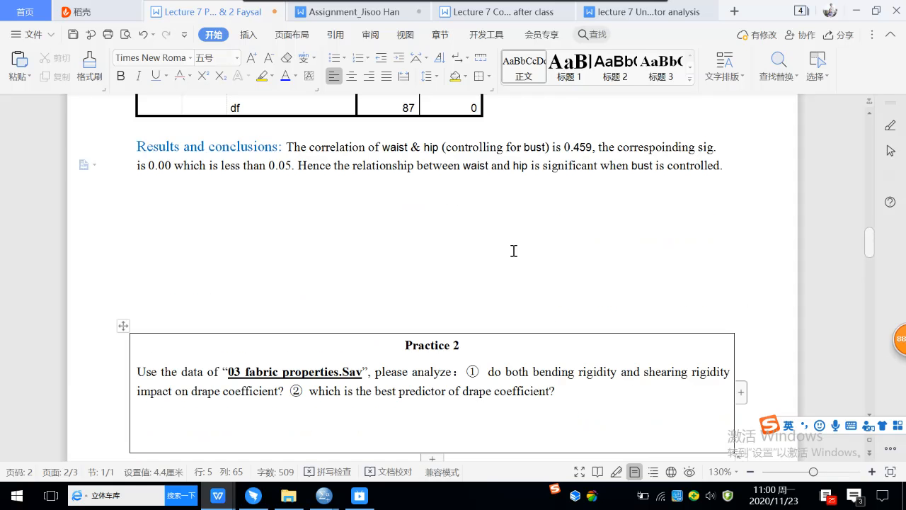
pyautogui.click(155, 188)
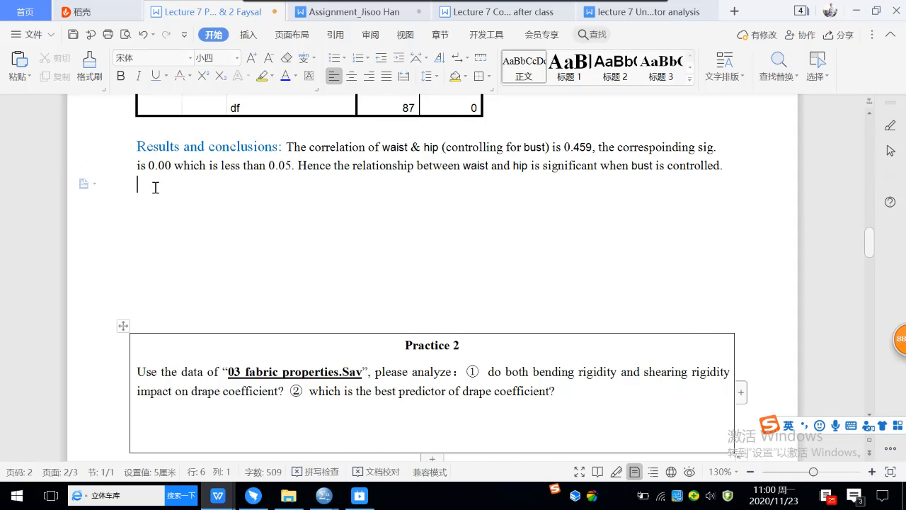
pyautogui.press('Delete')
pyautogui.press('Delete')
pyautogui.press('Delete')
pyautogui.press('Delete')
pyautogui.press('Delete')
pyautogui.press('Delete')
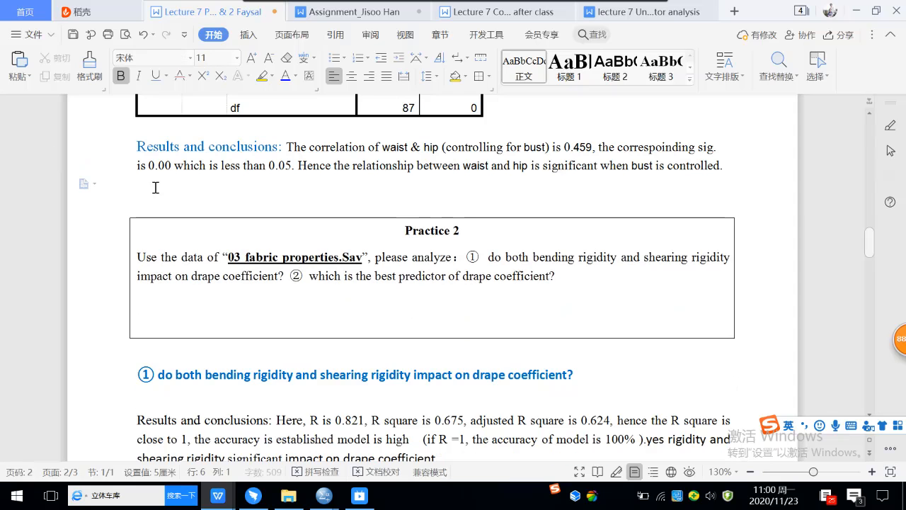
# Step: Remove the trailing empty line after 'coefficient?' inside the Practice 2 box
pyautogui.click(577, 283)
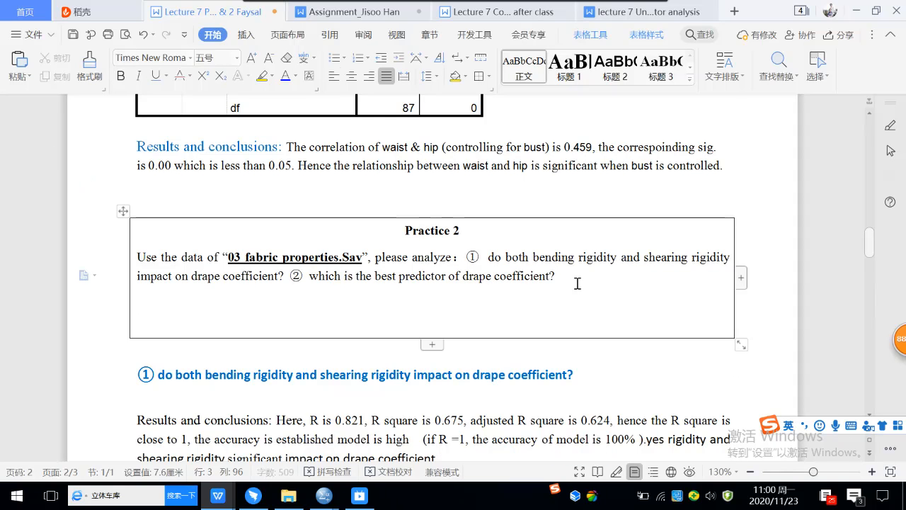
pyautogui.press('Delete')
pyautogui.press('Delete')
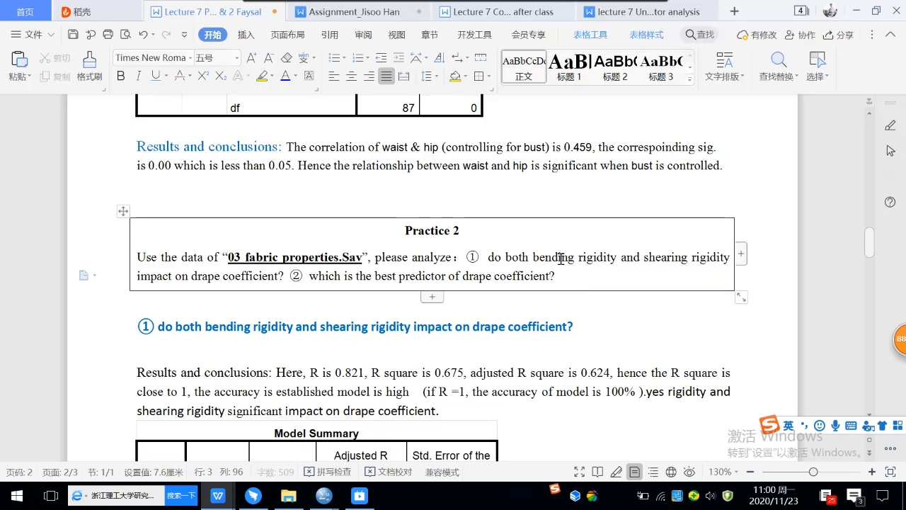
pyautogui.click(183, 303)
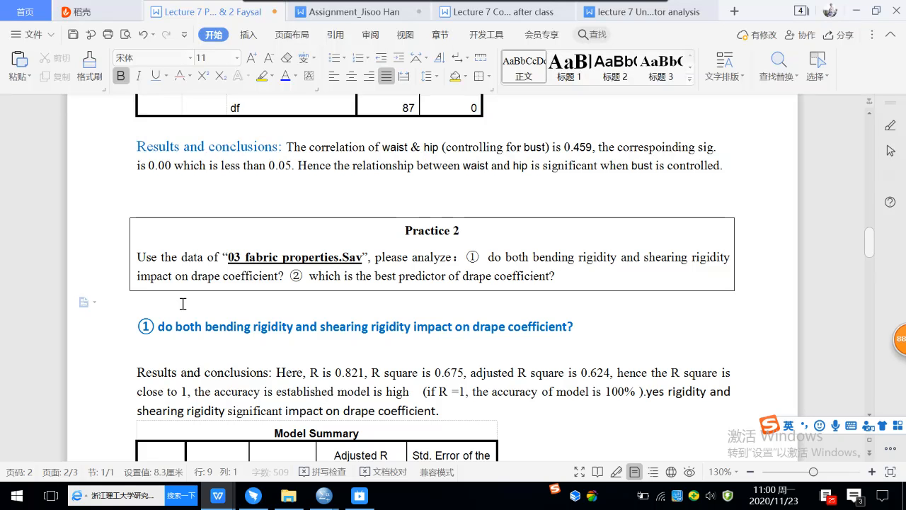
pyautogui.moveTo(288, 498)
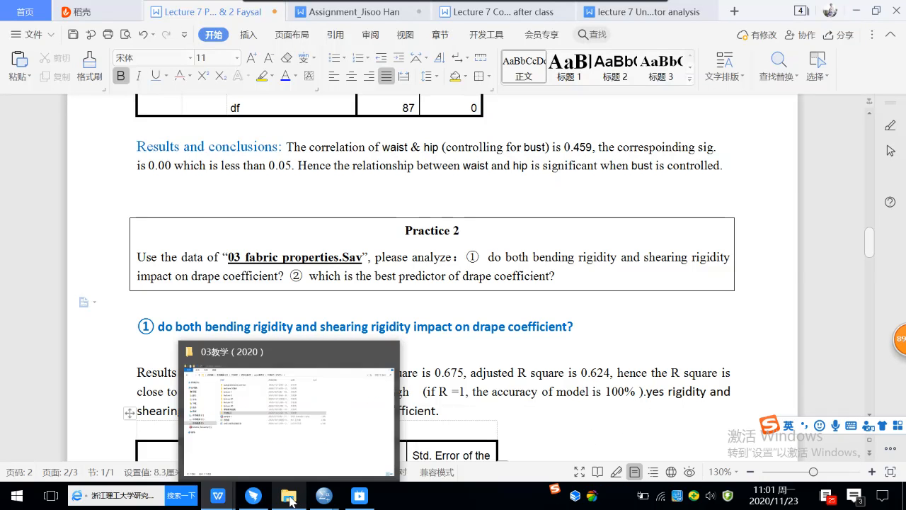
# Step: Open the lecture 07 folder and close the 02 body measurements data window
pyautogui.click(290, 457)
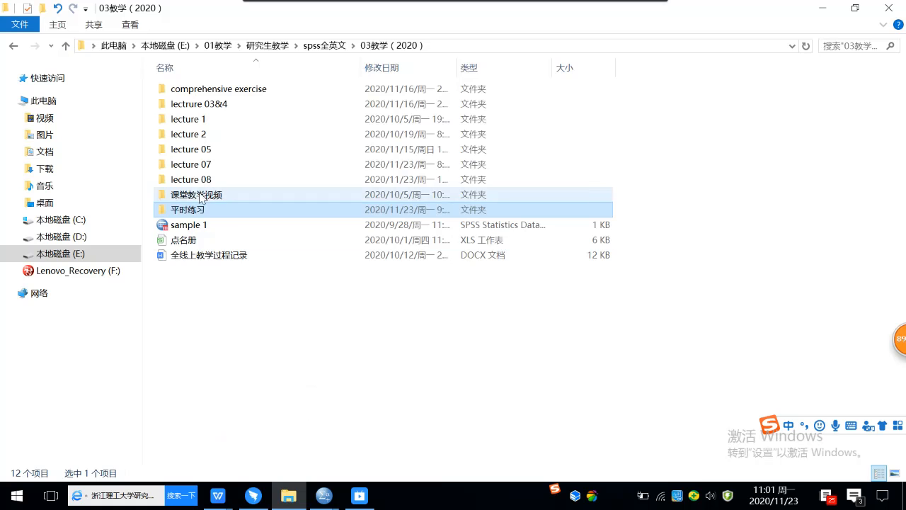
pyautogui.doubleClick(201, 165)
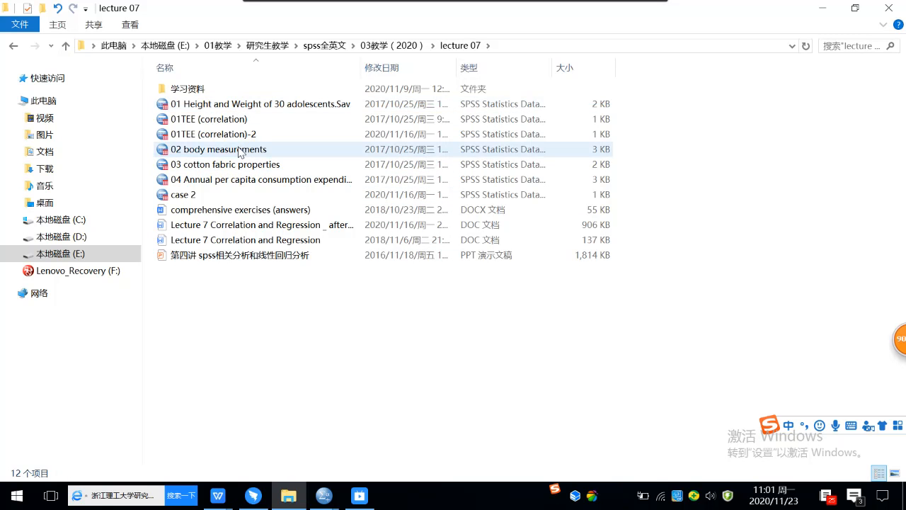
pyautogui.click(240, 153)
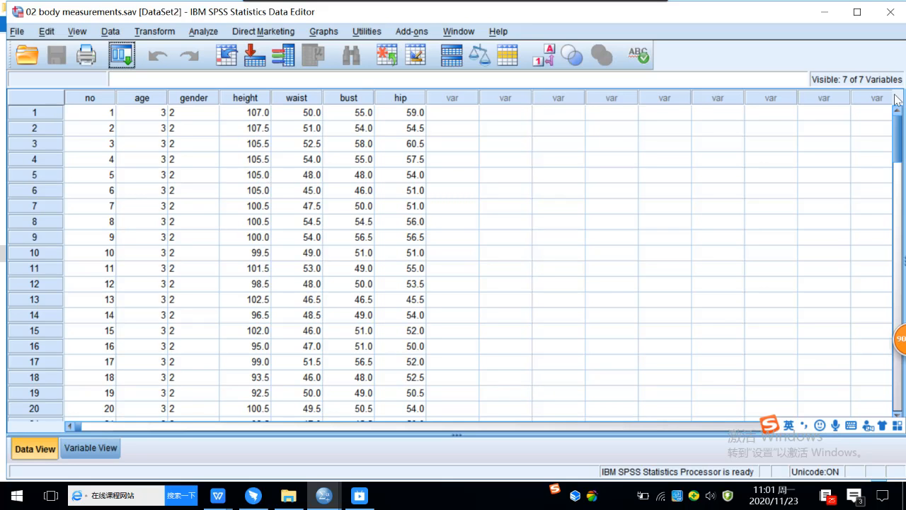
pyautogui.click(888, 12)
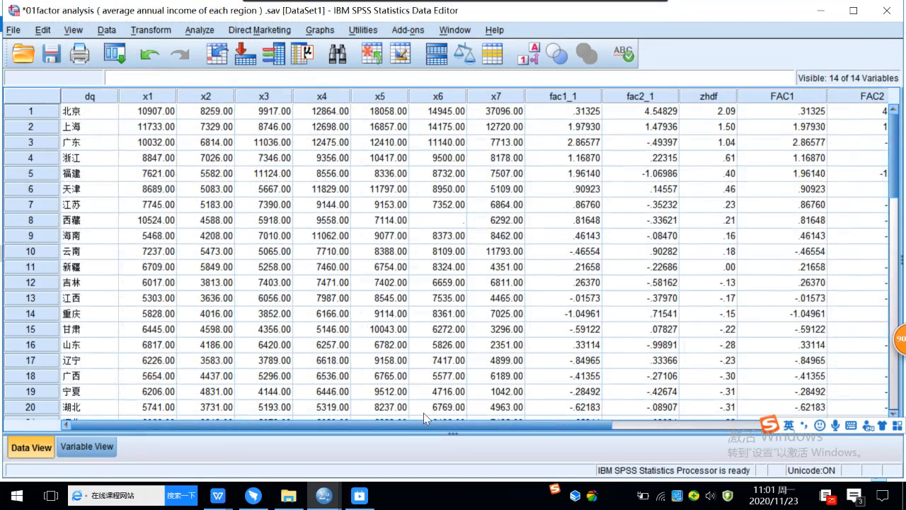
# Step: Open the 03 cotton fabric properties data file in SPSS
pyautogui.click(291, 498)
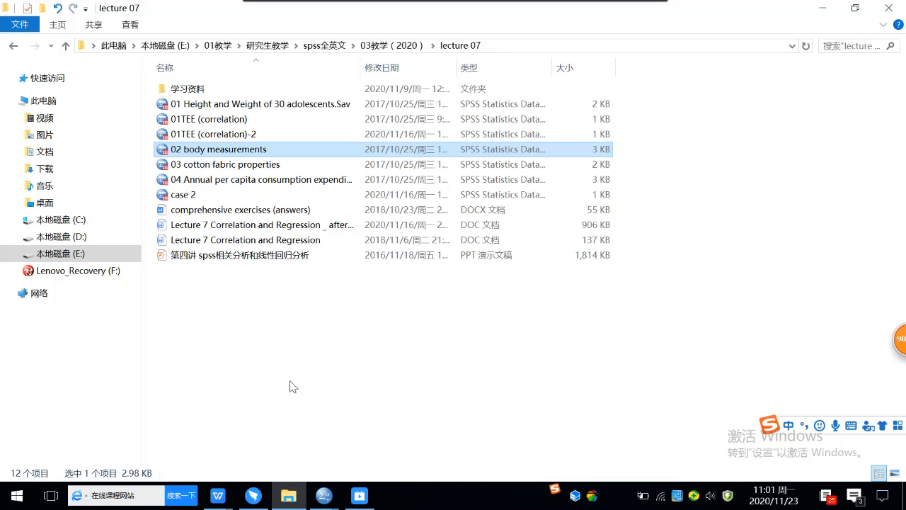
pyautogui.click(249, 170)
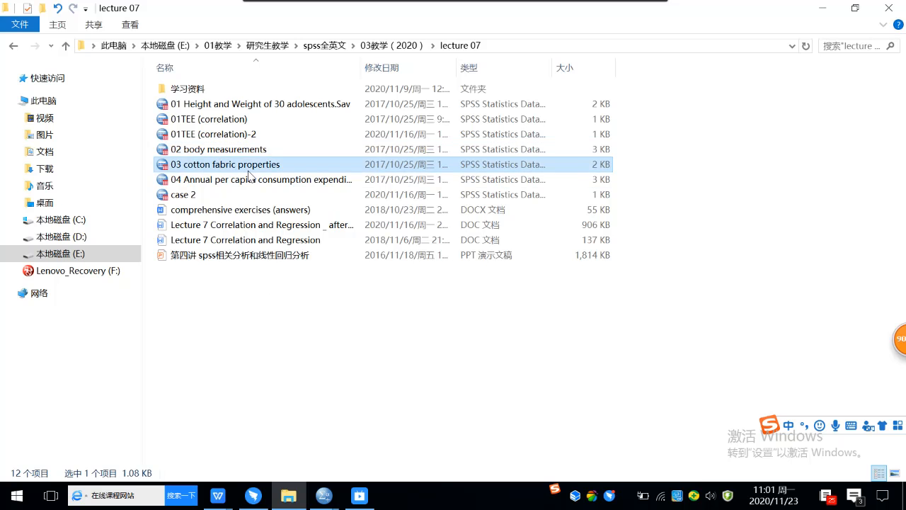
pyautogui.doubleClick(248, 169)
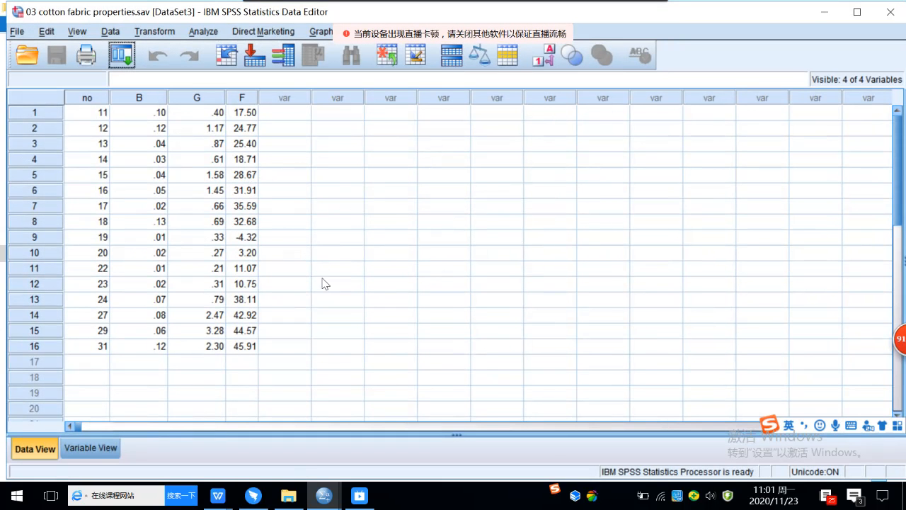
# Step: Check the variable labels in Variable View, then start a Matrix Scatter chart under Legacy Dialogs
pyautogui.click(92, 448)
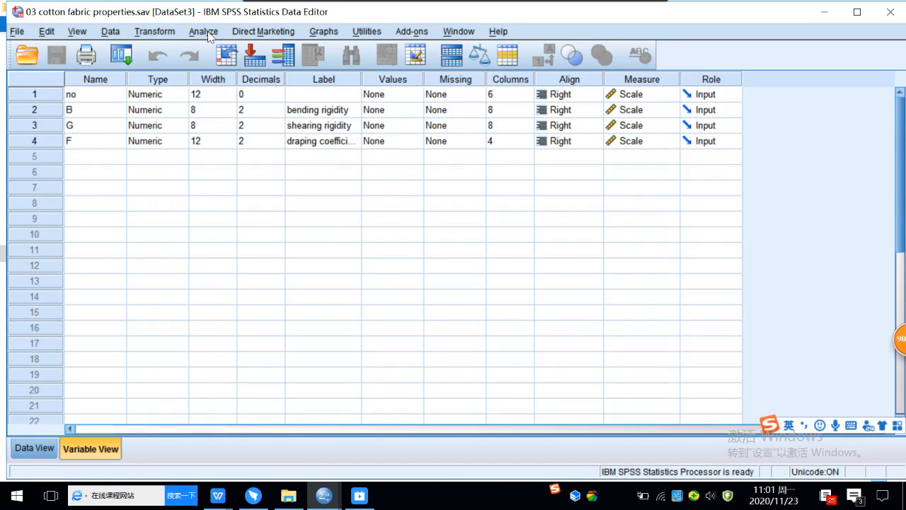
pyautogui.click(332, 34)
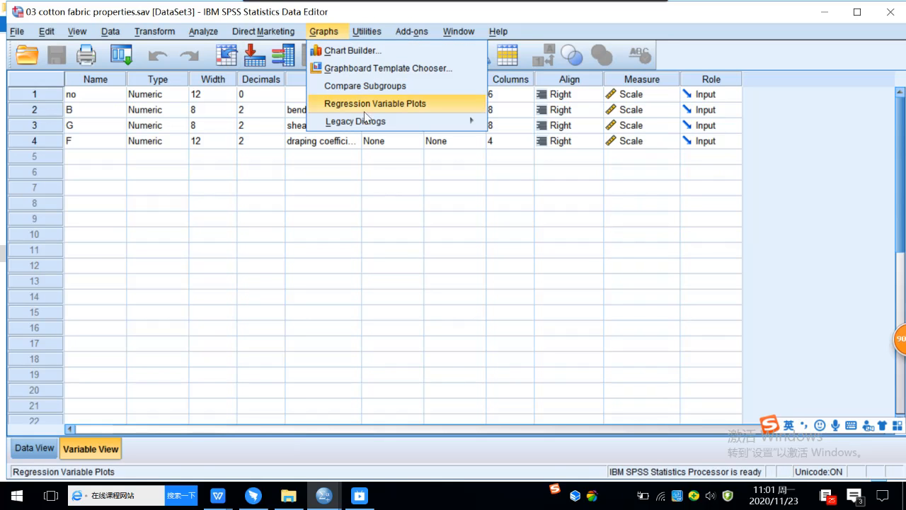
pyautogui.moveTo(366, 124)
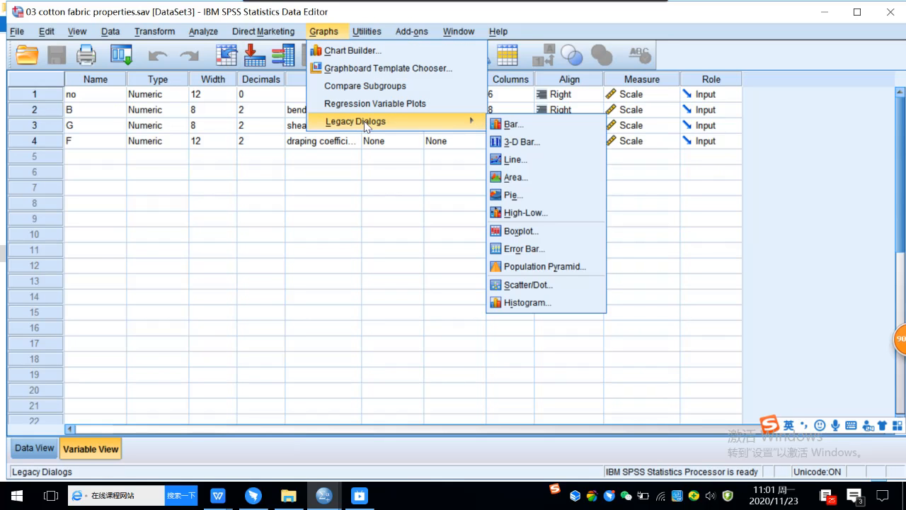
pyautogui.click(521, 286)
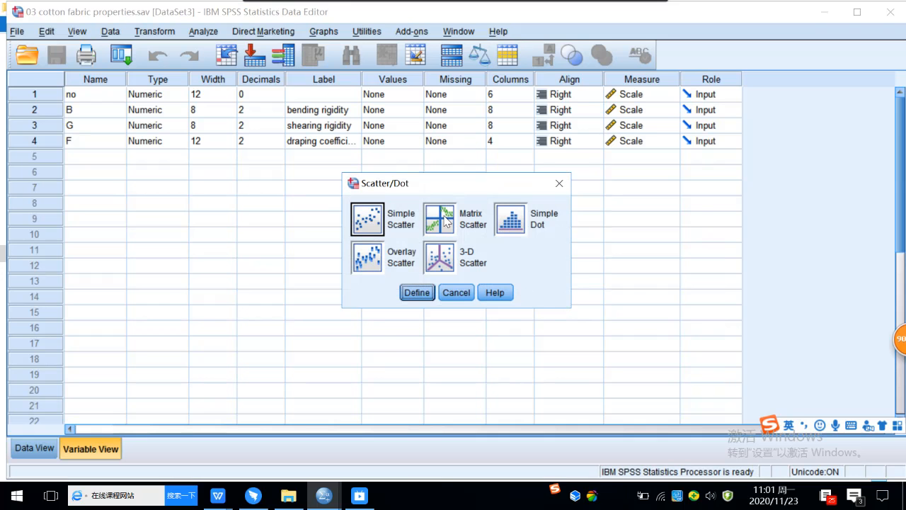
pyautogui.click(445, 221)
pyautogui.click(417, 293)
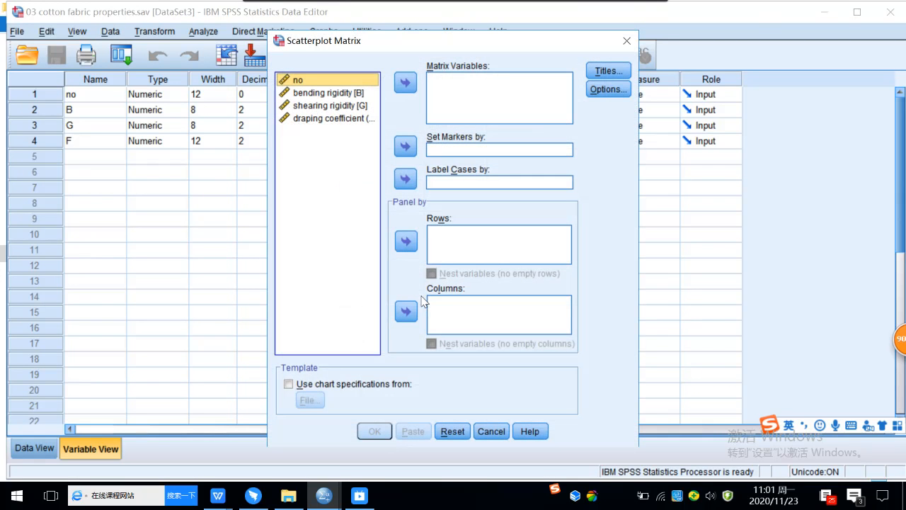
# Step: Put draping coefficient, bending rigidity and shearing rigidity into Matrix Variables and generate the chart
pyautogui.click(351, 118)
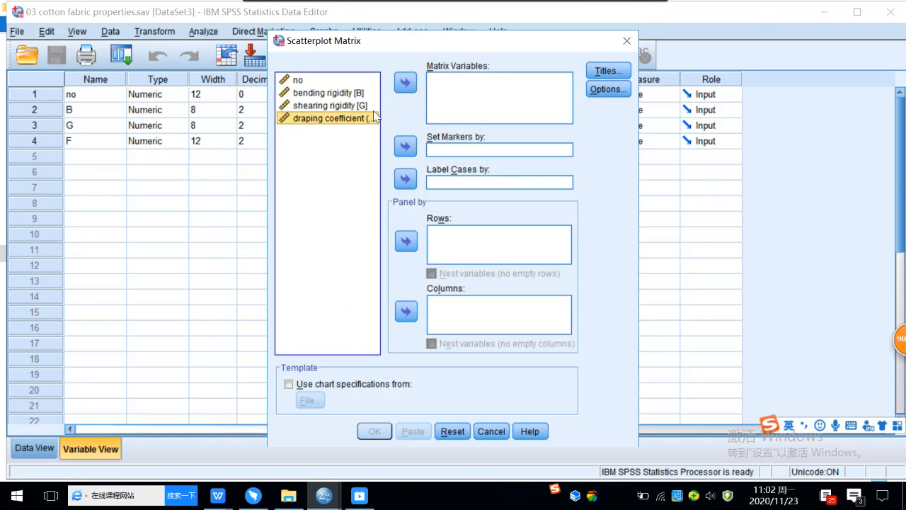
pyautogui.click(406, 83)
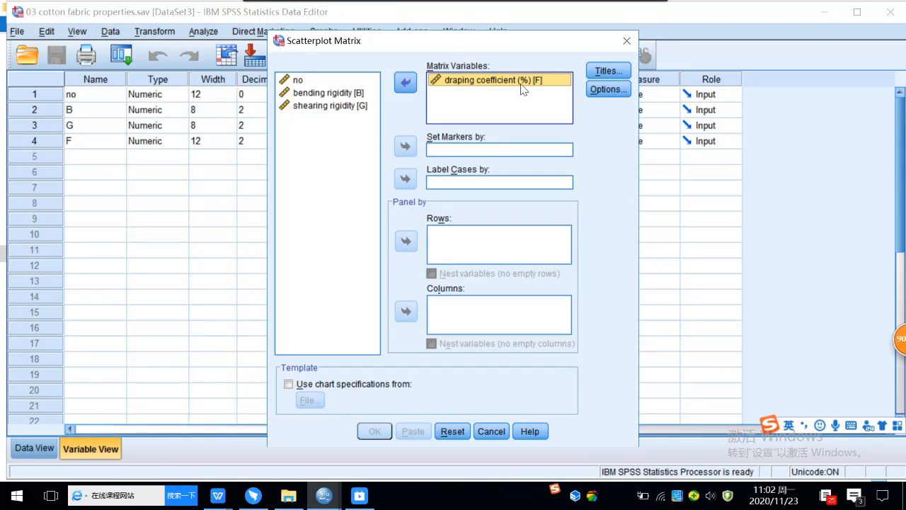
pyautogui.click(356, 93)
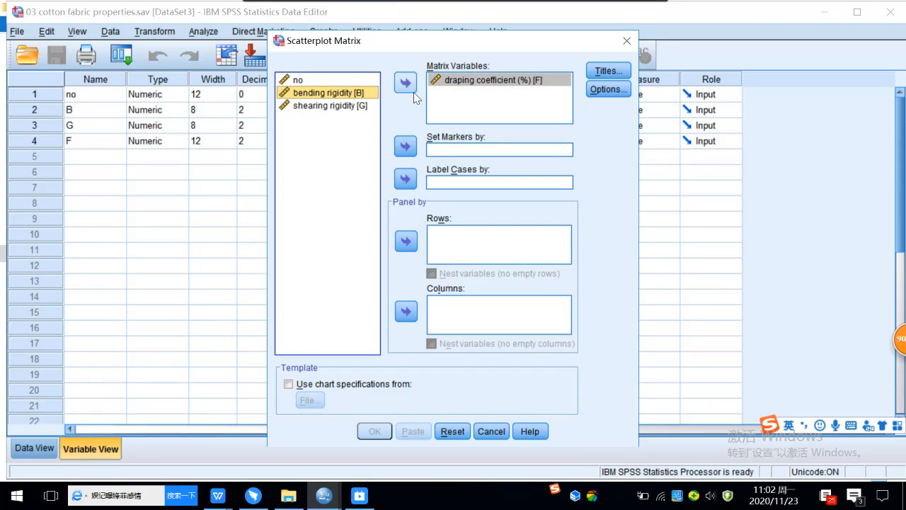
pyautogui.click(409, 87)
pyautogui.click(345, 98)
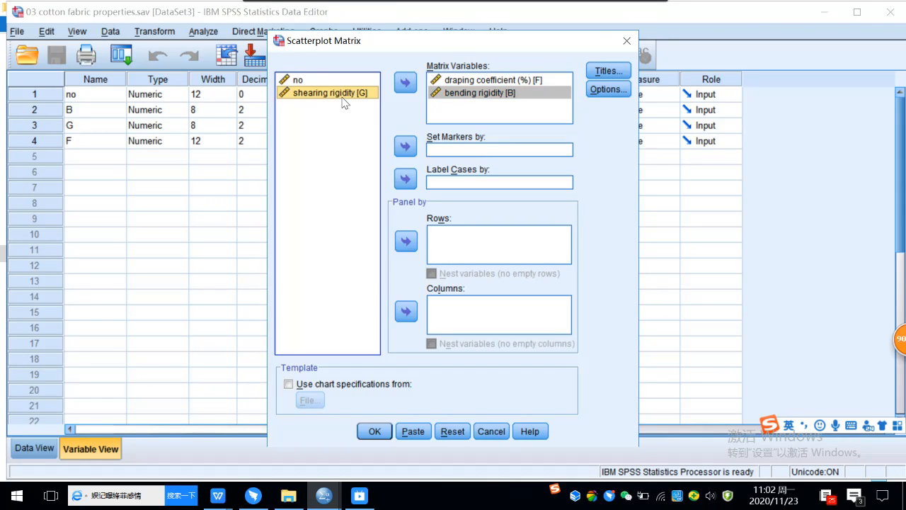
pyautogui.click(404, 84)
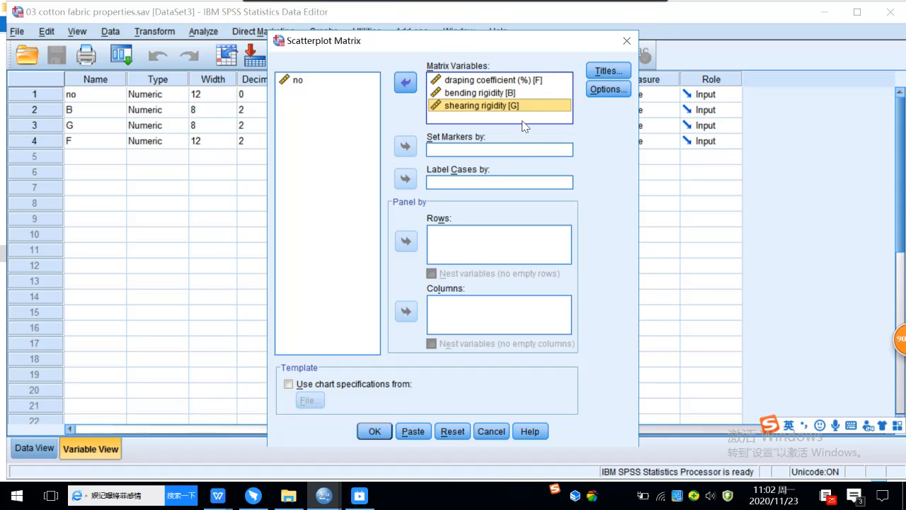
pyautogui.click(374, 431)
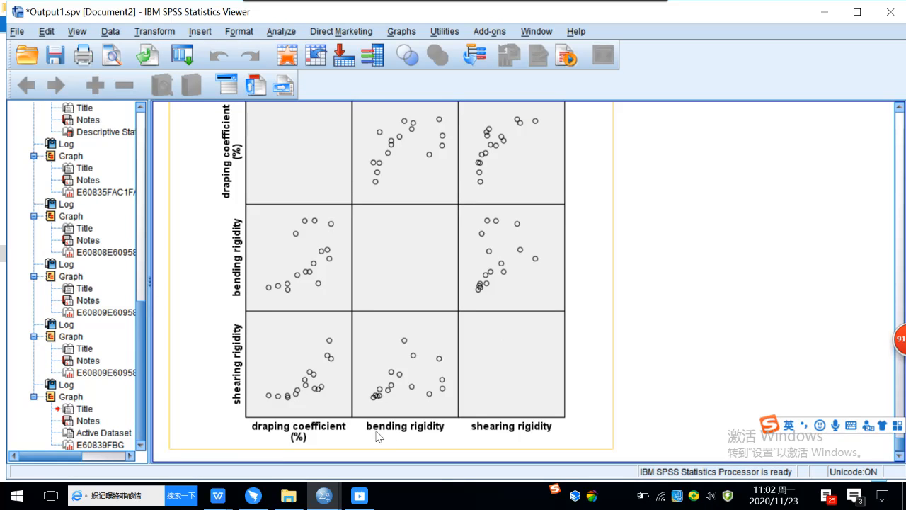
# Step: Scroll the Output Viewer to the 3×3 scatterplot matrix and deselect the chart
pyautogui.scroll(2, 712, 301)
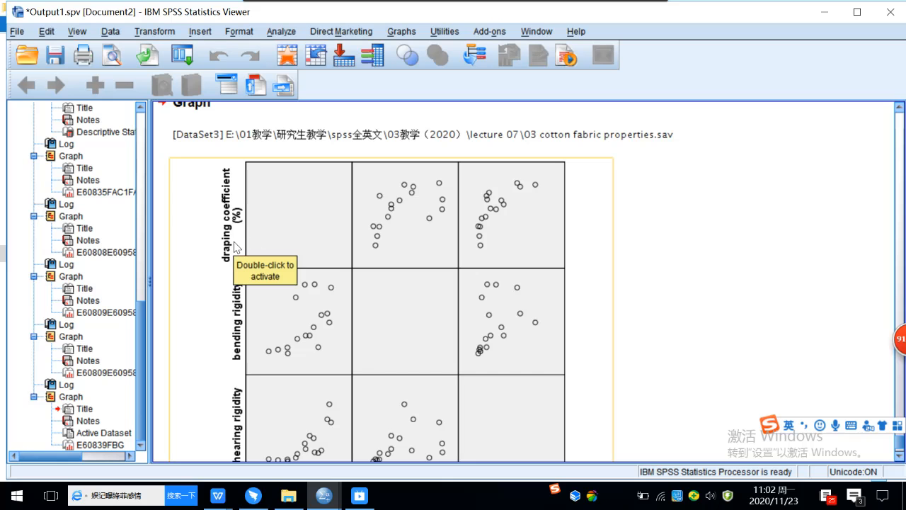
pyautogui.scroll(-2, 248, 297)
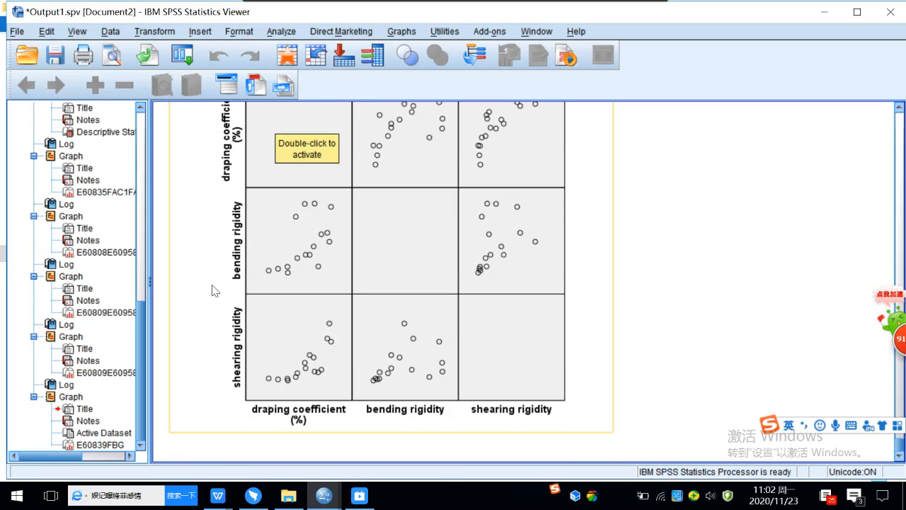
pyautogui.click(645, 237)
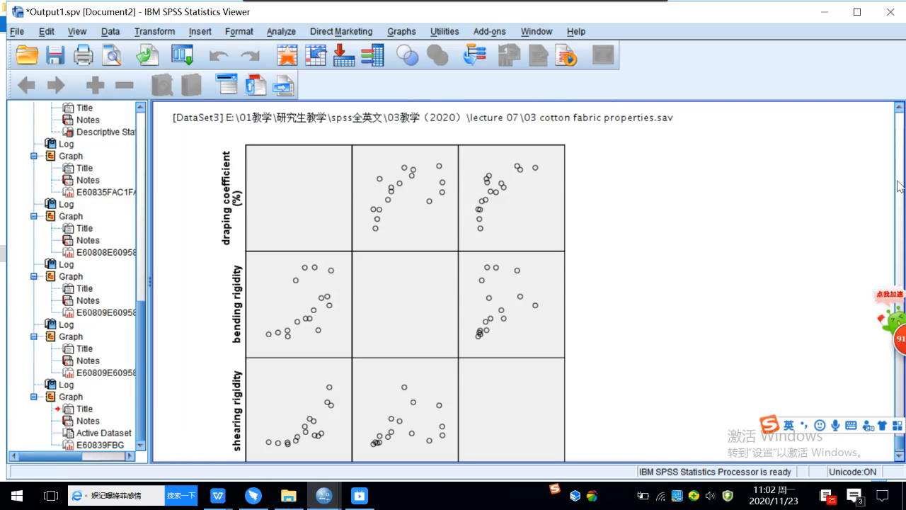
pyautogui.click(900, 457)
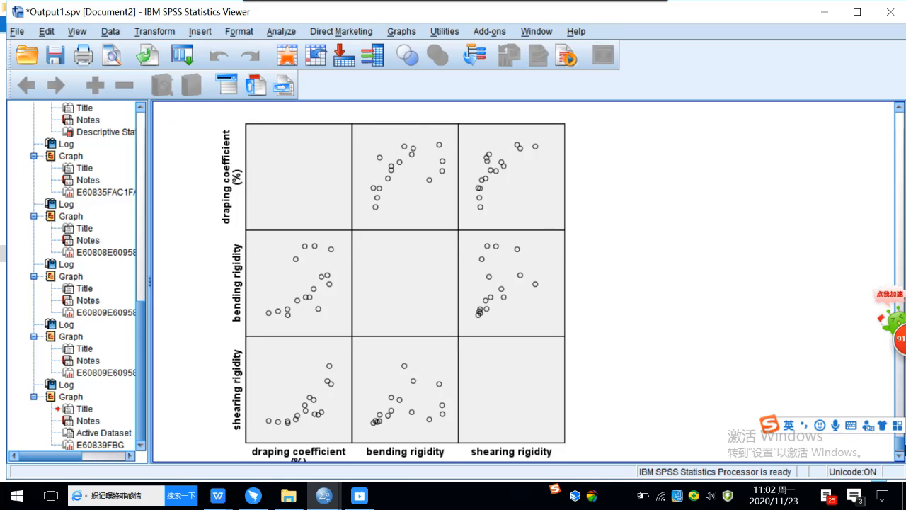
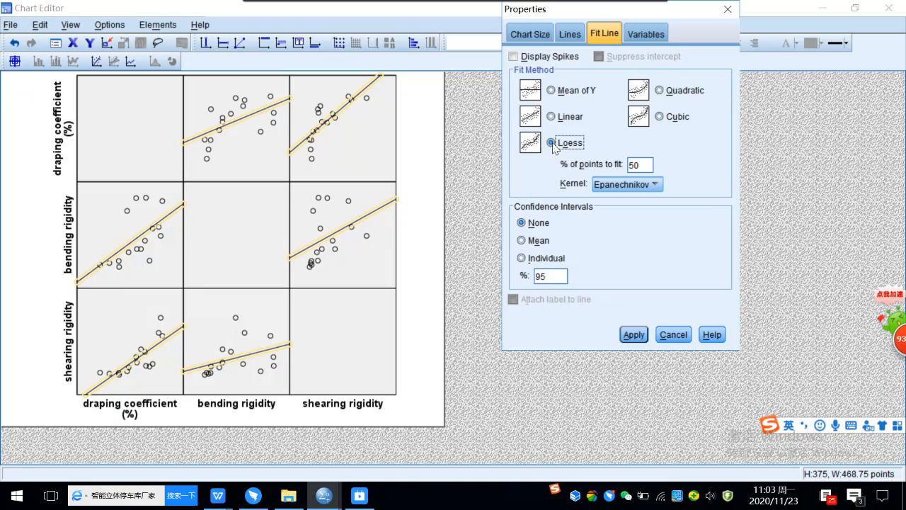
# Step: Apply the Loess fit curve to every scatterplot panel and close the Properties dialog
pyautogui.click(634, 335)
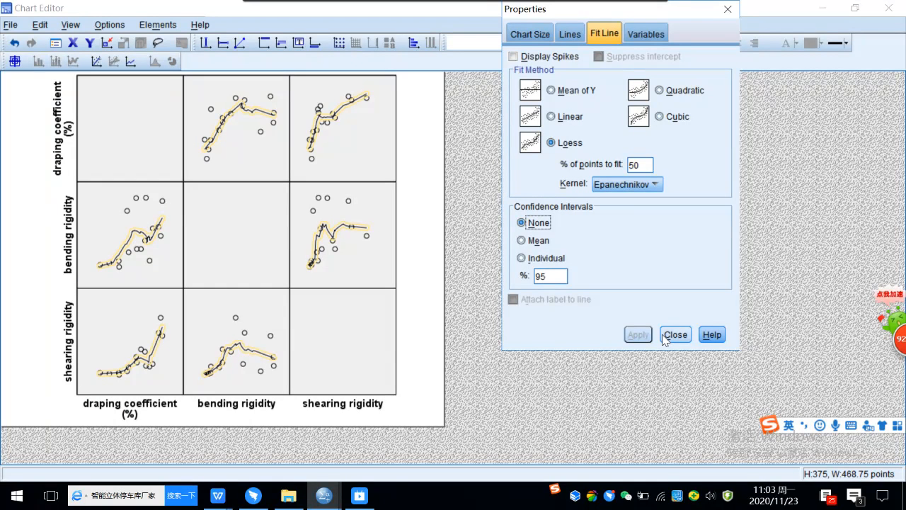
pyautogui.click(676, 336)
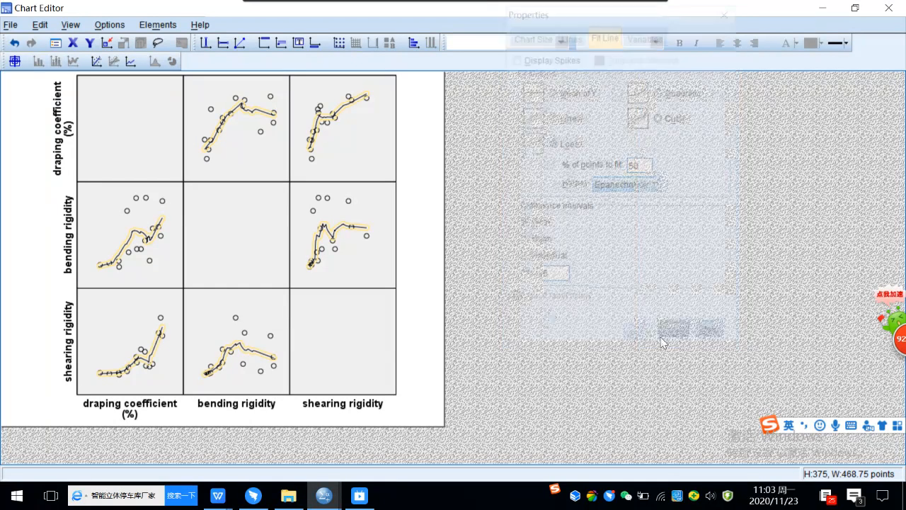
pyautogui.click(249, 143)
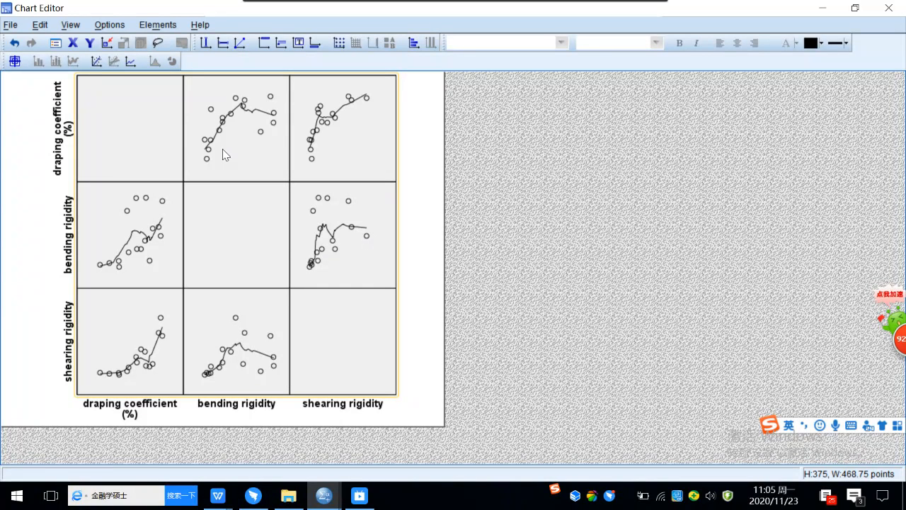
# Step: Undo the Loess fit to restore straight fit lines, then close the Chart Editor
pyautogui.doubleClick(265, 126)
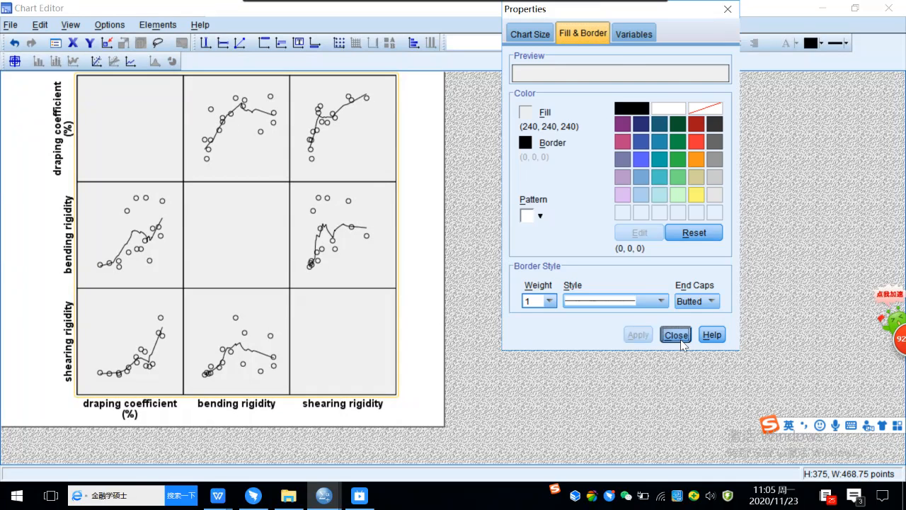
pyautogui.click(675, 333)
pyautogui.click(13, 43)
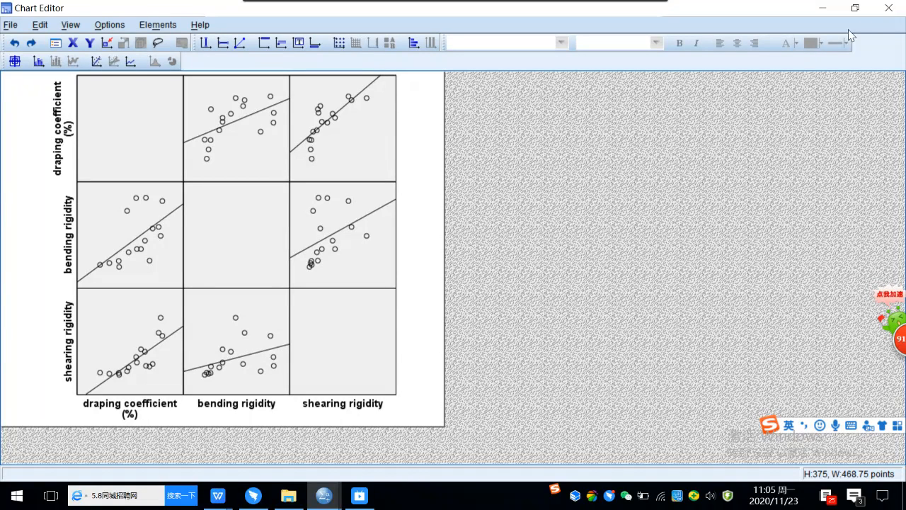
pyautogui.click(889, 9)
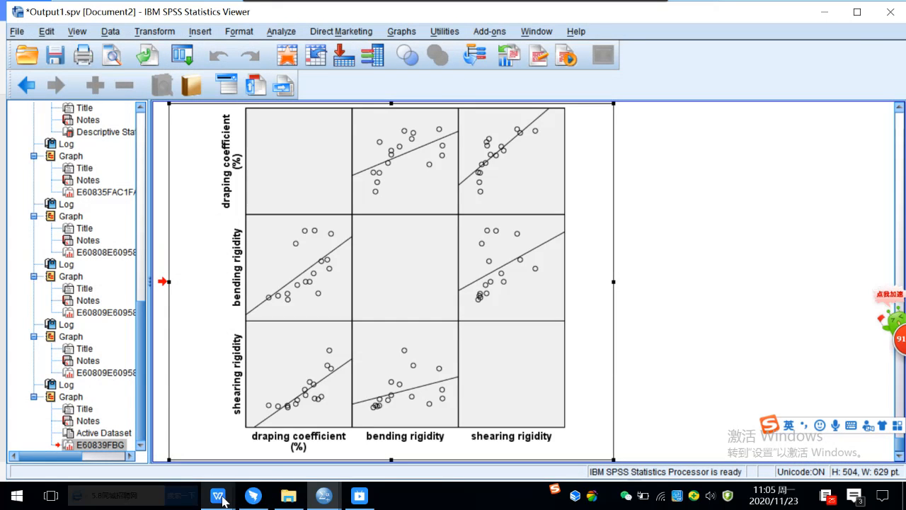
# Step: In the assignment document, add a blank line after drape coefficient question ①
pyautogui.moveTo(223, 500)
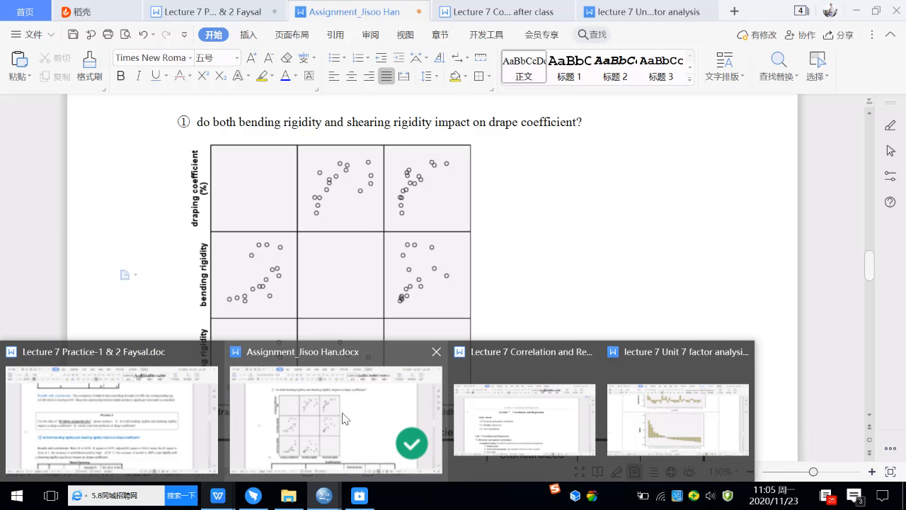
pyautogui.click(344, 417)
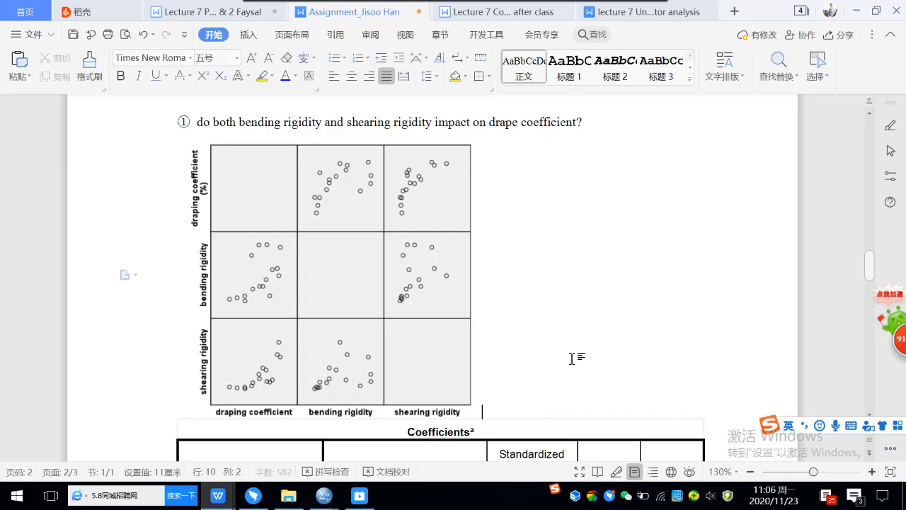
pyautogui.click(629, 121)
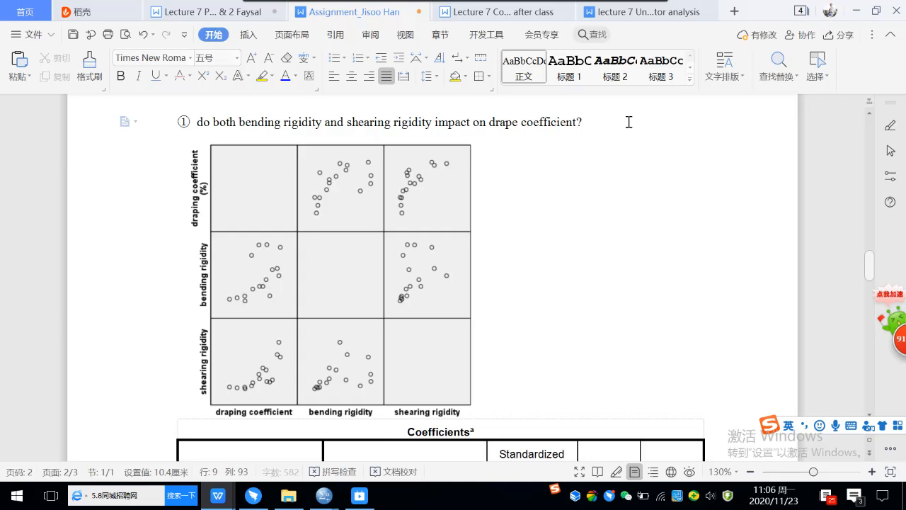
pyautogui.press('Return')
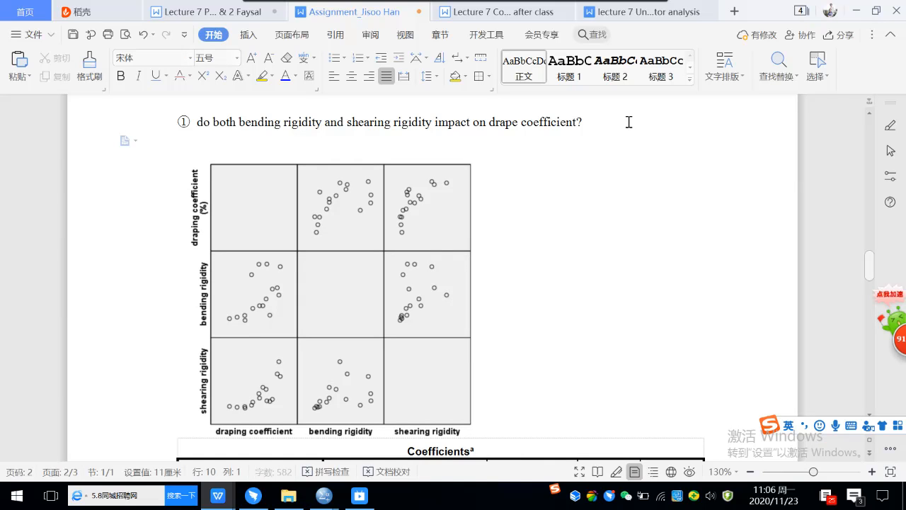
pyautogui.click(247, 37)
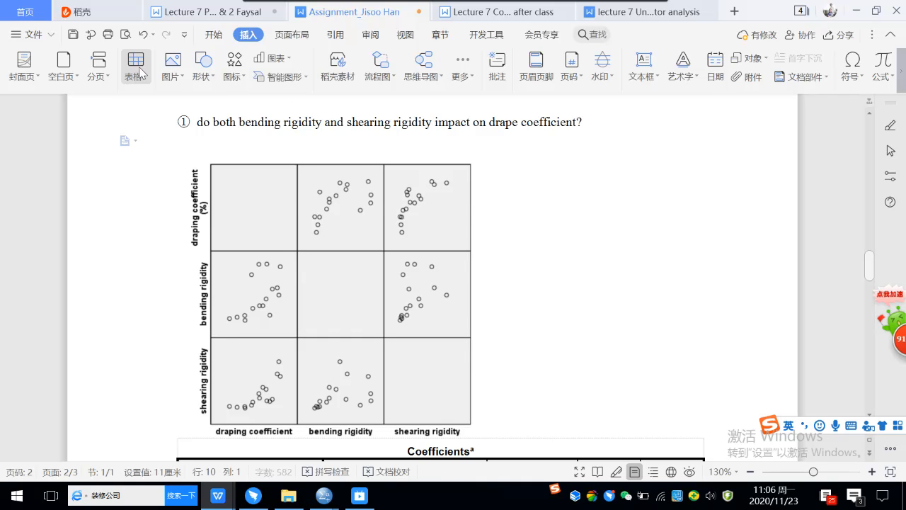
# Step: Insert a 1×2 table and move the scatterplot matrix, shrunk to fit, into its left cell
pyautogui.click(146, 80)
pyautogui.click(146, 112)
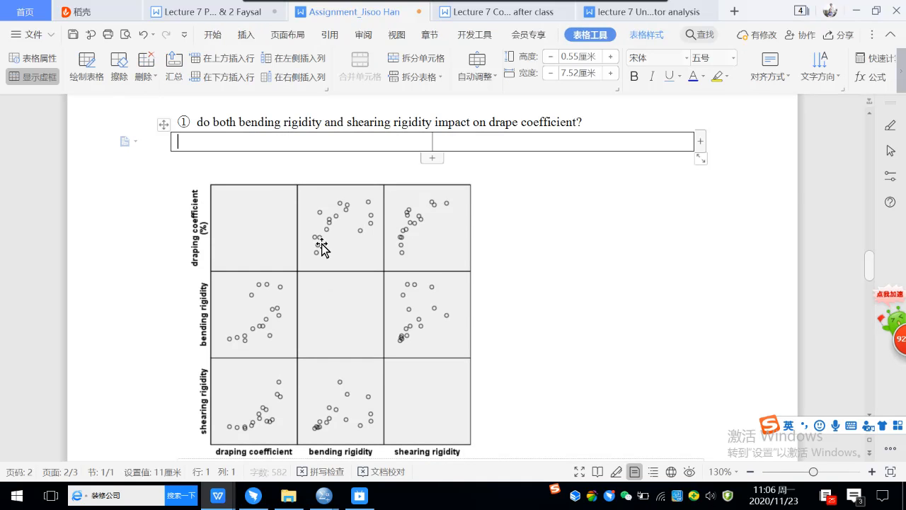
pyautogui.moveTo(338, 247); pyautogui.dragTo(280, 148)
pyautogui.moveTo(482, 133); pyautogui.dragTo(425, 170)
pyautogui.click(510, 155)
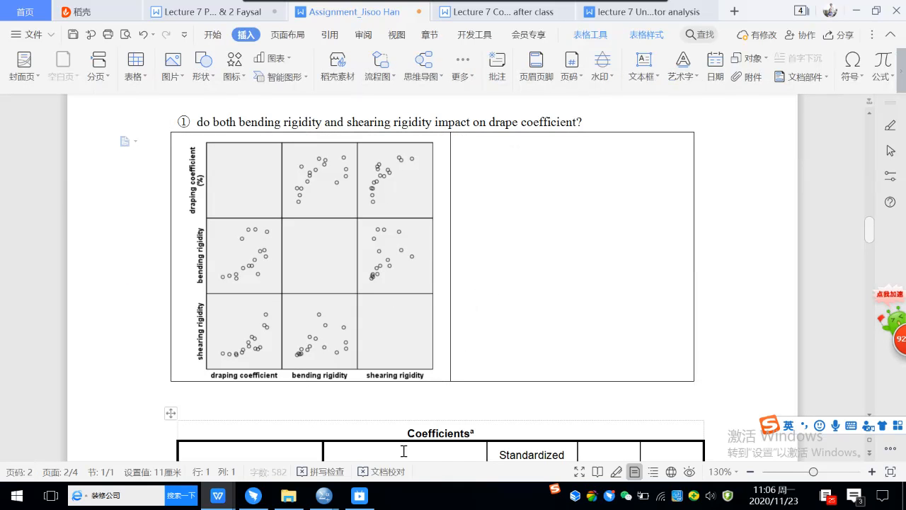
pyautogui.moveTo(320, 497)
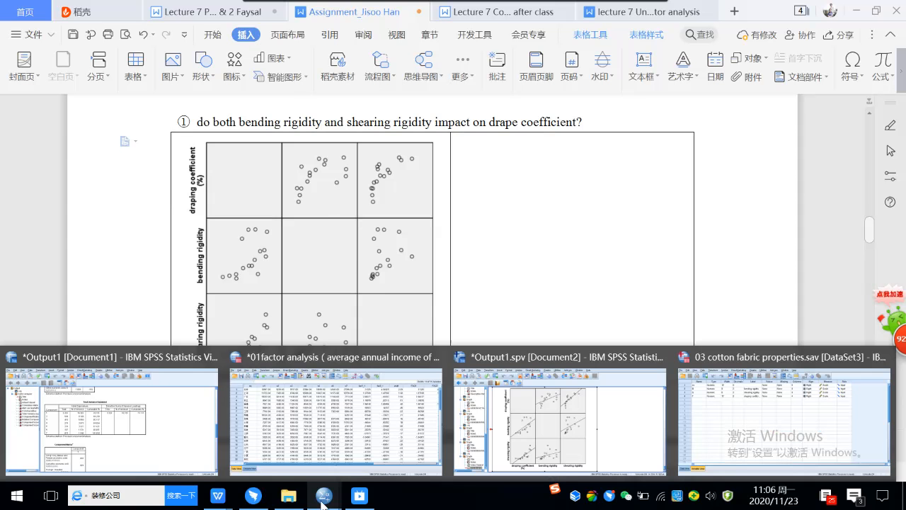
# Step: From the cotton fabric data editor, open Analyze > Correlate > Bivariate
pyautogui.click(698, 413)
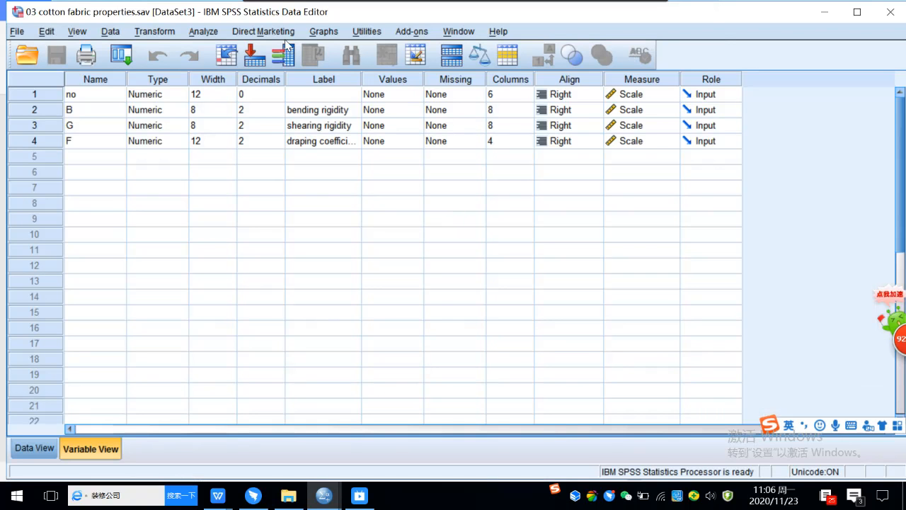
pyautogui.click(204, 32)
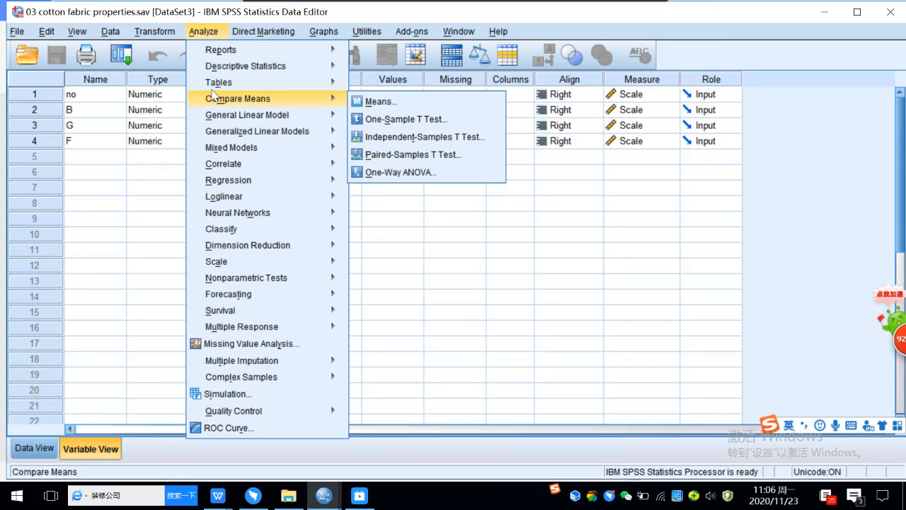
pyautogui.moveTo(246, 104)
pyautogui.moveTo(297, 163)
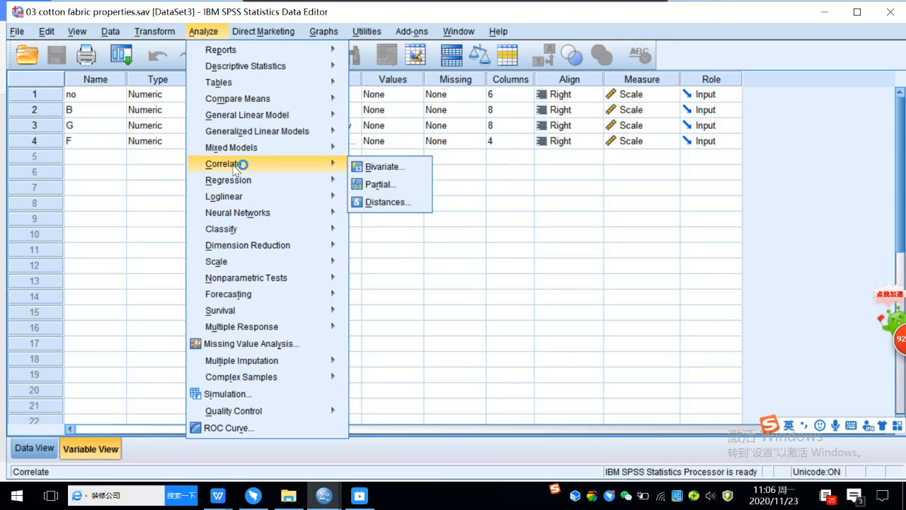
pyautogui.click(390, 169)
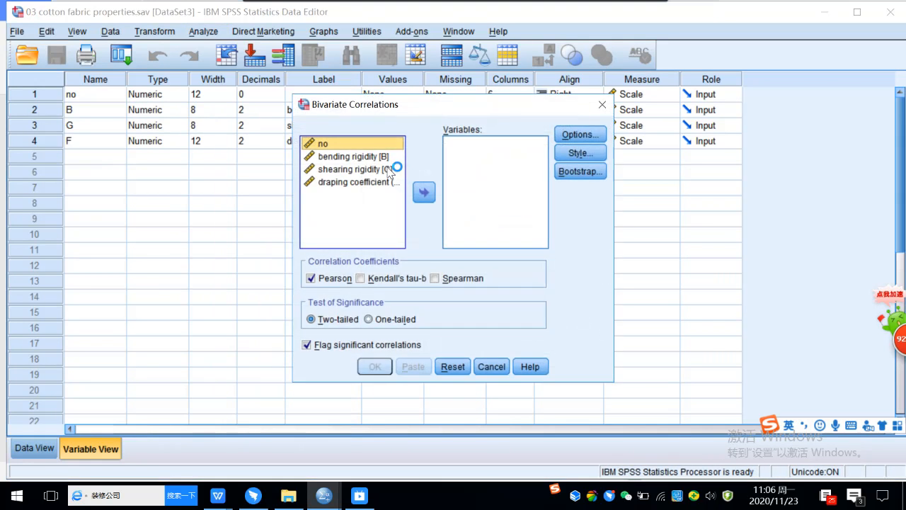
# Step: Correlate draping coefficient, bending rigidity and shearing rigidity with Pearson and run it
pyautogui.click(376, 157)
pyautogui.click(380, 182)
pyautogui.click(424, 192)
pyautogui.click(374, 163)
pyautogui.click(424, 192)
pyautogui.click(368, 170)
pyautogui.click(424, 192)
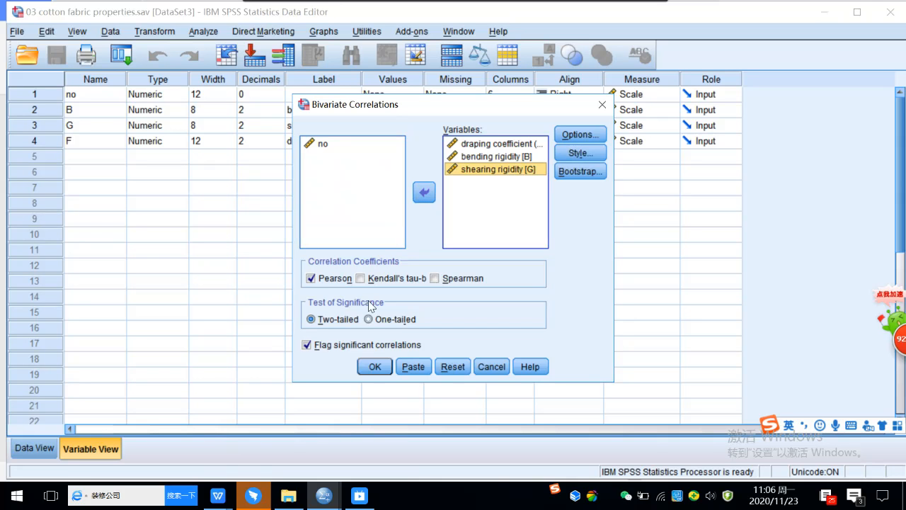
pyautogui.click(370, 366)
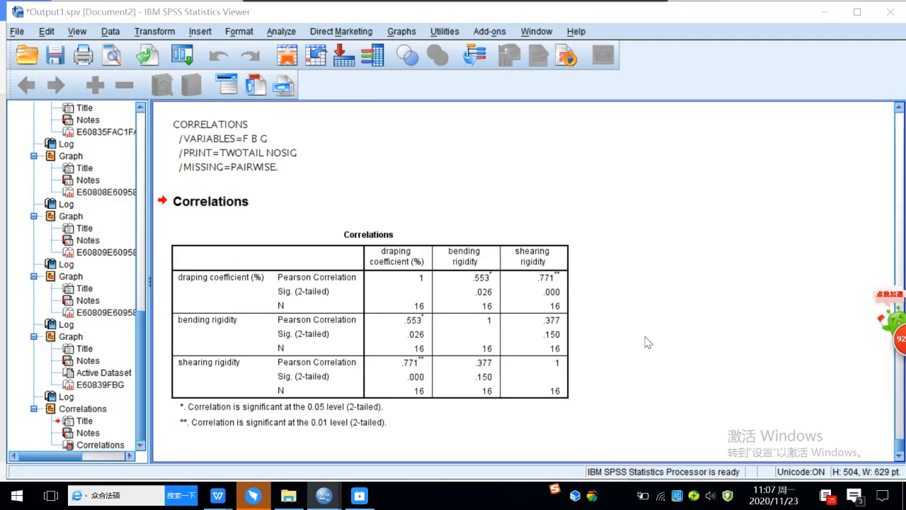
# Step: Screenshot the Correlations output with Ctrl+Shift+A, then bring the WPS lecture document forward
pyautogui.hotkey('ctrl', 'shift', 'a')
pyautogui.moveTo(169, 190); pyautogui.dragTo(581, 430)
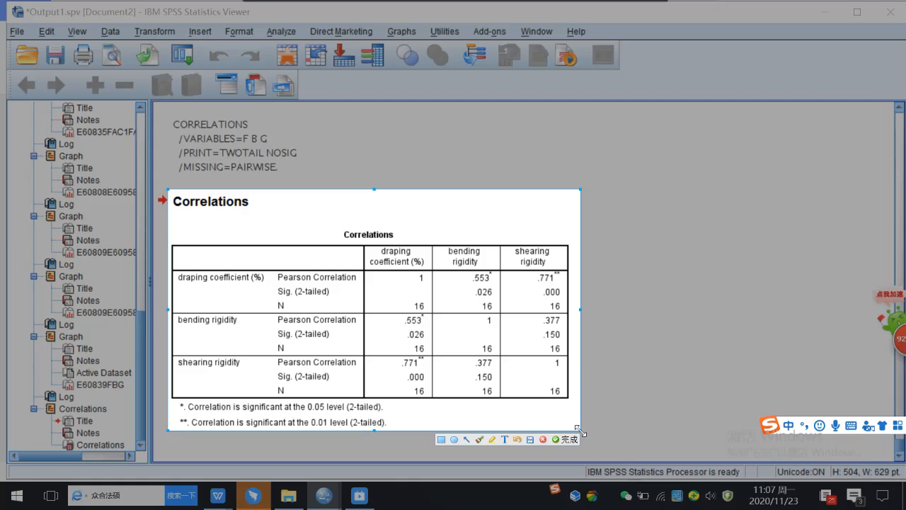
pyautogui.click(565, 439)
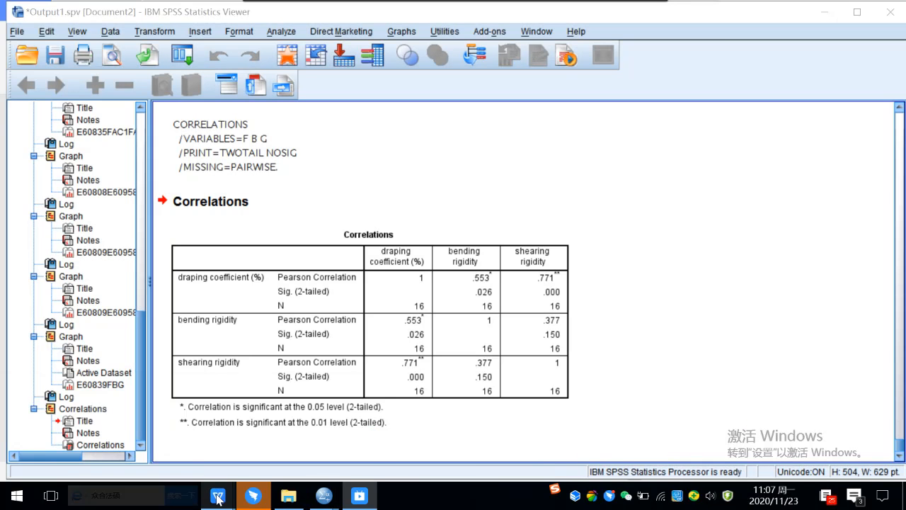
pyautogui.moveTo(217, 499)
pyautogui.click(502, 433)
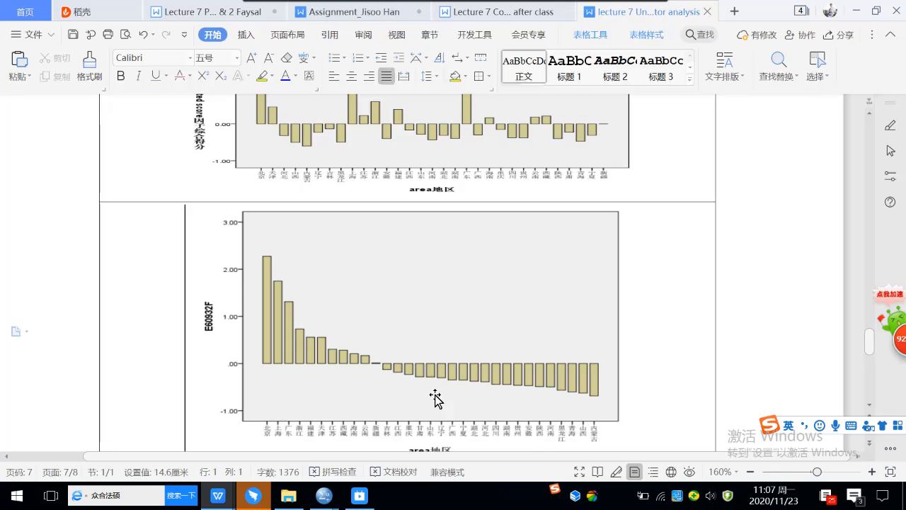
# Step: Add a row below the scatterplot table in the assignment document and merge it into one cell
pyautogui.click(361, 17)
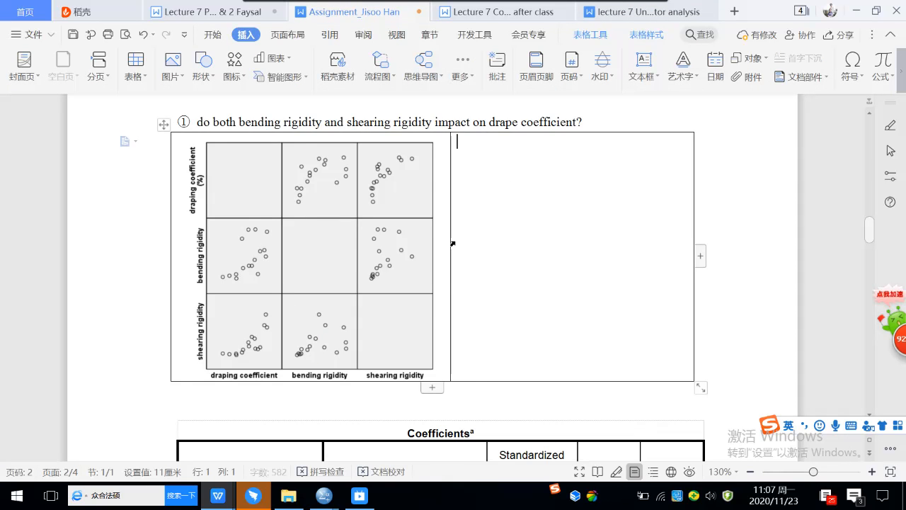
pyautogui.scroll(-1, 453, 243)
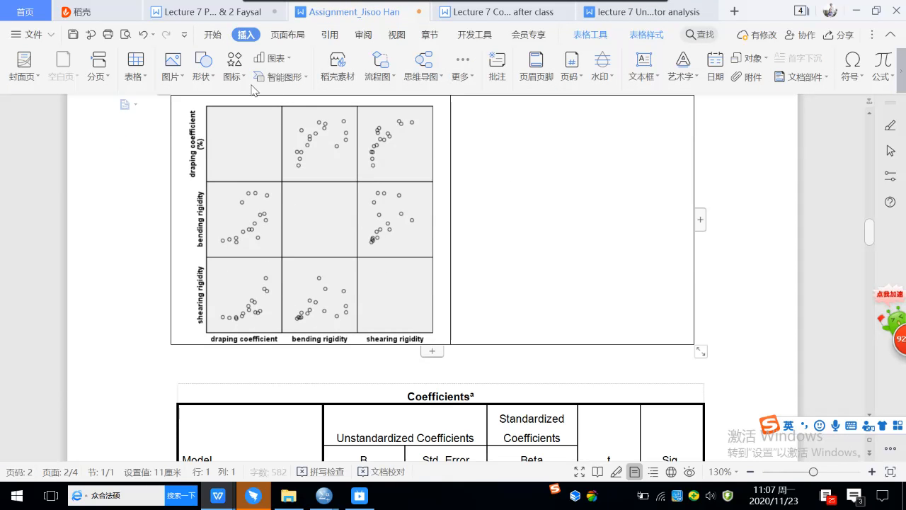
pyautogui.rightClick(466, 119)
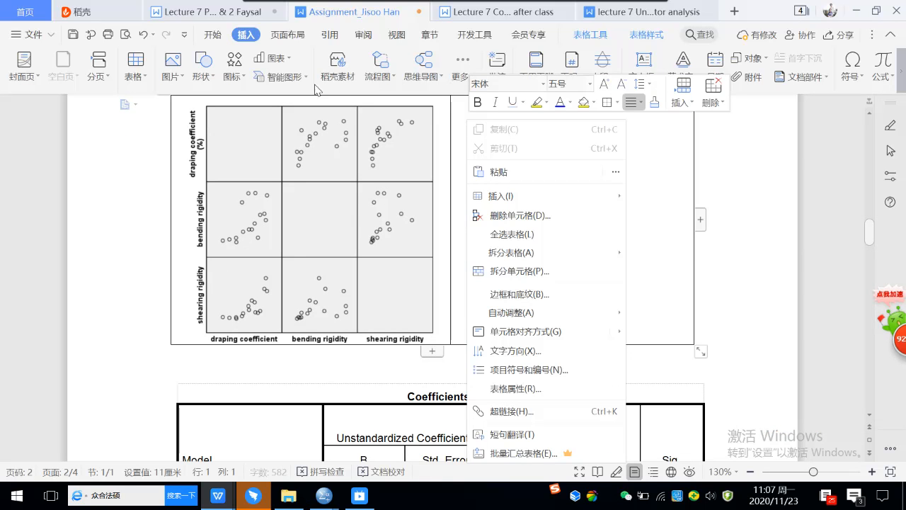
pyautogui.click(253, 38)
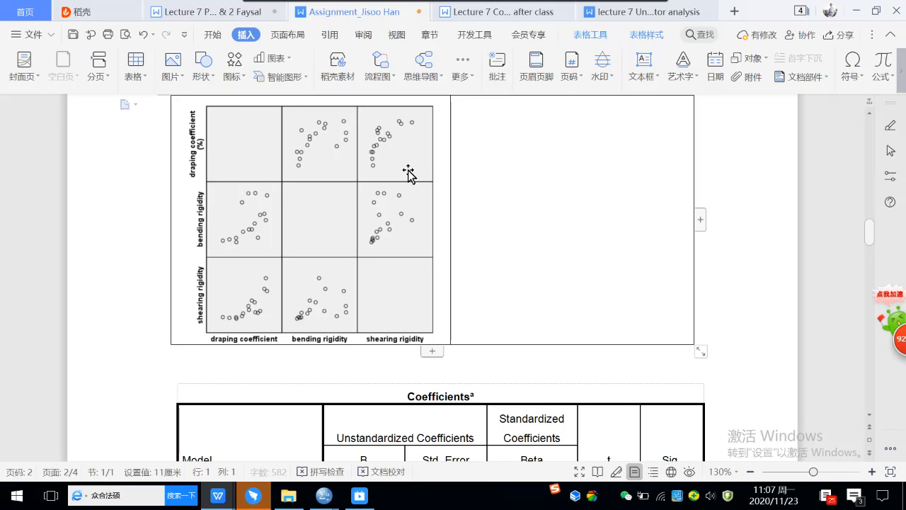
pyautogui.rightClick(503, 136)
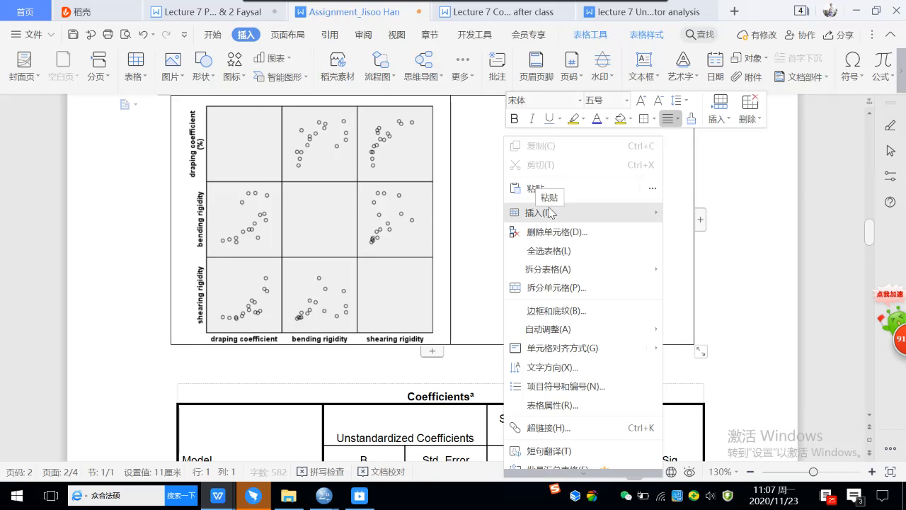
pyautogui.moveTo(588, 212)
pyautogui.click(727, 272)
pyautogui.moveTo(359, 359); pyautogui.dragTo(529, 358)
pyautogui.rightClick(529, 358)
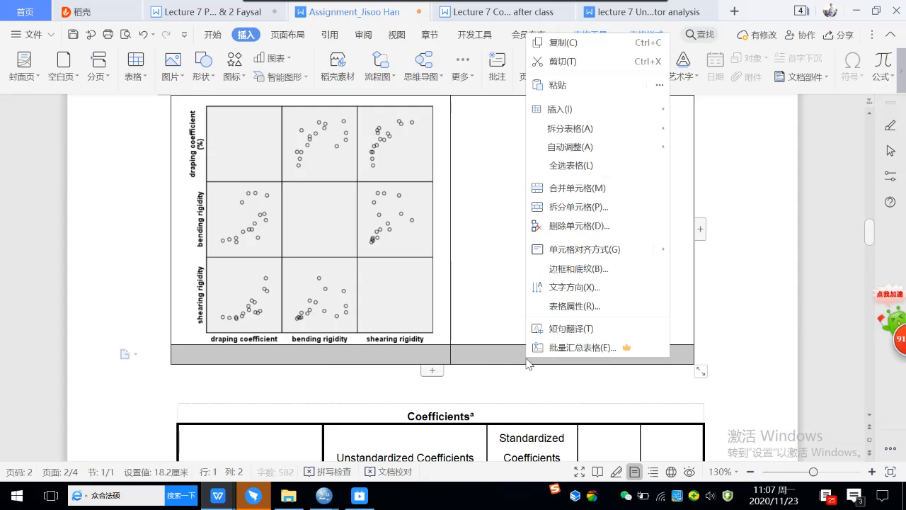
pyautogui.click(579, 190)
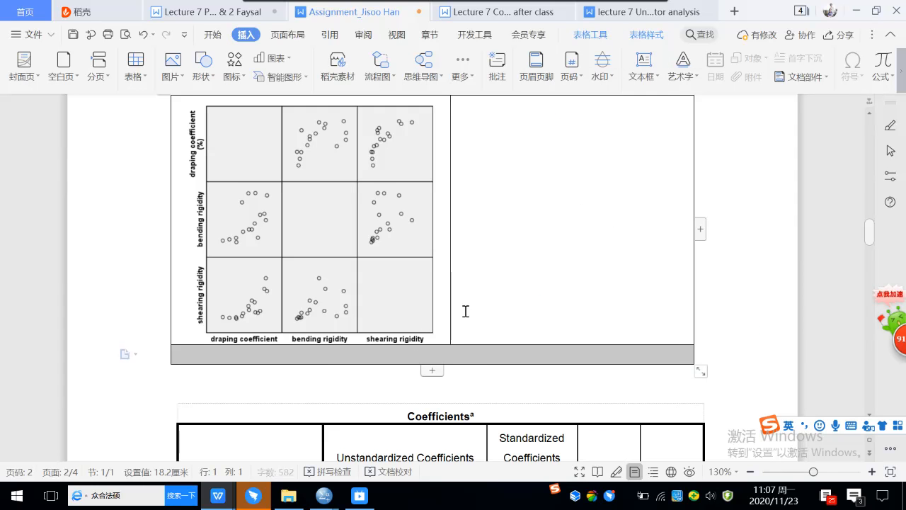
# Step: Paste the Correlations screenshot into the merged cell and shrink it to fit
pyautogui.click(316, 361)
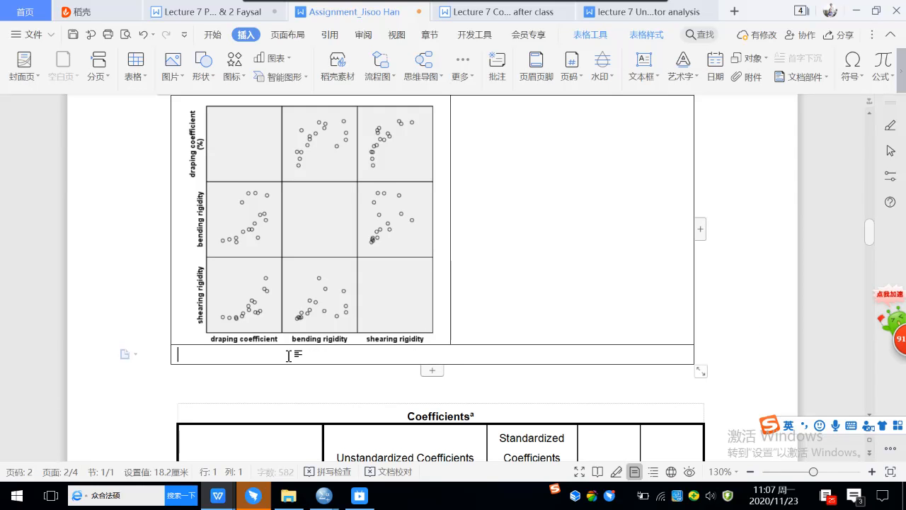
pyautogui.rightClick(238, 357)
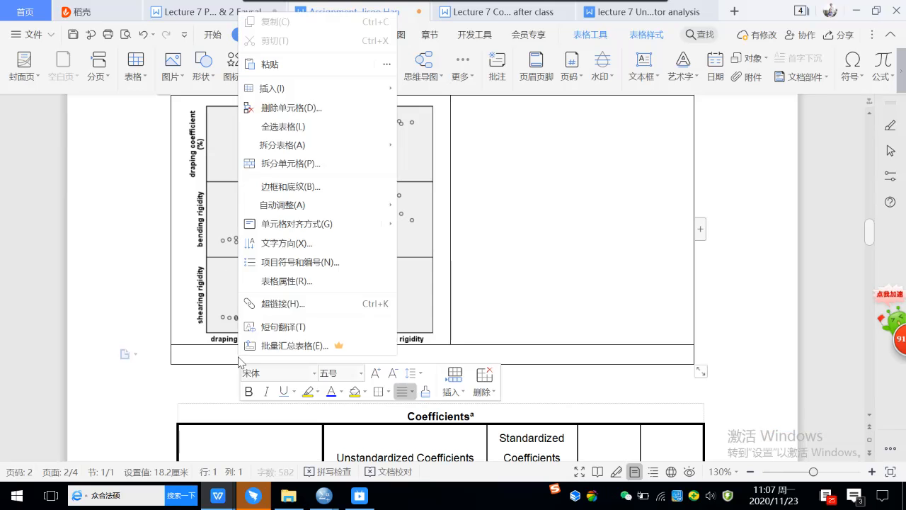
pyautogui.click(276, 66)
pyautogui.click(448, 291)
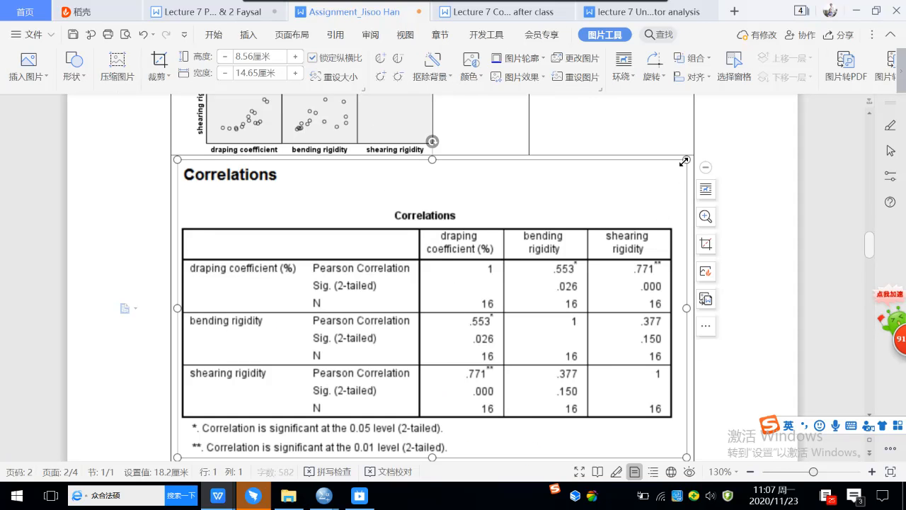
pyautogui.moveTo(687, 159); pyautogui.dragTo(640, 188)
pyautogui.click(714, 241)
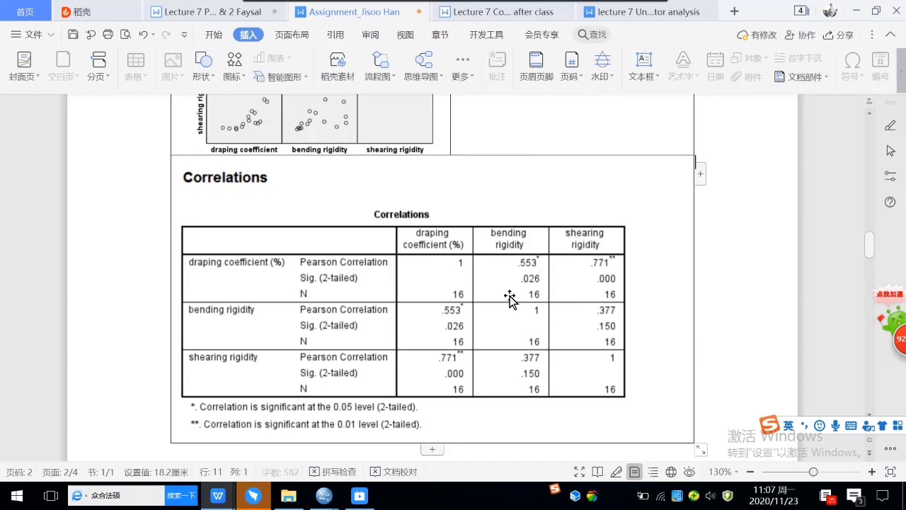
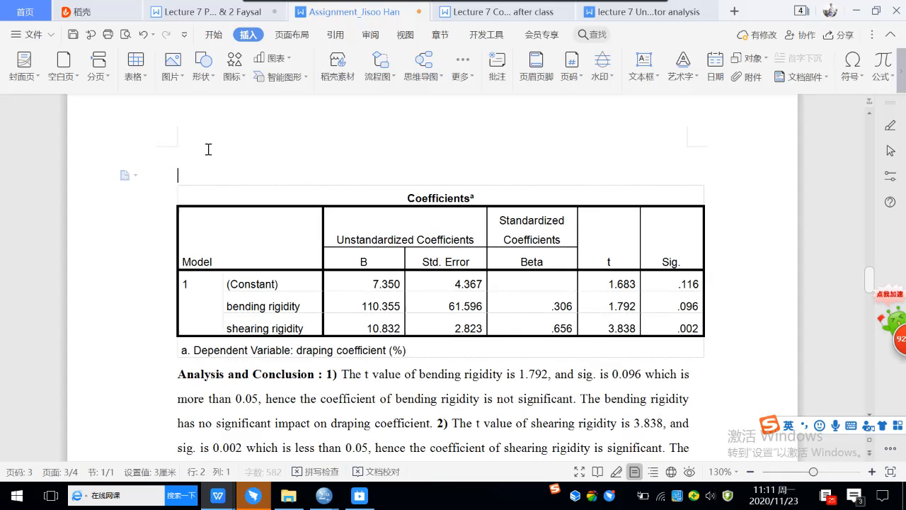
# Step: Place the cursor on the empty line above the Coefficients table
pyautogui.click(203, 149)
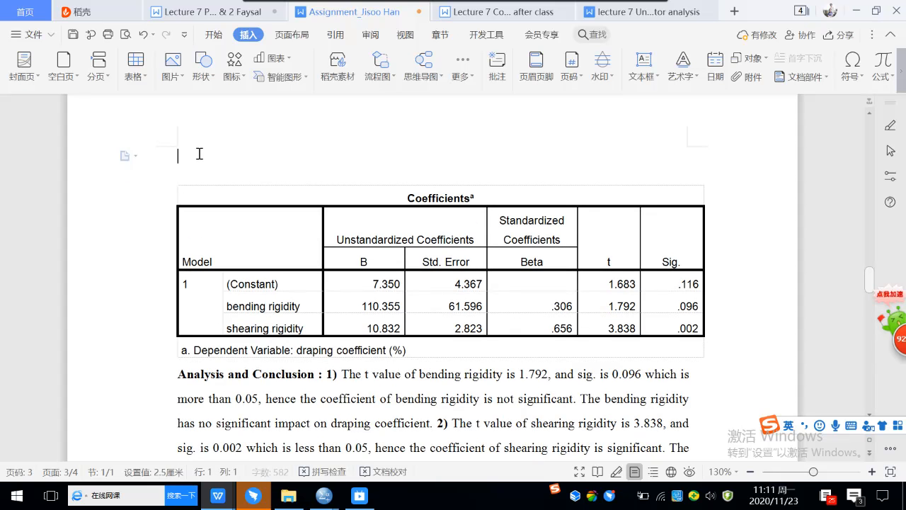
pyautogui.moveTo(329, 504)
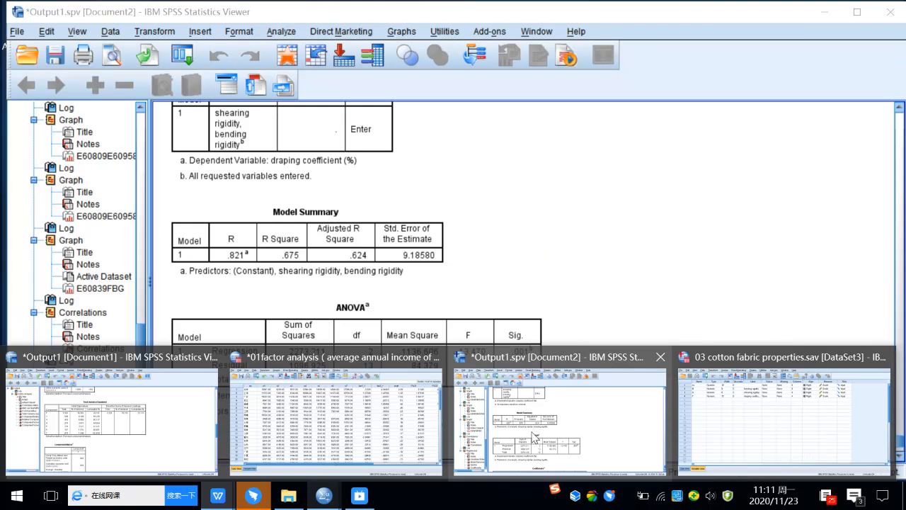
# Step: Screenshot the ANOVA table in the SPSS Viewer with Ctrl+Alt+A and paste it into the assignment
pyautogui.click(536, 437)
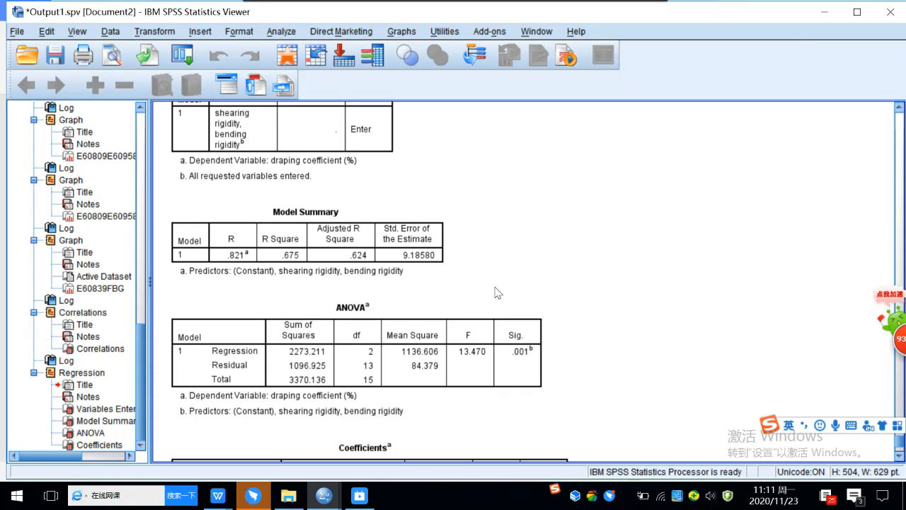
pyautogui.scroll(-3, 498, 293)
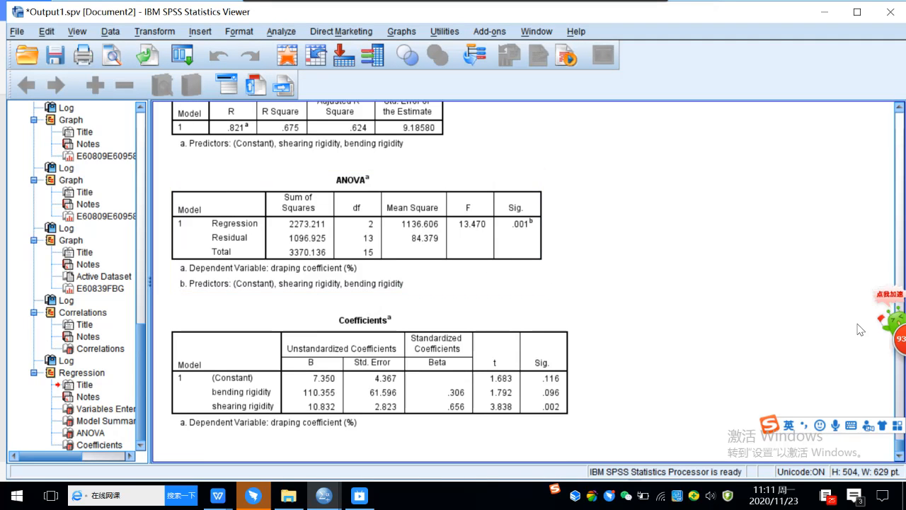
pyautogui.hotkey('ctrl', 'alt', 'a')
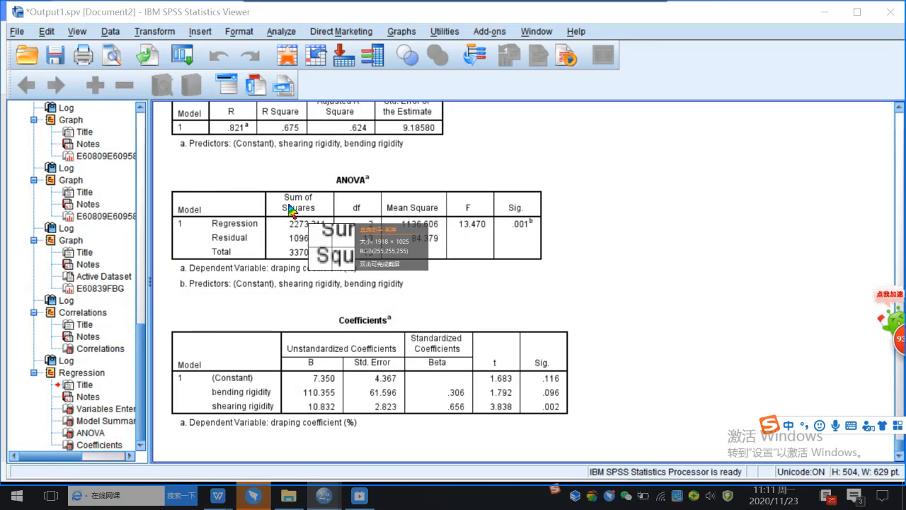
pyautogui.moveTo(165, 161); pyautogui.dragTo(555, 295)
pyautogui.click(542, 303)
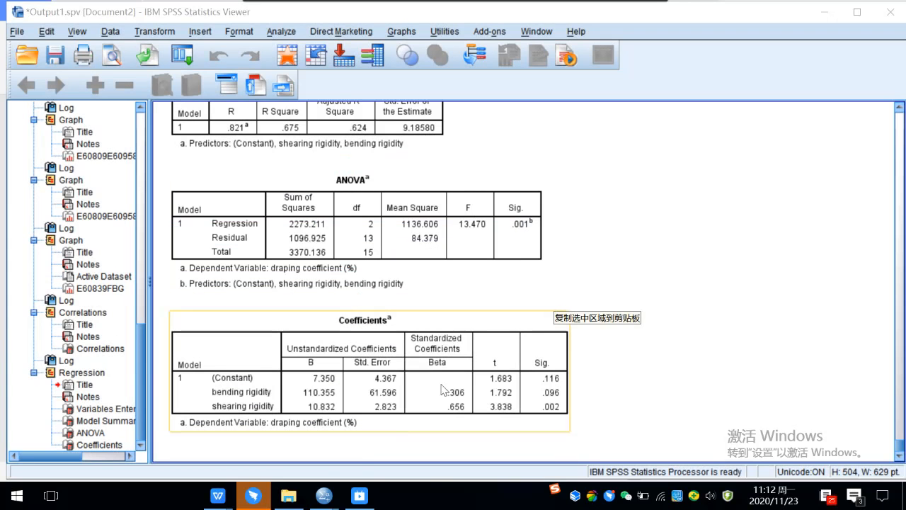
pyautogui.moveTo(224, 497)
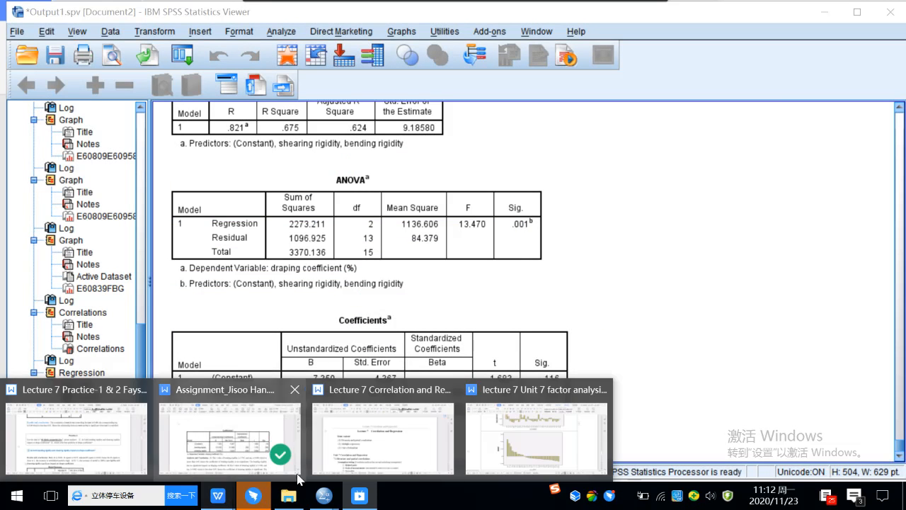
pyautogui.moveTo(519, 442)
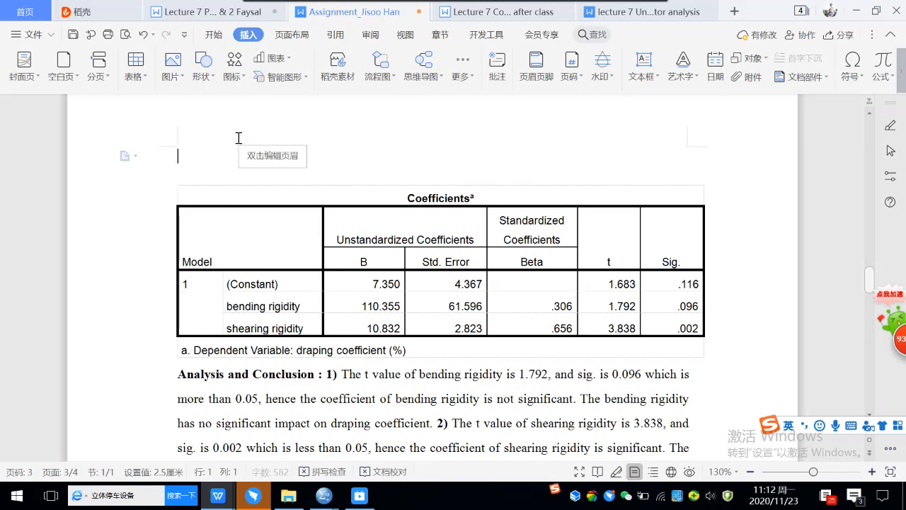
pyautogui.hotkey('ctrl', 'v')
# Step: Shrink the pasted ANOVA image to about 4.55 × 13.22 cm above the Coefficients table
pyautogui.click(578, 197)
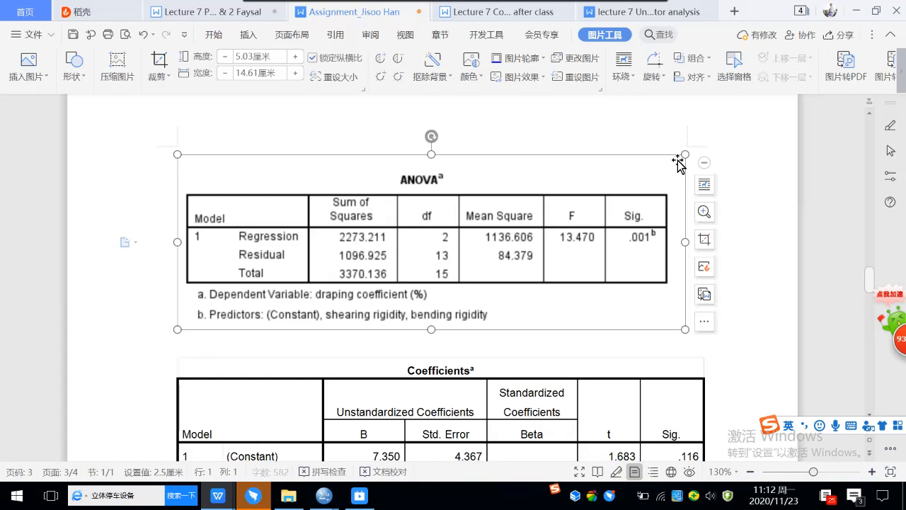
pyautogui.moveTo(684, 154); pyautogui.dragTo(640, 182)
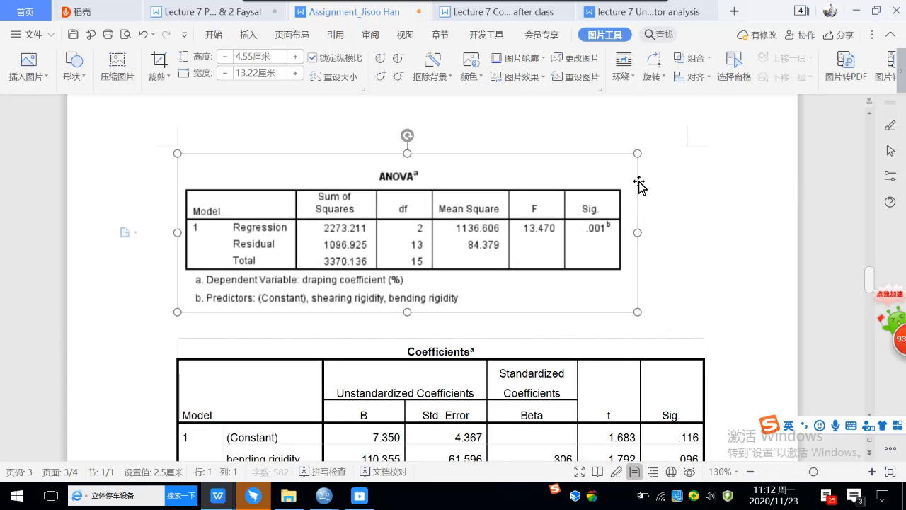
pyautogui.click(738, 212)
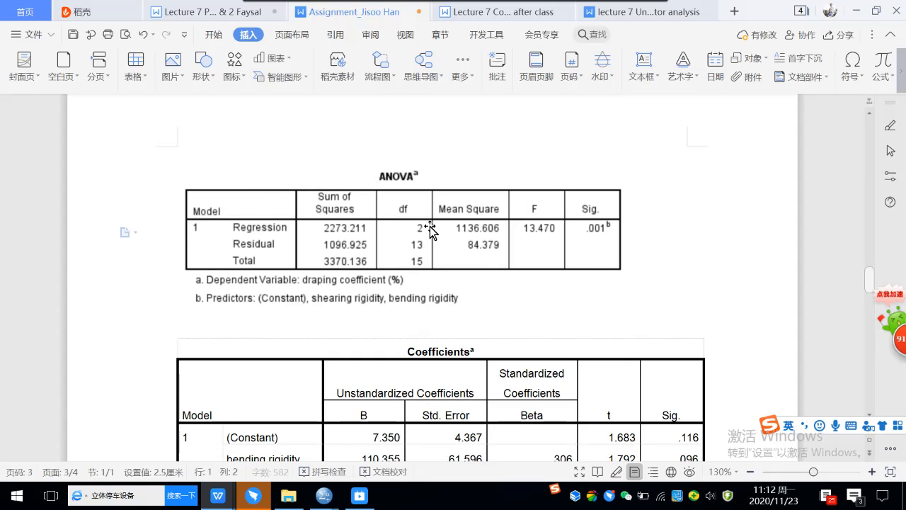
# Step: Add '1)' after the Analysis and Conclusion heading and renumber the following points 2) and 3)
pyautogui.scroll(-3, 431, 233)
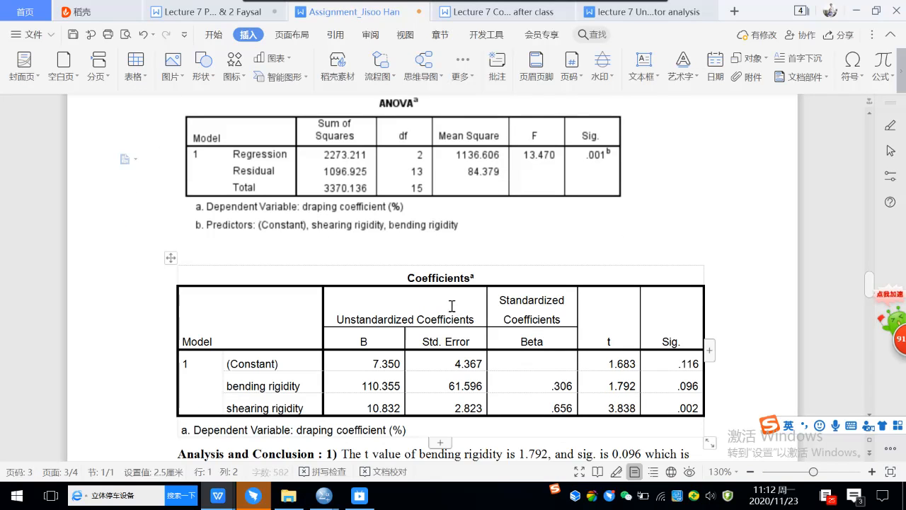
pyautogui.scroll(-5, 423, 341)
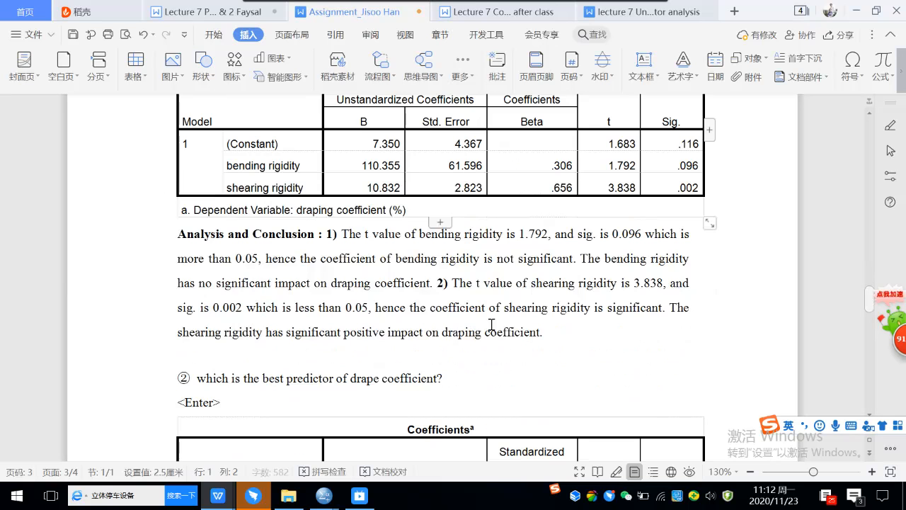
pyautogui.click(325, 238)
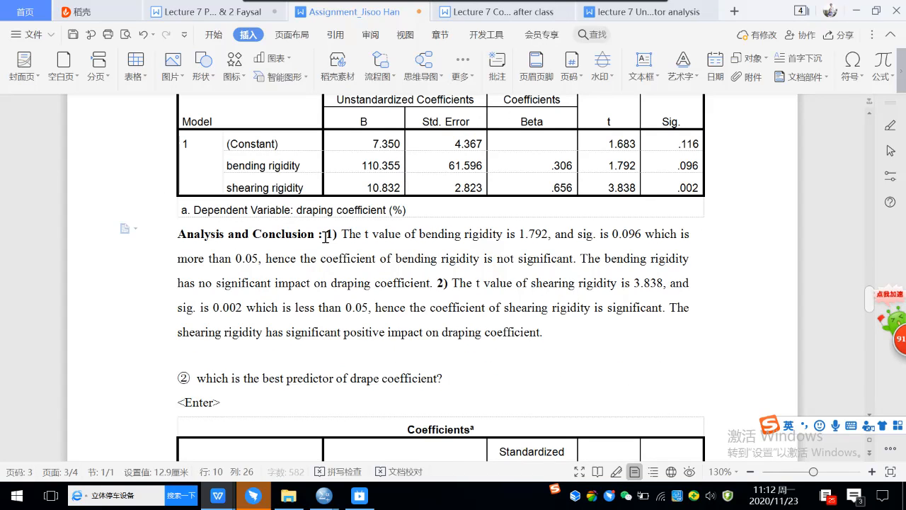
pyautogui.press('Return')
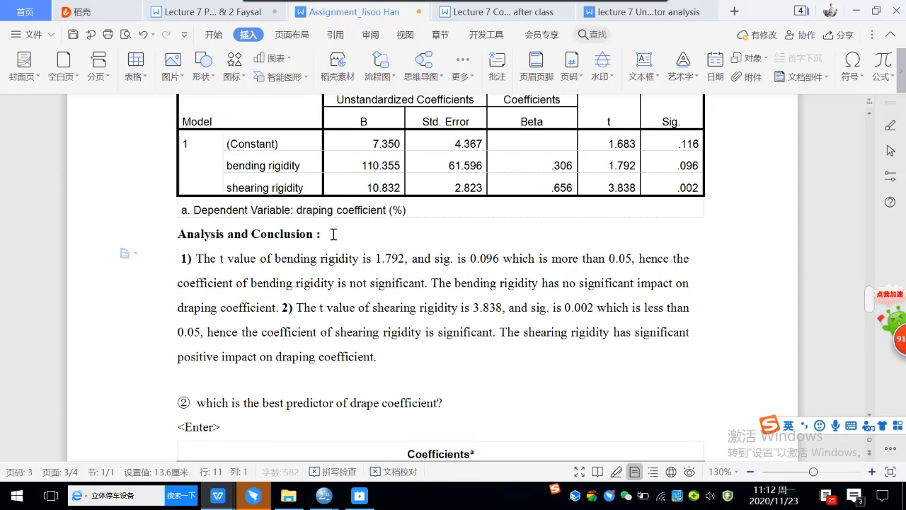
pyautogui.click(333, 233)
pyautogui.write('1)')
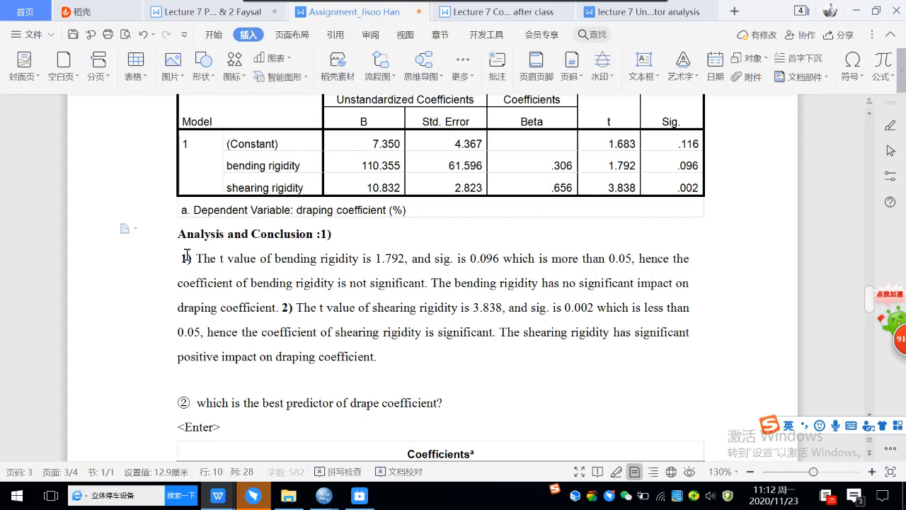
pyautogui.moveTo(184, 258); pyautogui.dragTo(191, 258)
pyautogui.write('2')
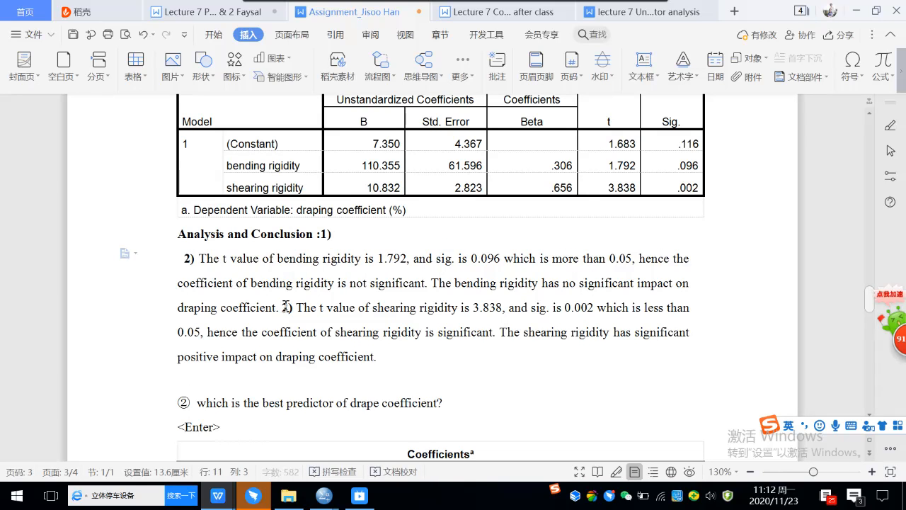
pyautogui.moveTo(282, 308); pyautogui.dragTo(290, 307)
pyautogui.write('3')
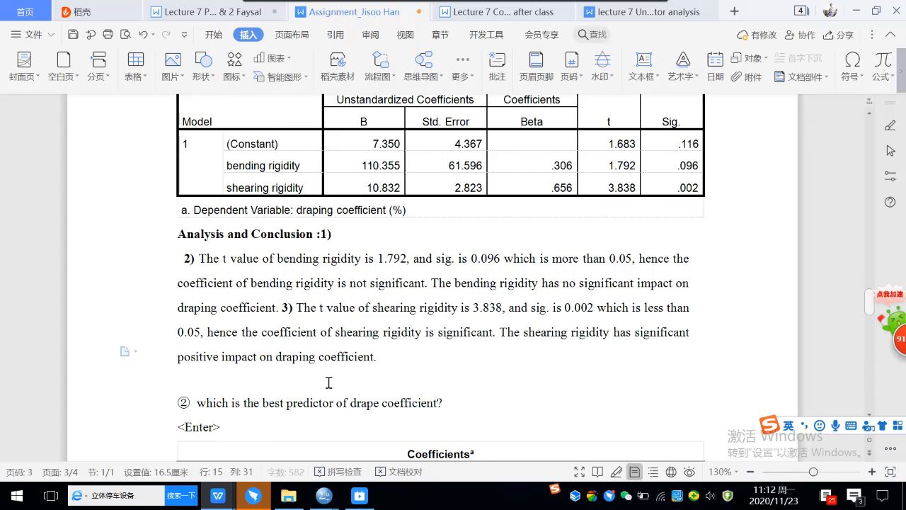
# Step: Review the conclusions and select the bending rigidity label in the Coefficients table
pyautogui.scroll(-3, 329, 377)
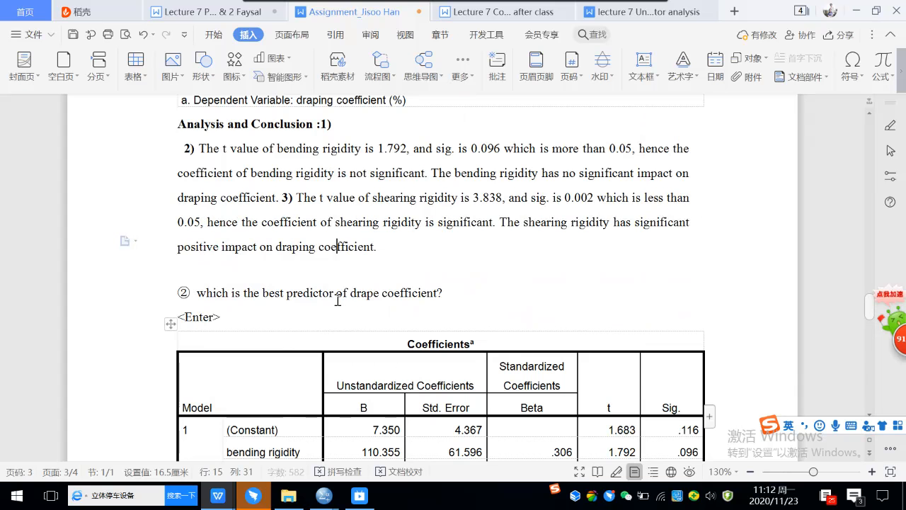
pyautogui.scroll(2, 410, 295)
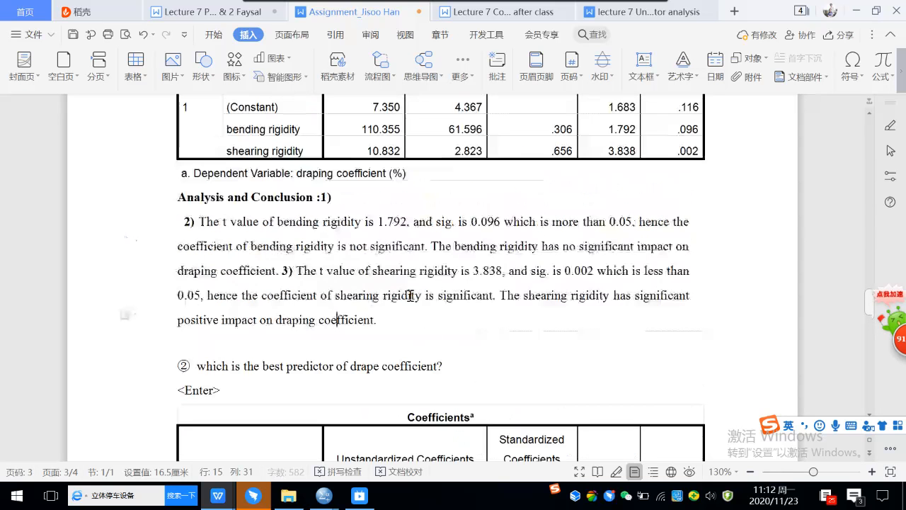
pyautogui.scroll(2, 410, 296)
pyautogui.scroll(-3, 410, 296)
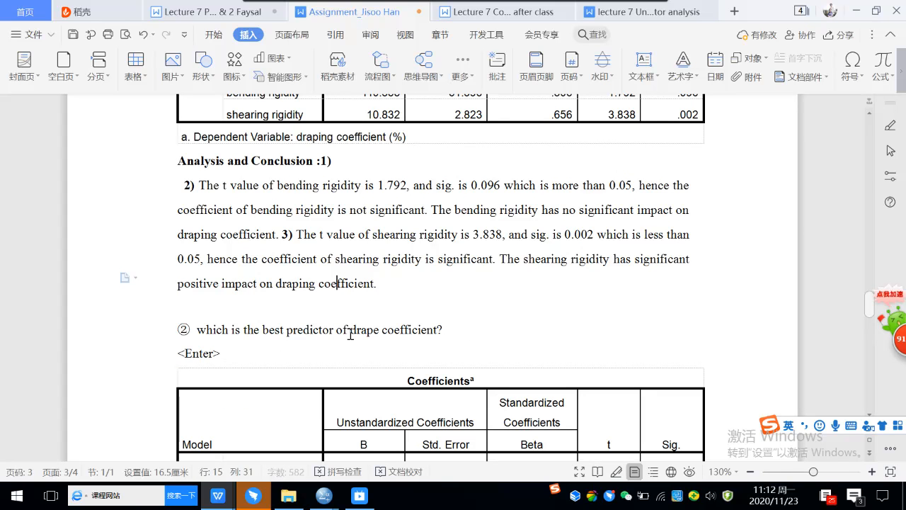
pyautogui.scroll(3, 447, 275)
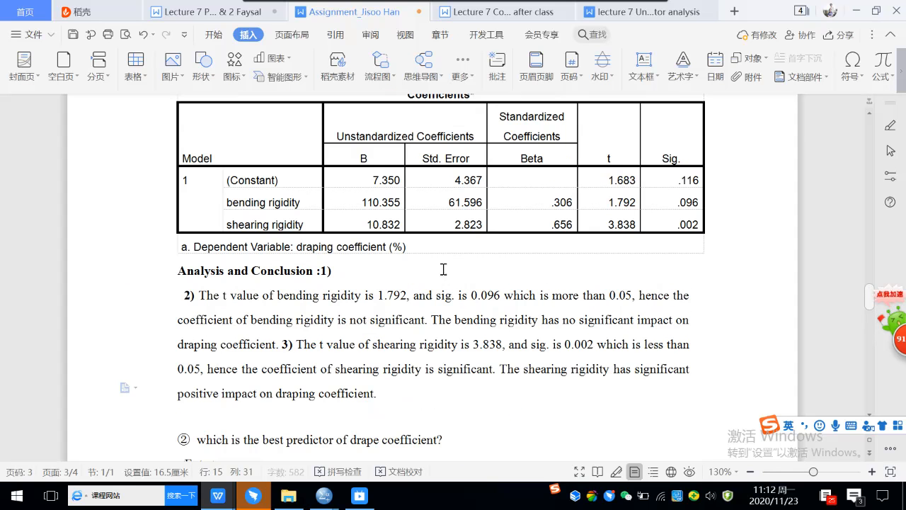
pyautogui.moveTo(302, 203); pyautogui.dragTo(227, 206)
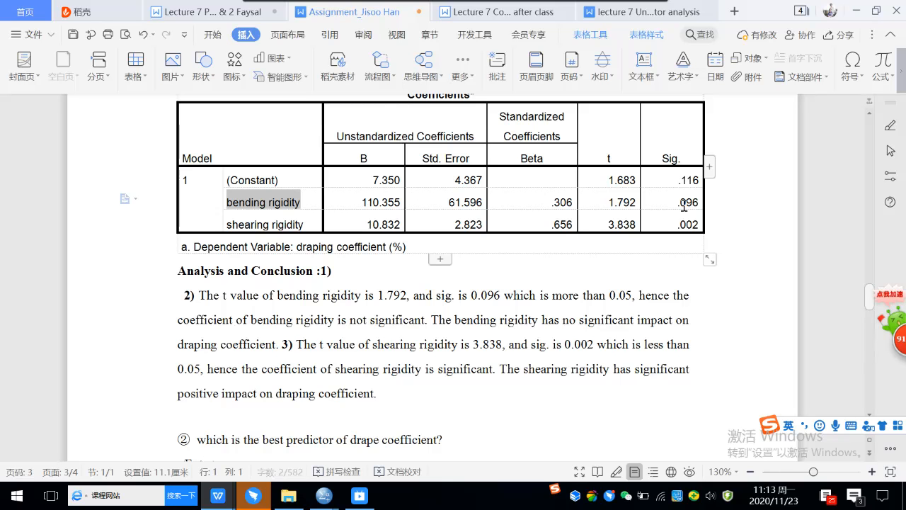
# Step: Scroll to the second Coefficients table and place the cursor after the regression equation line
pyautogui.scroll(1, 566, 238)
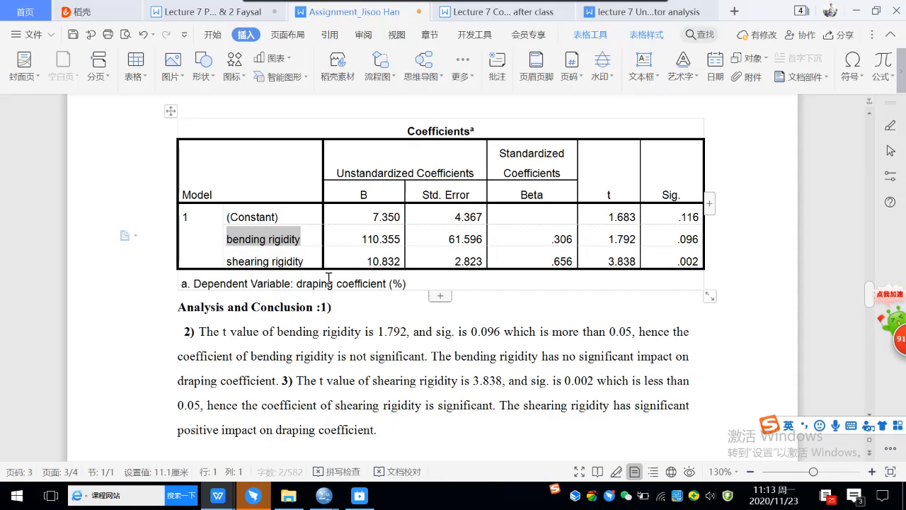
pyautogui.click(303, 238)
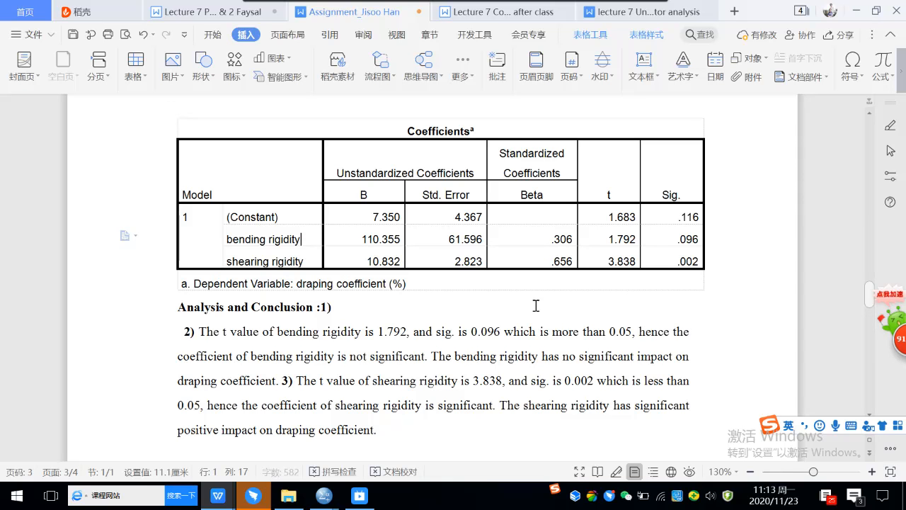
pyautogui.scroll(-15, 536, 304)
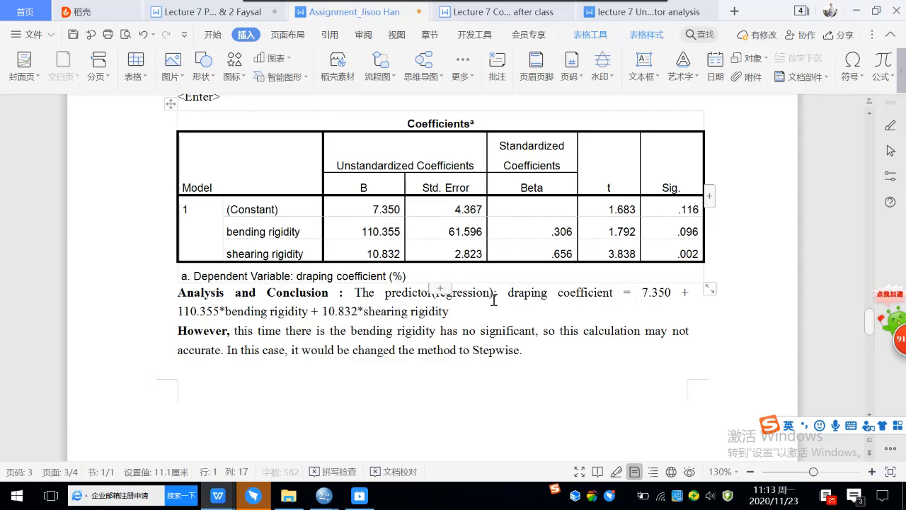
pyautogui.moveTo(386, 238); pyautogui.dragTo(385, 240)
pyautogui.click(455, 314)
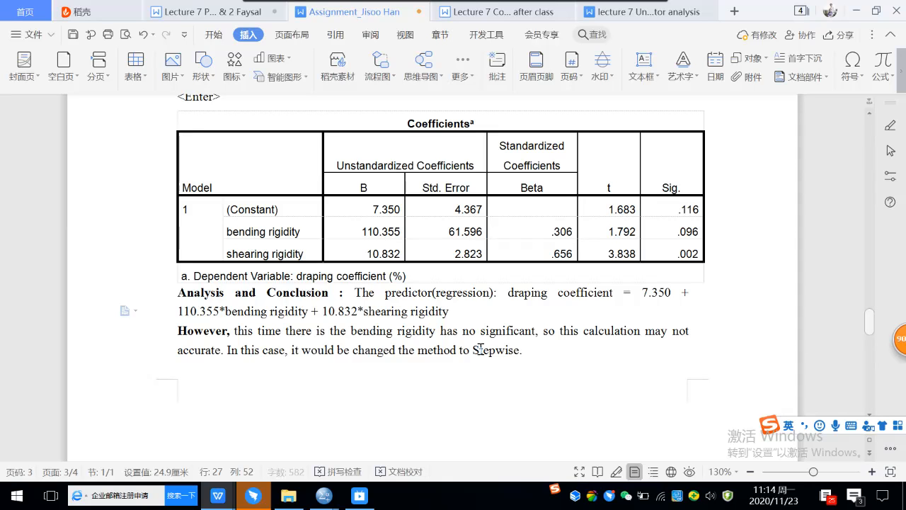
# Step: Highlight the Beta values .306 and .656 in the second Coefficients table yellow
pyautogui.click(525, 349)
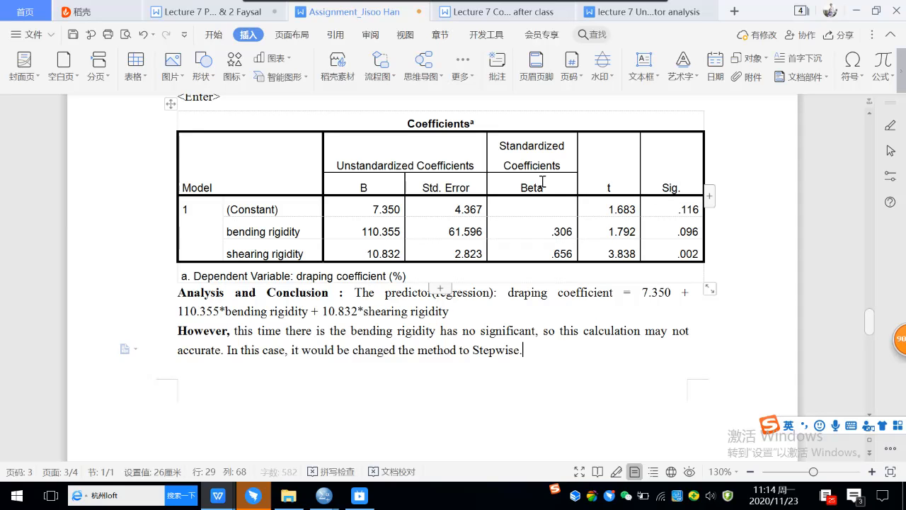
pyautogui.moveTo(503, 145)
pyautogui.mouseDown()
pyautogui.moveTo(507, 185)
pyautogui.moveTo(566, 232)
pyautogui.moveTo(564, 254)
pyautogui.mouseUp()
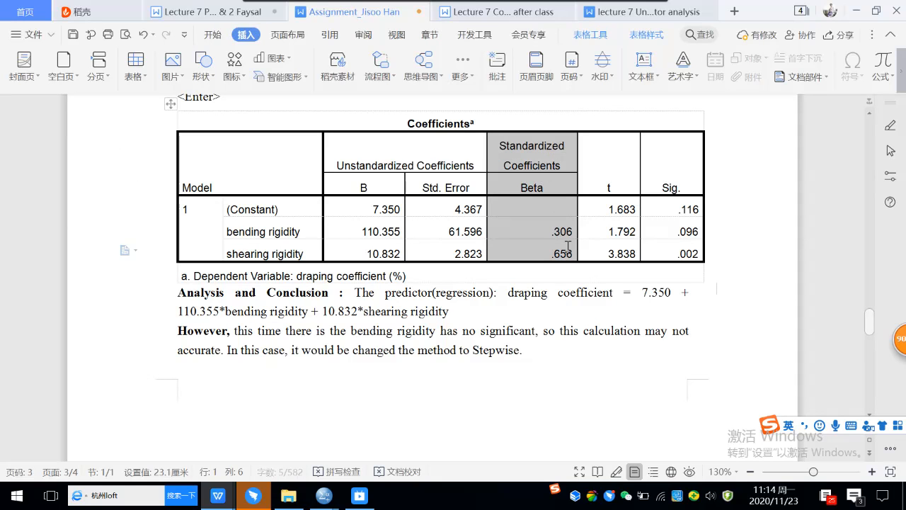
pyautogui.click(214, 34)
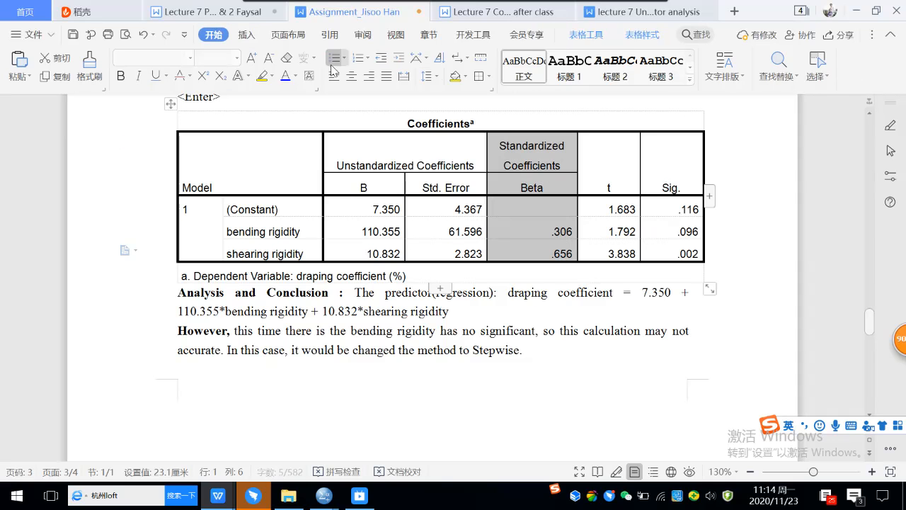
pyautogui.click(262, 76)
pyautogui.click(449, 311)
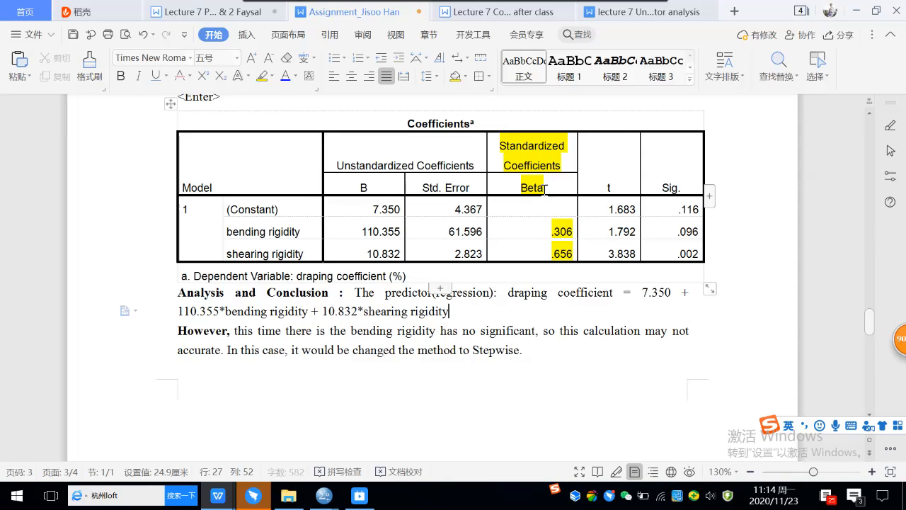
# Step: Switch to the SPSS window for 03 cotton fabric properties.sav
pyautogui.click(544, 187)
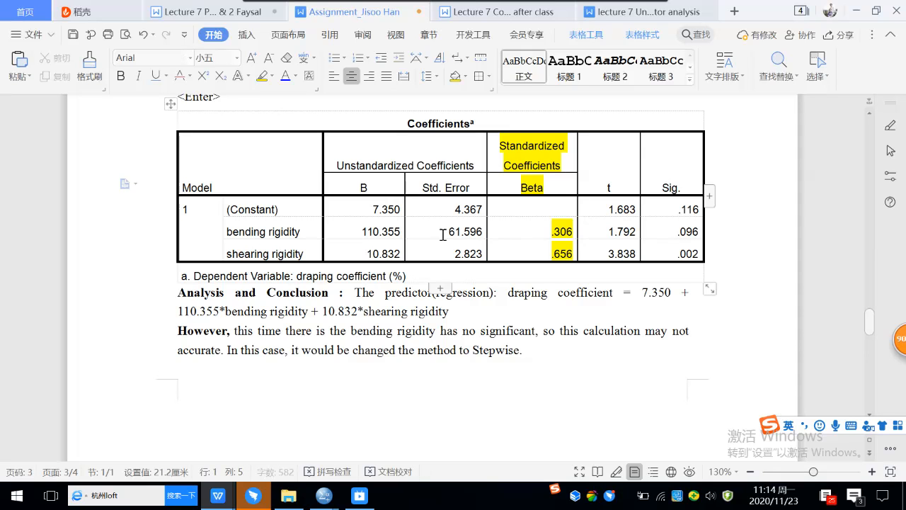
pyautogui.click(244, 276)
pyautogui.click(267, 233)
pyautogui.click(309, 246)
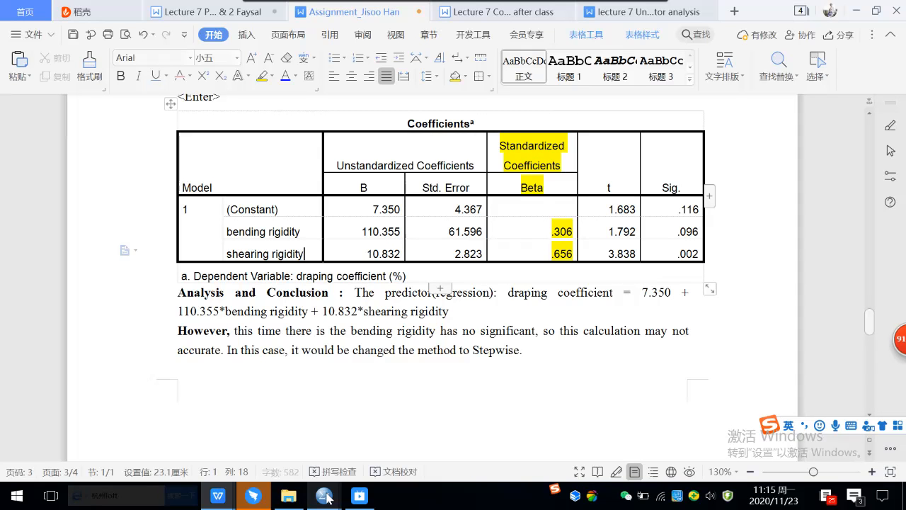
# Step: Show the Data View of the cotton fabric file with its 16 cases of B, G and F
pyautogui.moveTo(327, 496)
pyautogui.click(752, 447)
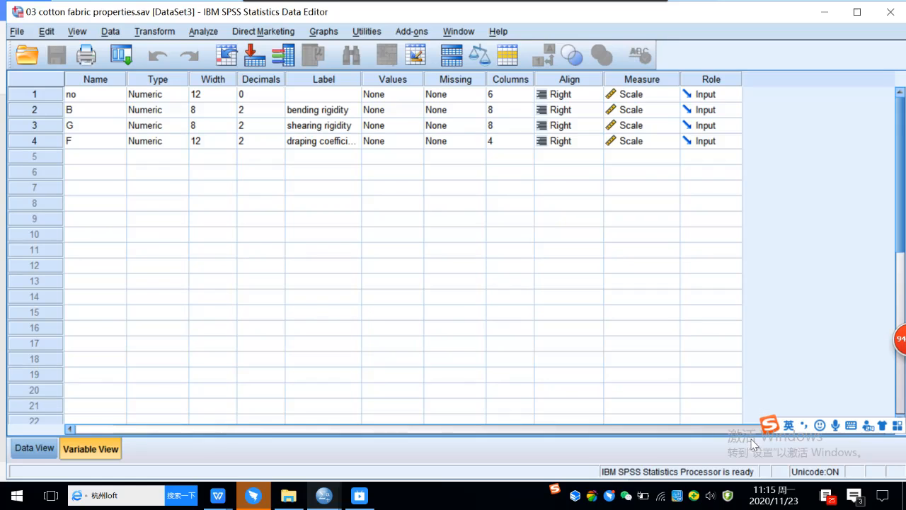
pyautogui.doubleClick(25, 108)
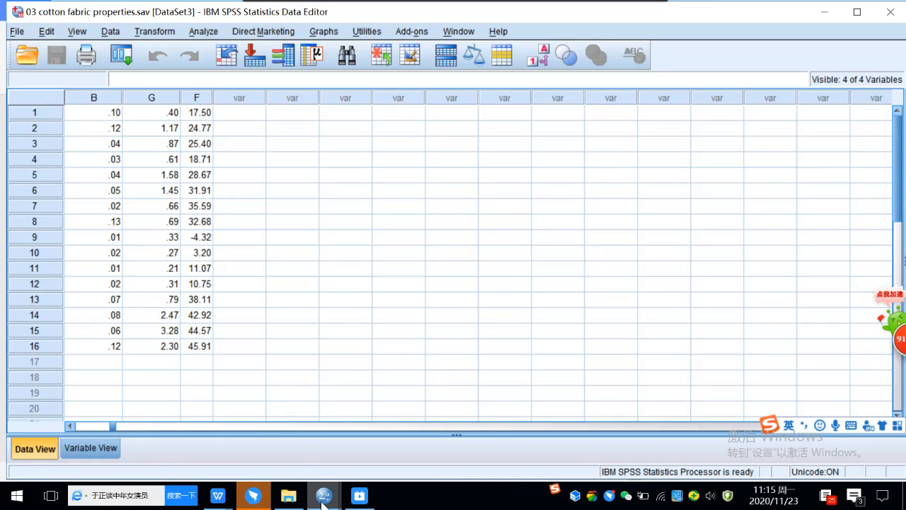
pyautogui.moveTo(325, 495)
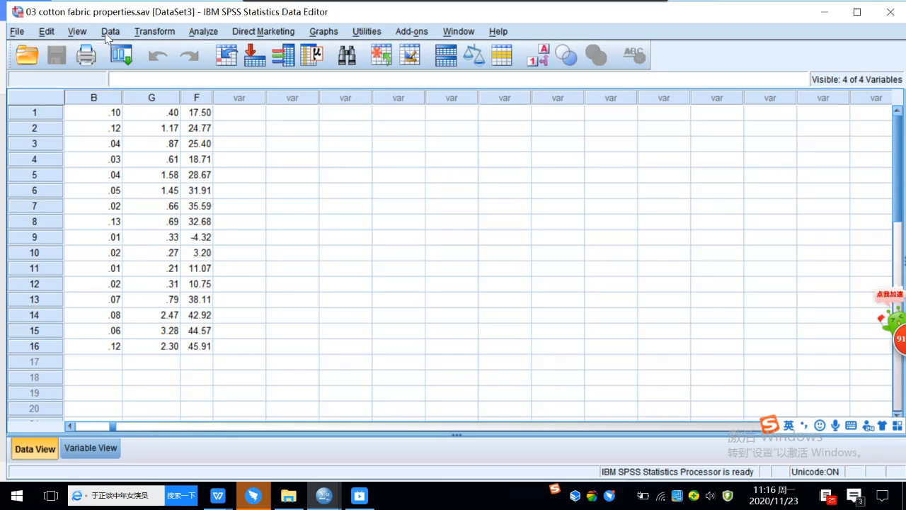
# Step: Run Descriptives on B, G and F, saving standardized values as ZB, ZG and ZF
pyautogui.click(204, 32)
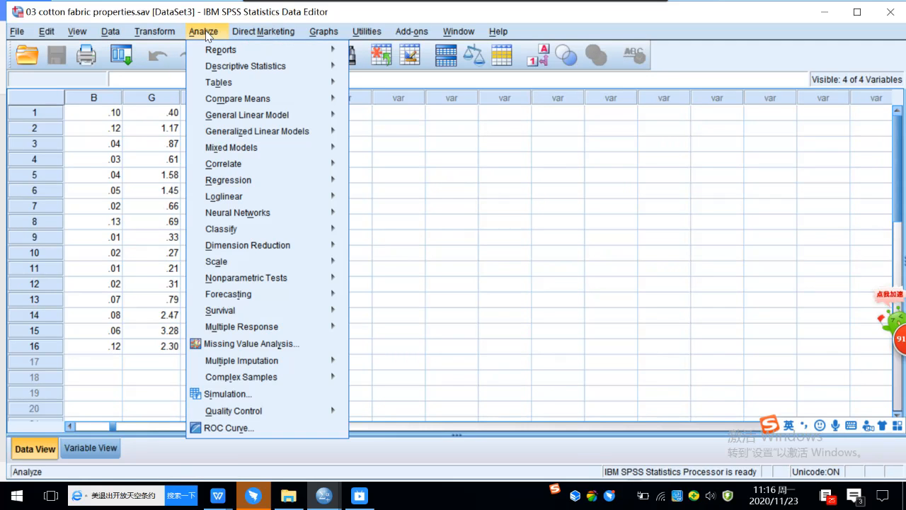
pyautogui.moveTo(235, 68)
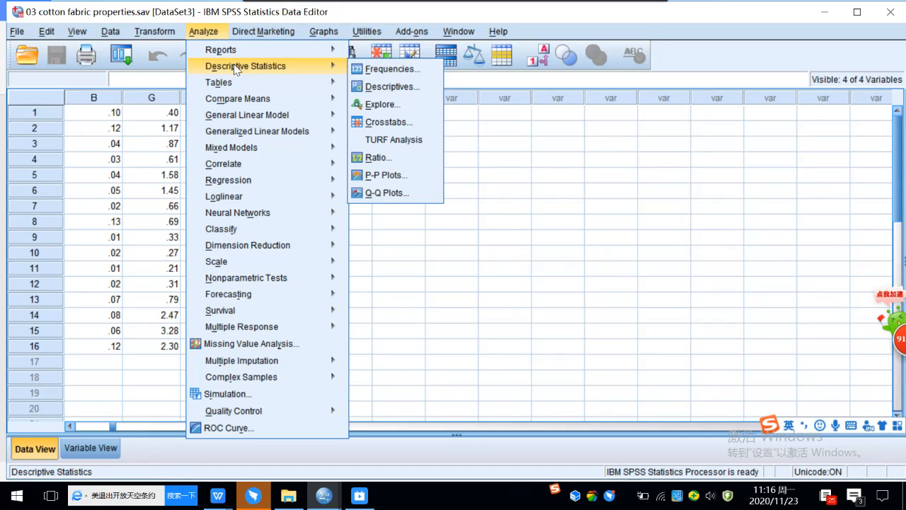
pyautogui.click(388, 86)
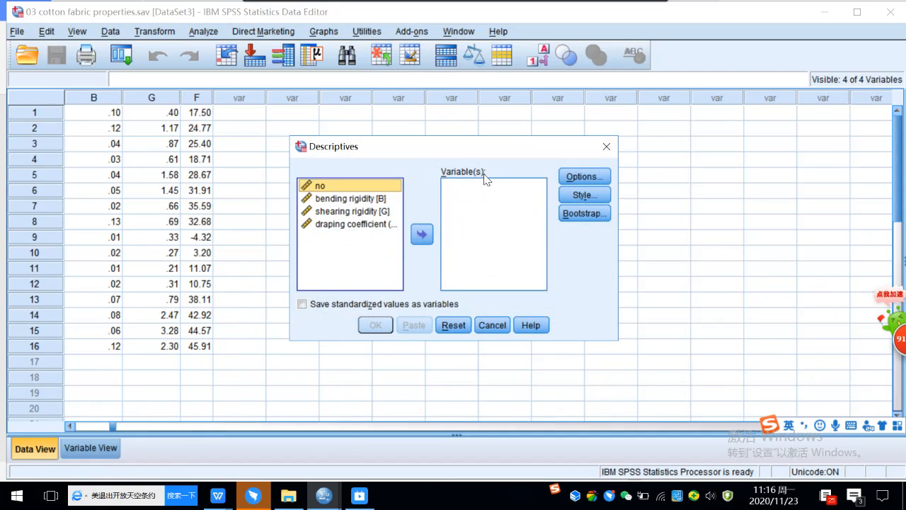
pyautogui.doubleClick(382, 199)
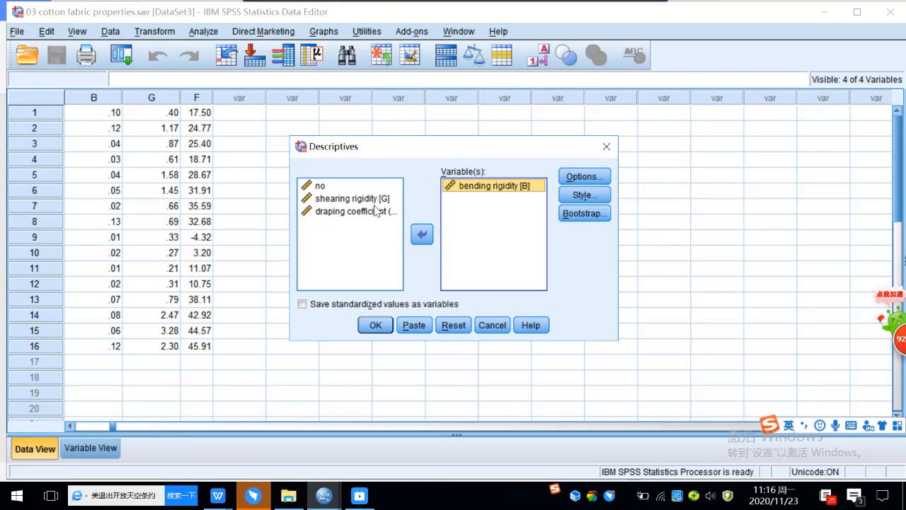
pyautogui.doubleClick(376, 199)
pyautogui.click(375, 211)
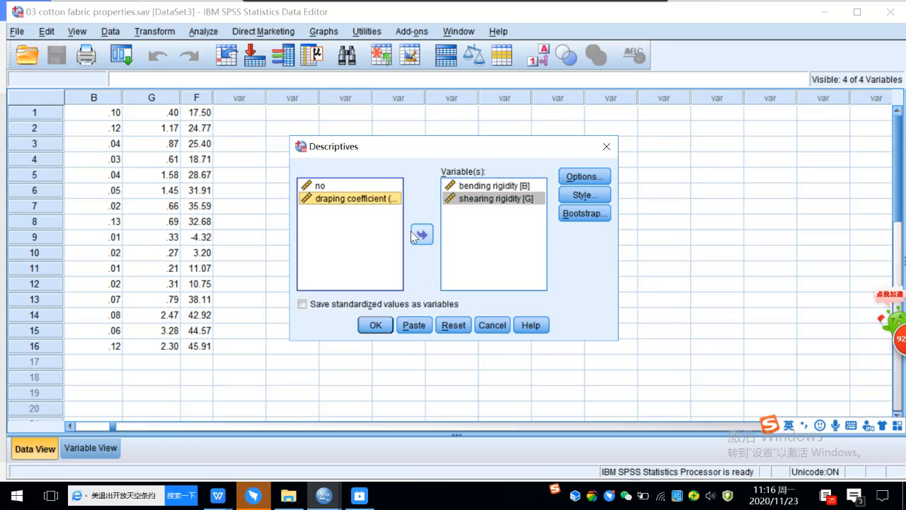
pyautogui.click(422, 234)
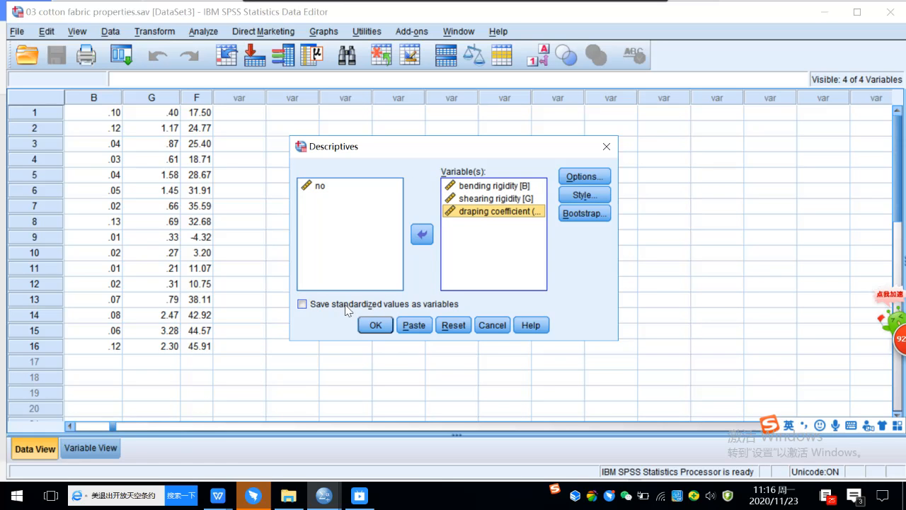
pyautogui.click(303, 305)
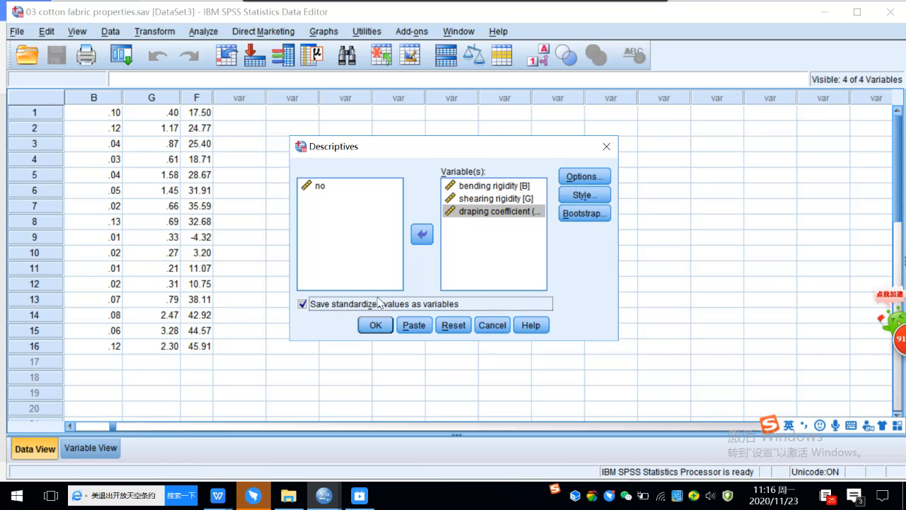
pyautogui.click(375, 326)
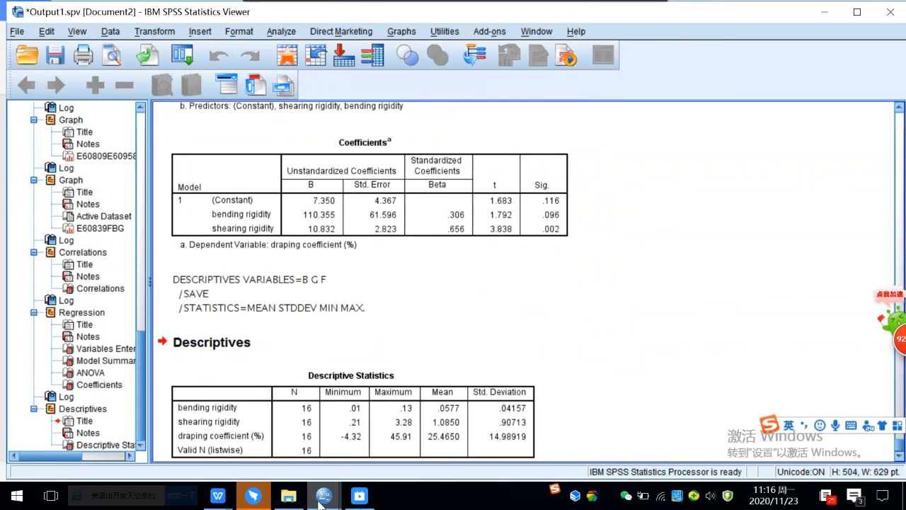
pyautogui.click(725, 414)
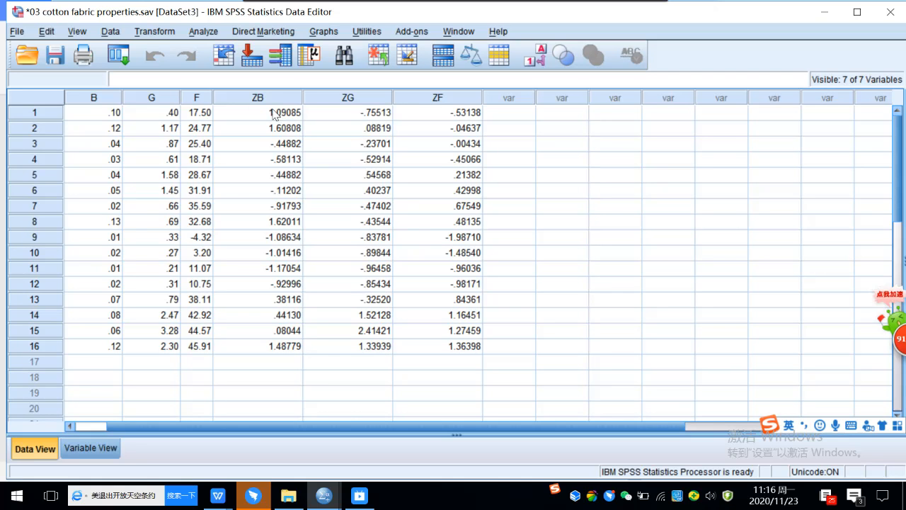
# Step: Go to Analyze > Regression in SPSS to set up a linear regression on the z-scores
pyautogui.click(204, 31)
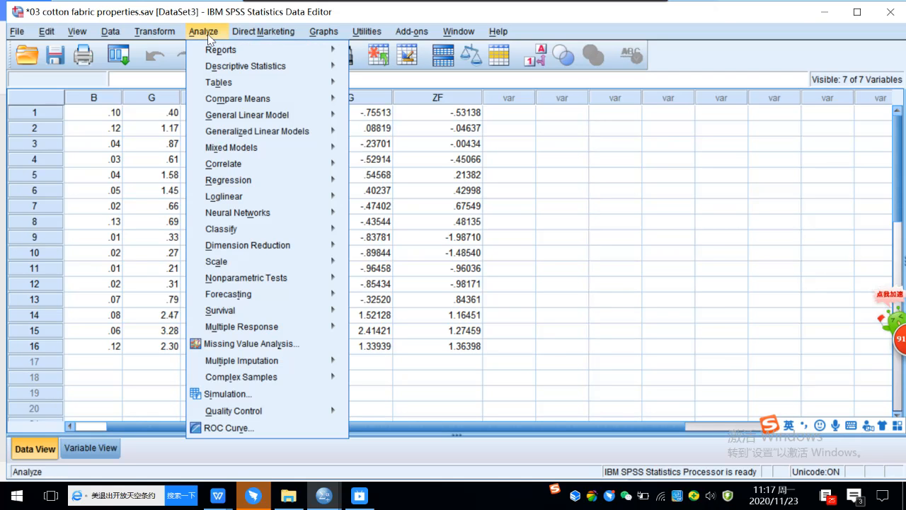
pyautogui.moveTo(232, 165)
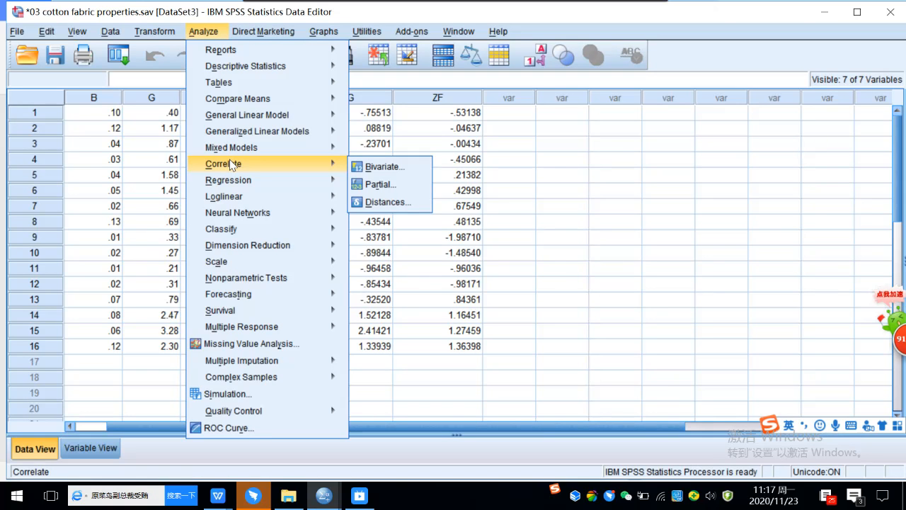
pyautogui.moveTo(230, 214)
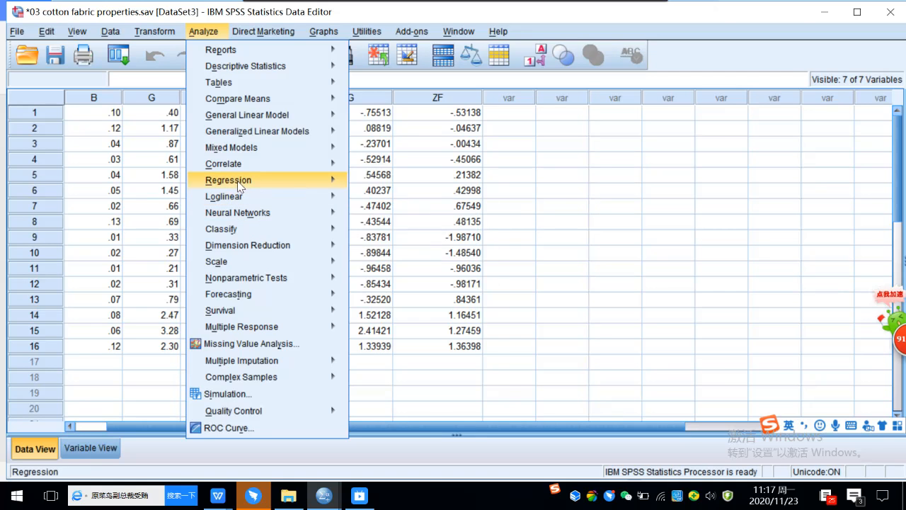
# Step: In Linear Regression, remove the old draping coefficient, bending rigidity and shearing rigidity variables
pyautogui.moveTo(242, 182)
pyautogui.click(378, 200)
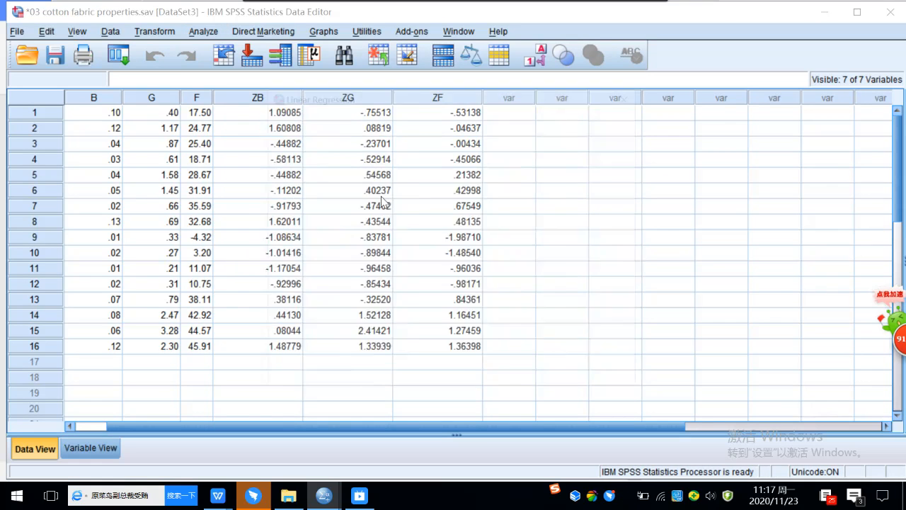
pyautogui.click(495, 135)
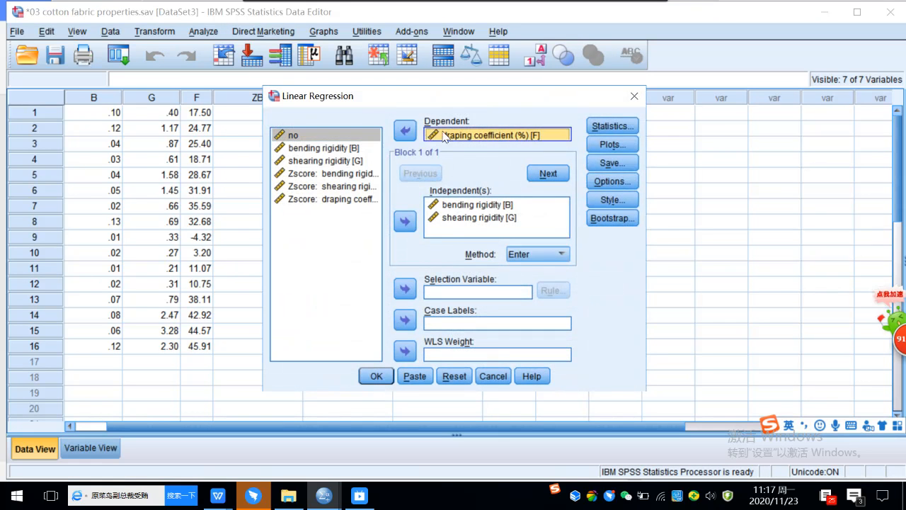
pyautogui.doubleClick(447, 135)
pyautogui.click(460, 205)
pyautogui.click(407, 222)
pyautogui.click(457, 217)
pyautogui.click(408, 226)
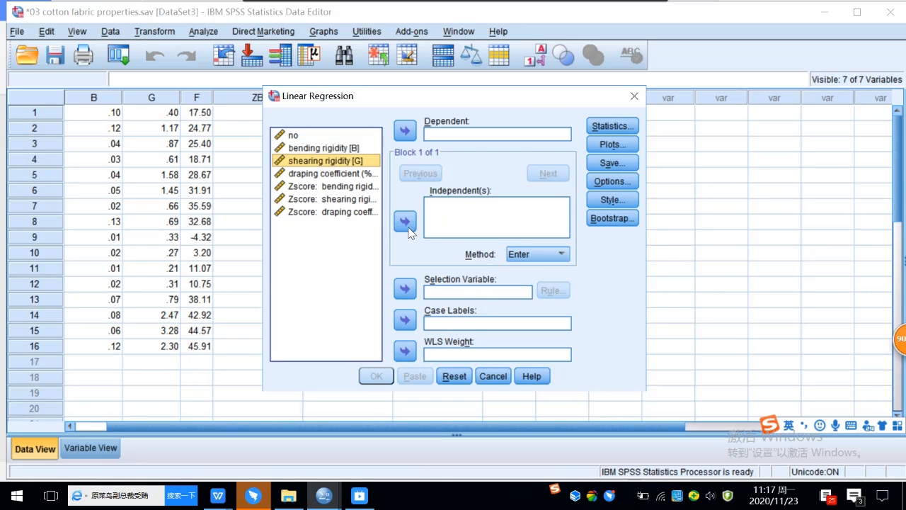
# Step: Regress Zscore draping coefficient on Zscore bending and shearing rigidity
pyautogui.click(352, 211)
pyautogui.click(407, 129)
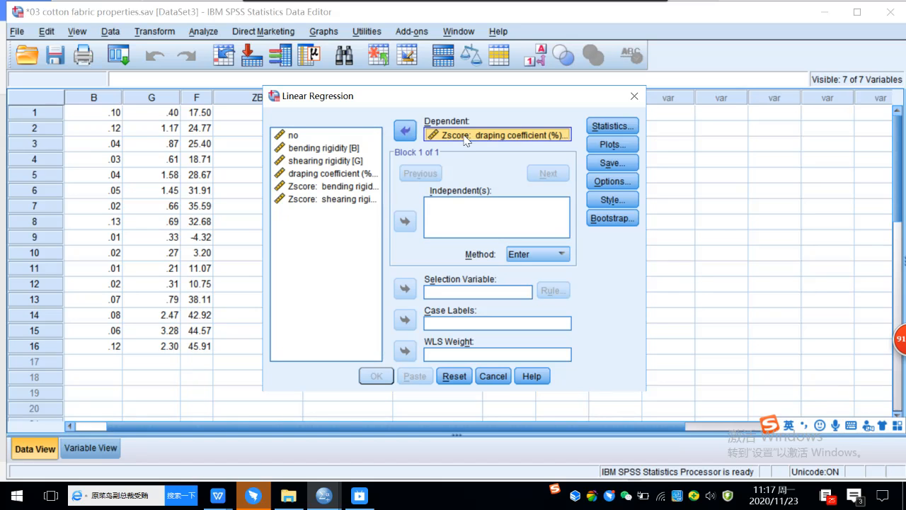
pyautogui.click(326, 186)
pyautogui.click(404, 221)
pyautogui.click(352, 201)
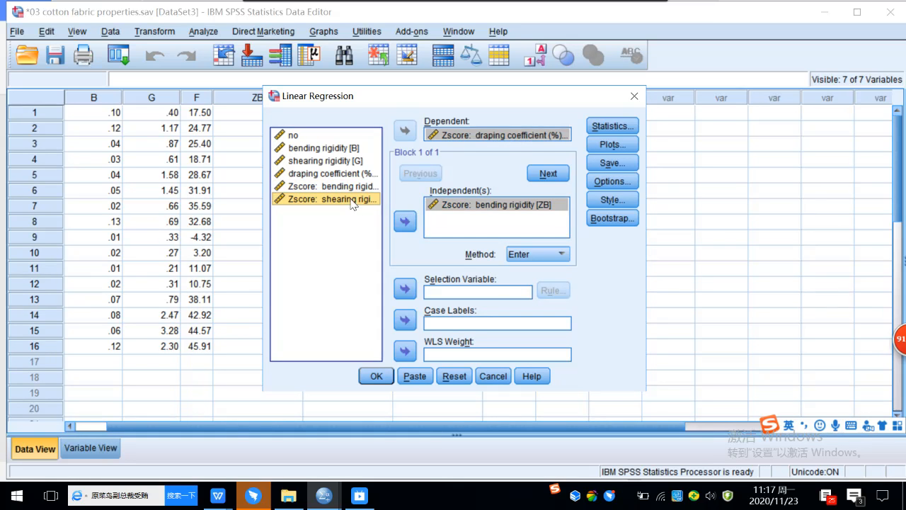
pyautogui.click(405, 221)
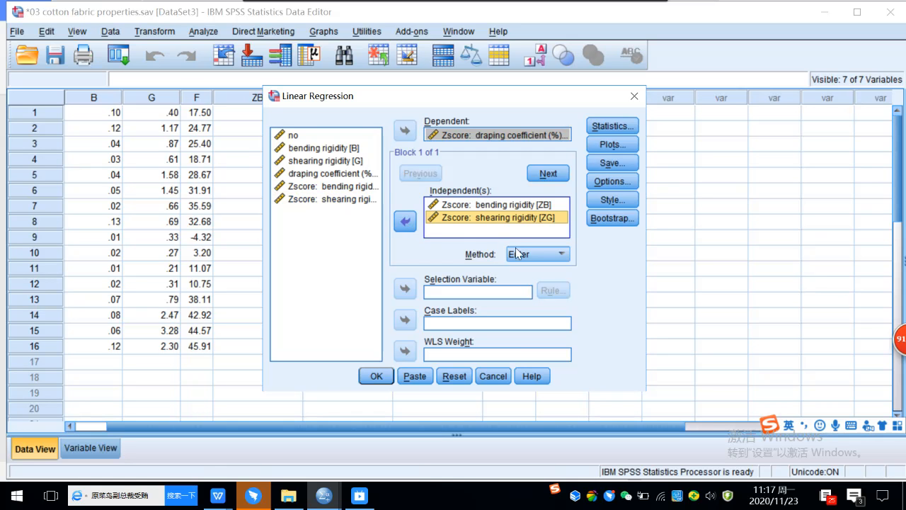
pyautogui.click(374, 377)
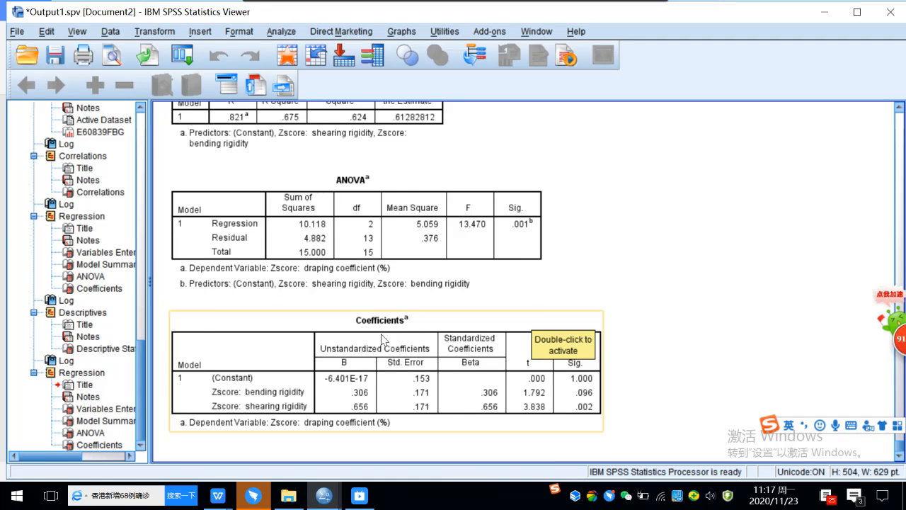
# Step: Scroll up through the regression output to review the original Coefficients table
pyautogui.scroll(15, 385, 338)
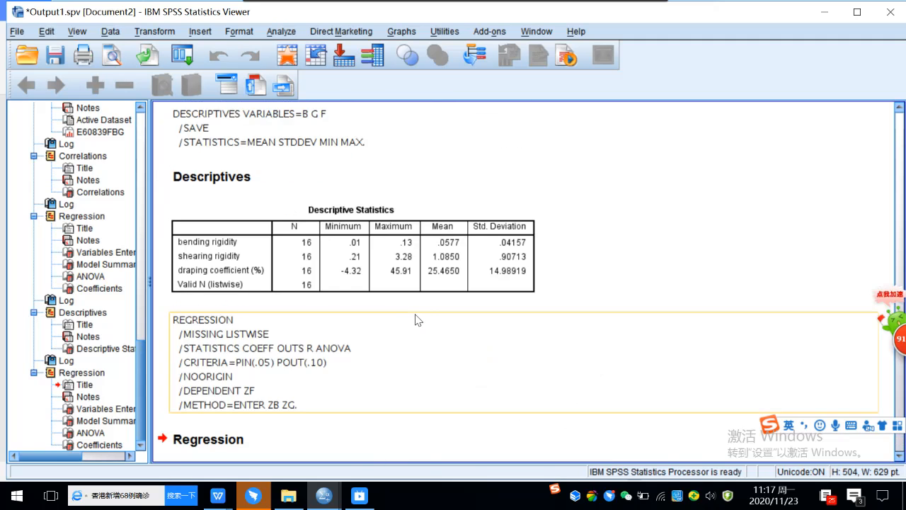
pyautogui.scroll(6, 417, 320)
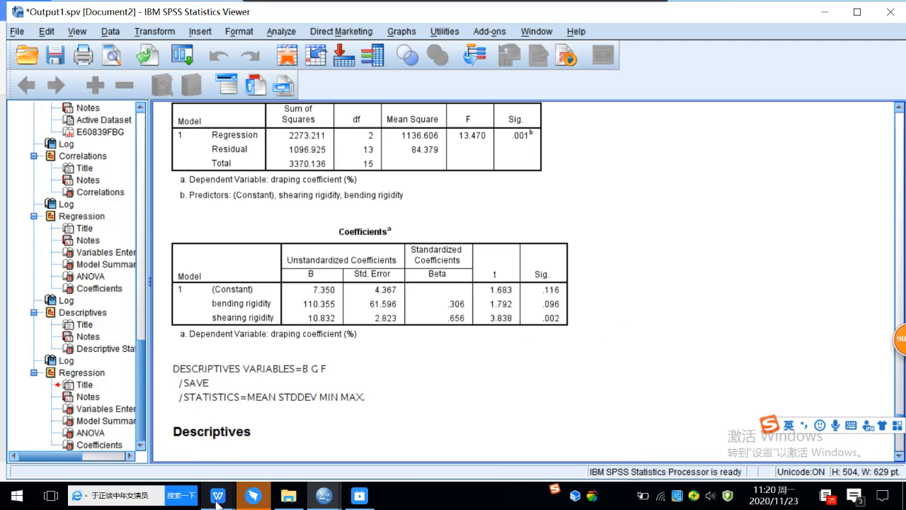
# Step: Bring up the '03 cotton fabric properties.sav' Data Editor from the taskbar previews
pyautogui.moveTo(217, 501)
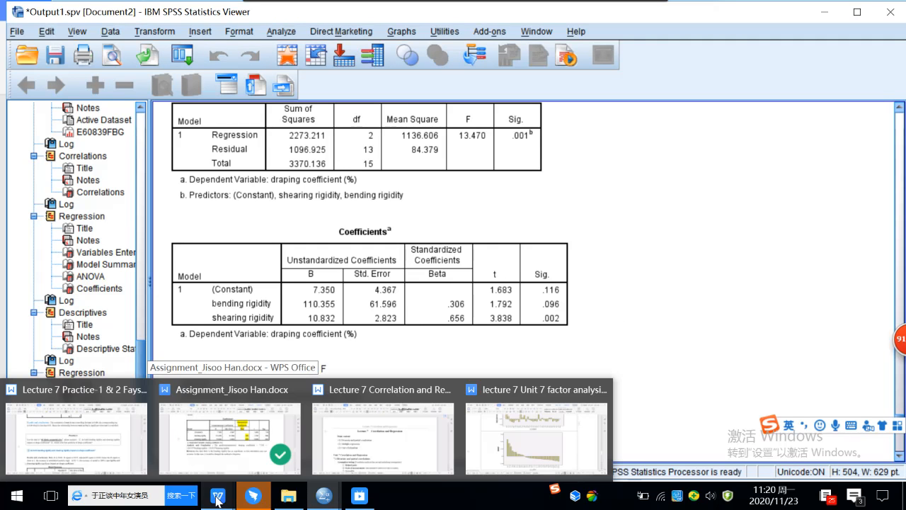
pyautogui.click(224, 433)
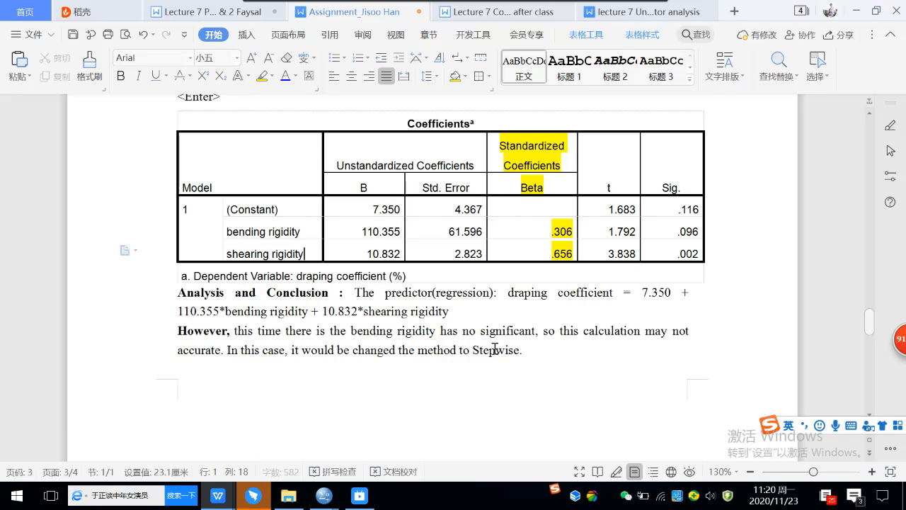
pyautogui.moveTo(324, 496)
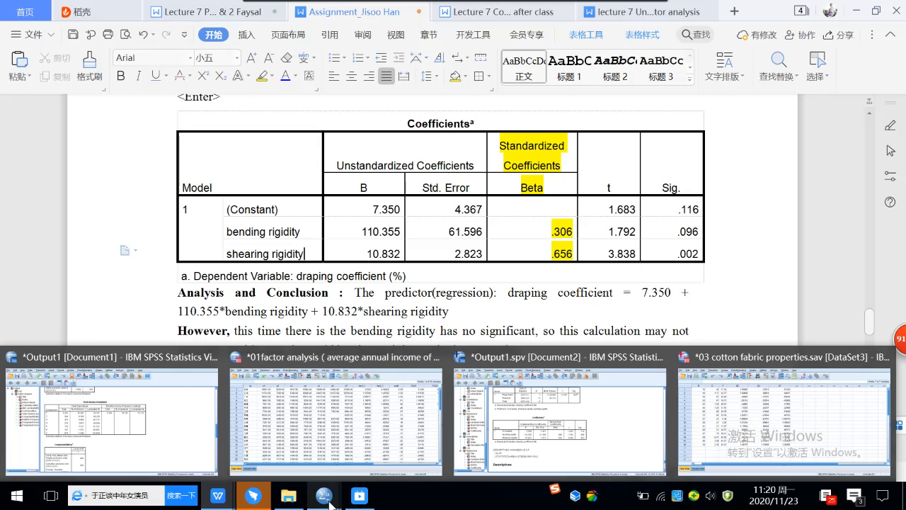
pyautogui.click(683, 428)
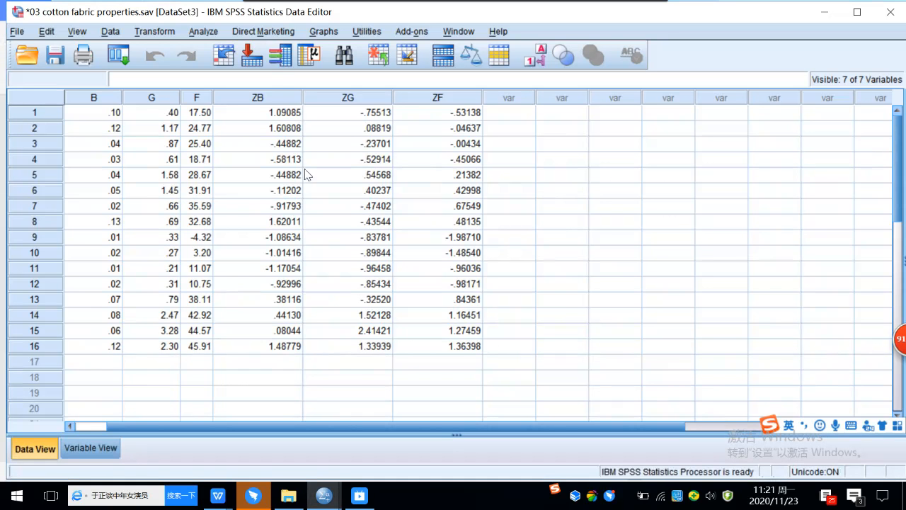
# Step: Start a Linear Regression with the entry method set to Stepwise
pyautogui.click(203, 33)
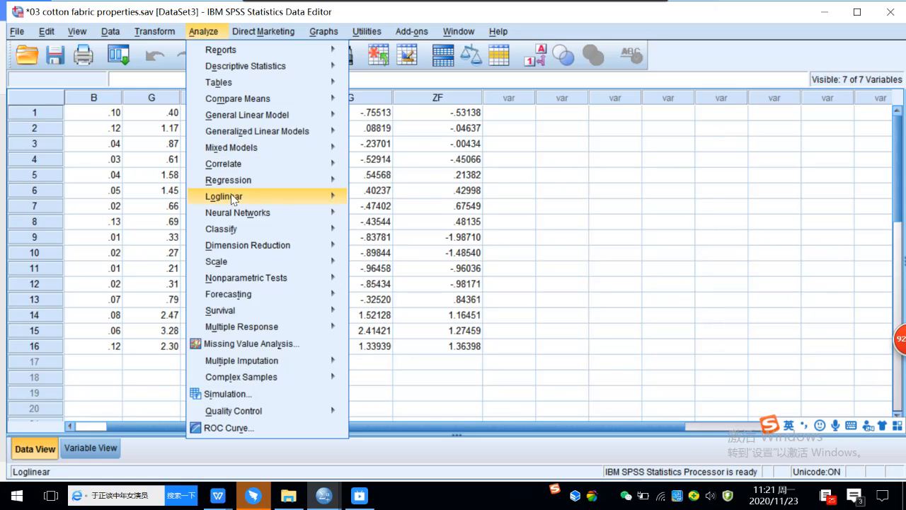
pyautogui.moveTo(237, 184)
pyautogui.click(375, 201)
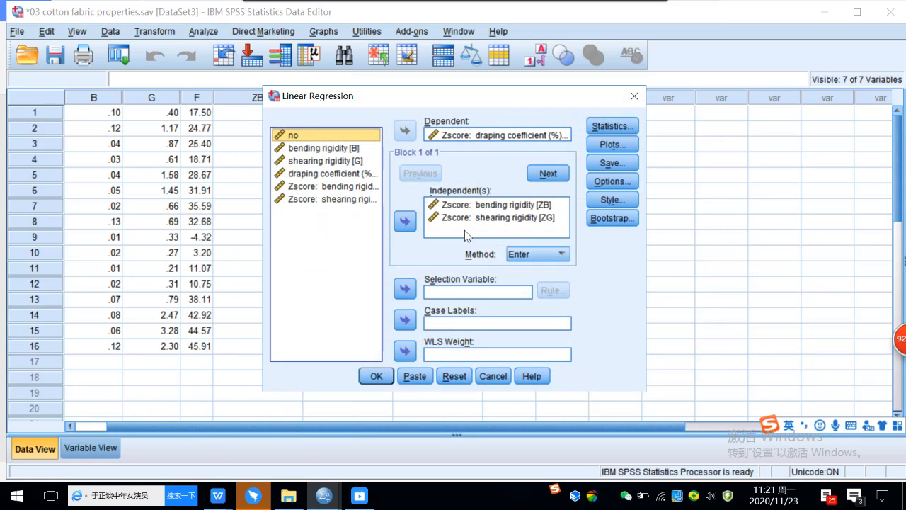
pyautogui.click(527, 253)
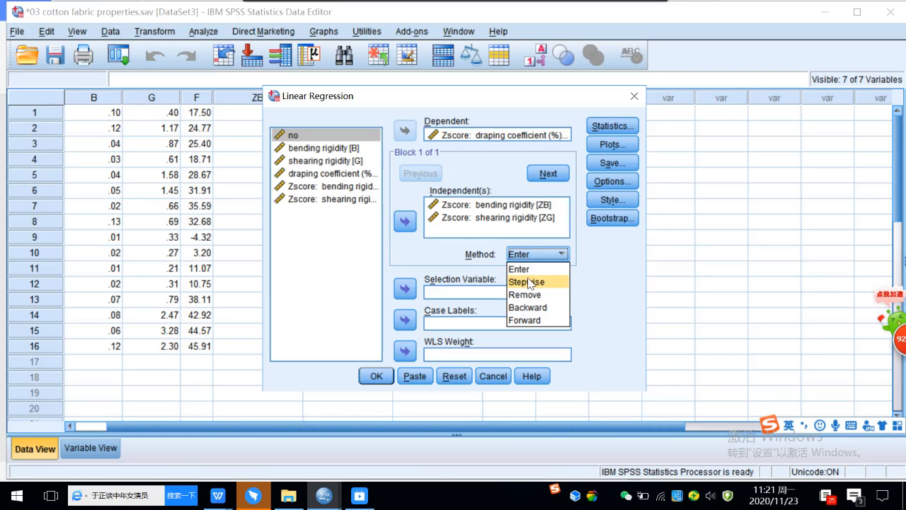
pyautogui.click(528, 282)
# Step: Swap the z-score variables for draping coefficient (%) as dependent, bending and shearing rigidity as independents
pyautogui.click(488, 206)
pyautogui.click(405, 222)
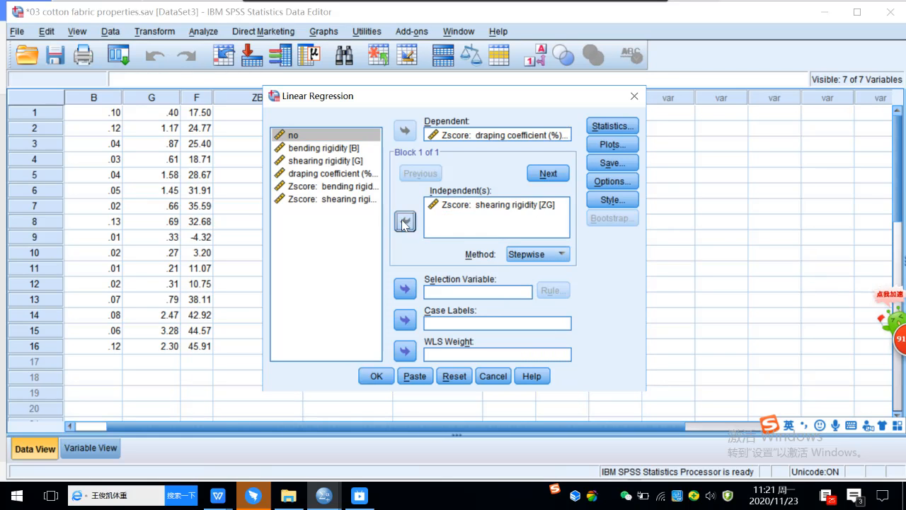
pyautogui.click(455, 212)
pyautogui.click(405, 222)
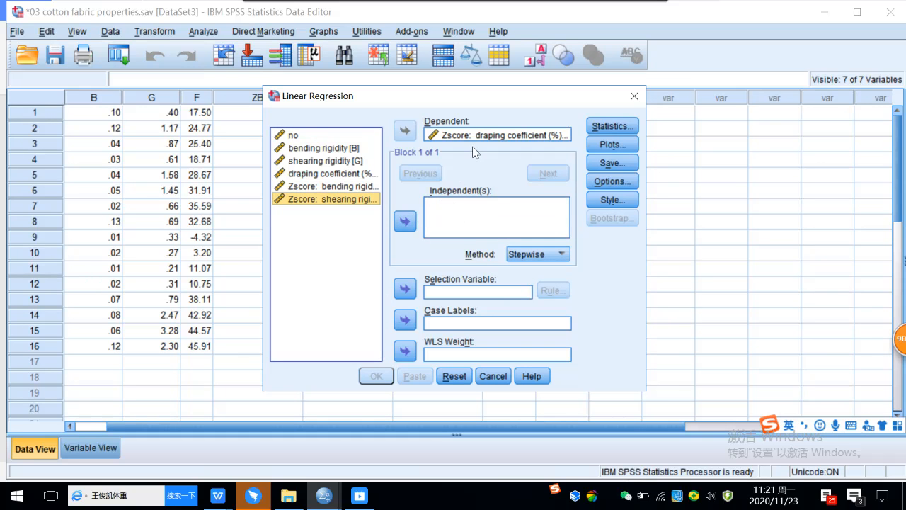
pyautogui.click(470, 136)
pyautogui.click(405, 132)
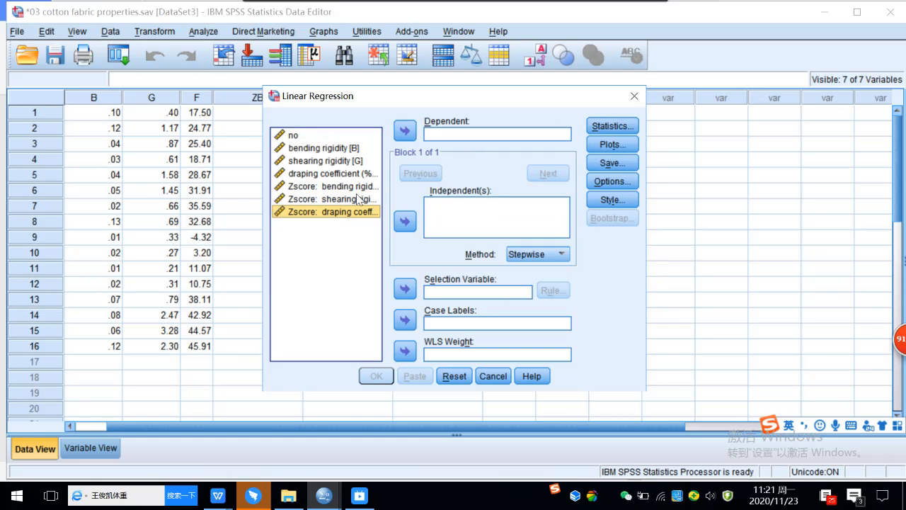
pyautogui.click(317, 174)
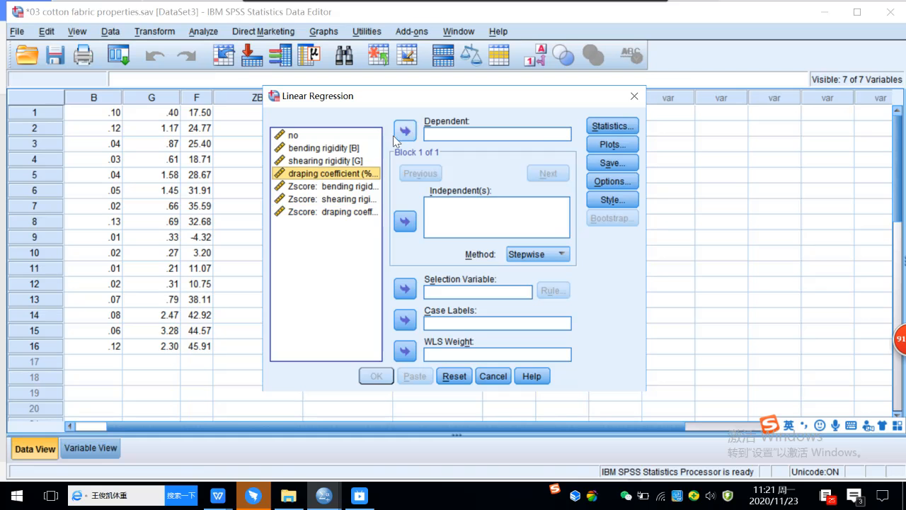
pyautogui.click(404, 131)
pyautogui.click(352, 150)
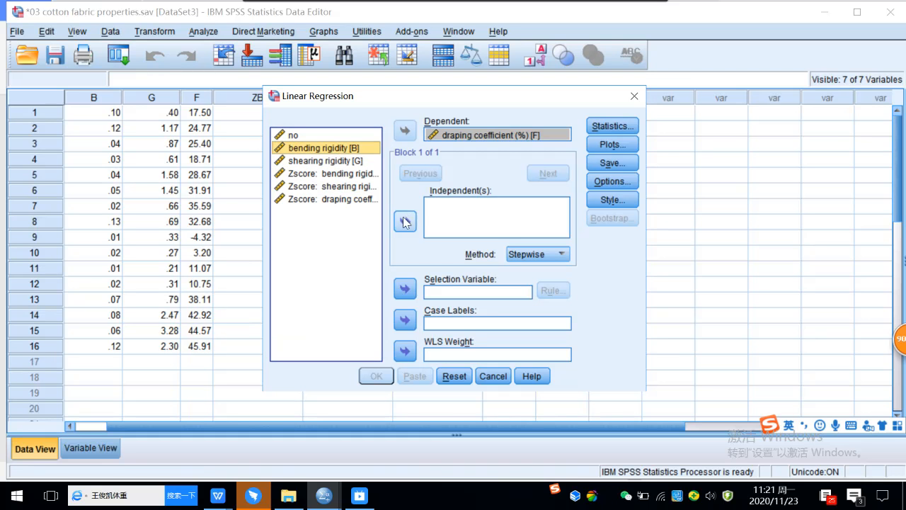
pyautogui.click(404, 221)
pyautogui.click(325, 161)
pyautogui.click(403, 220)
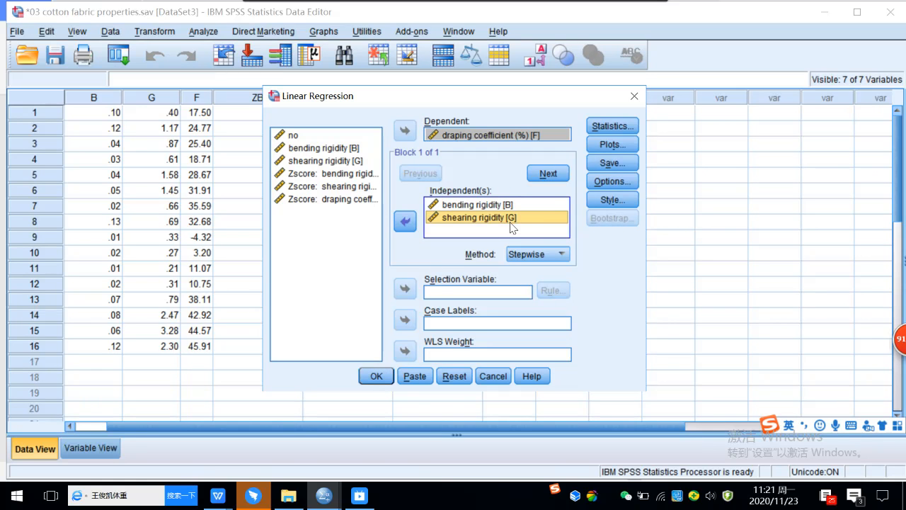
# Step: Save unstandardized predicted values and run the stepwise regression
pyautogui.click(613, 144)
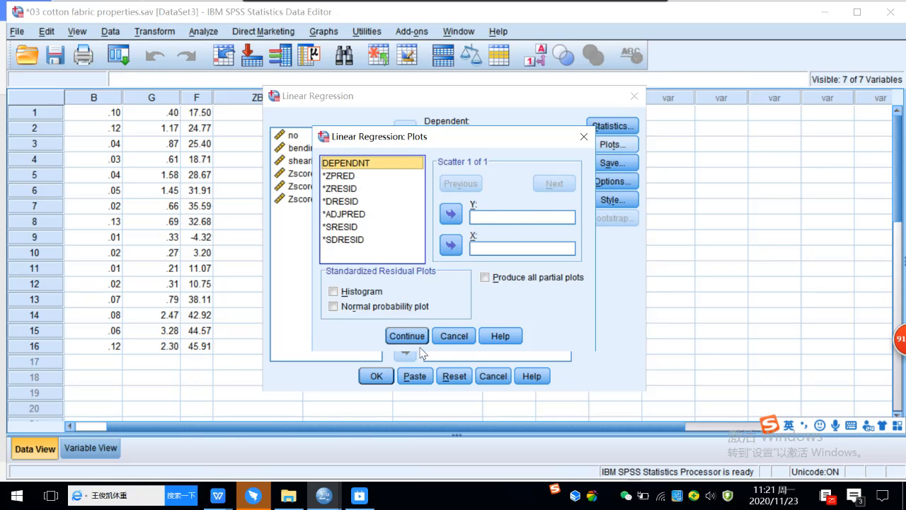
pyautogui.click(455, 336)
pyautogui.click(613, 163)
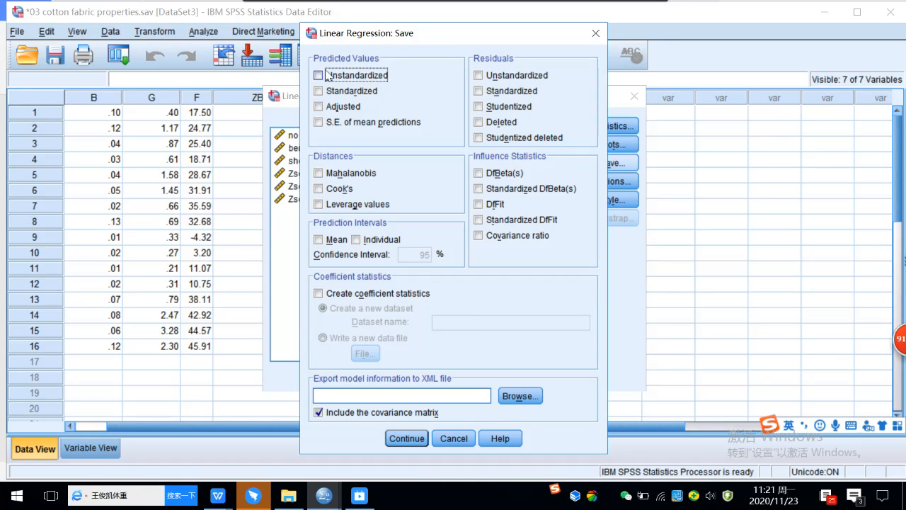
pyautogui.click(320, 76)
pyautogui.click(397, 440)
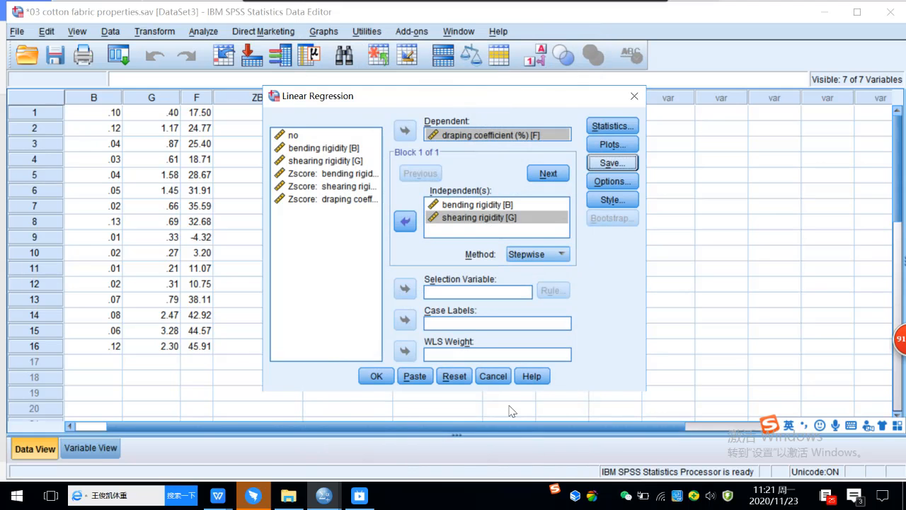
pyautogui.click(376, 376)
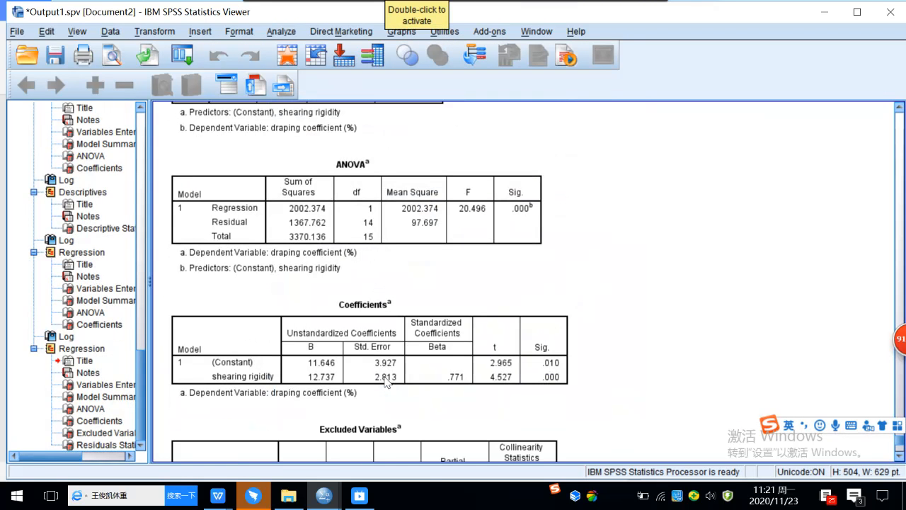
# Step: Screenshot the stepwise regression's ANOVA table (F = 20.496, Sig. .000)
pyautogui.scroll(-2, 552, 267)
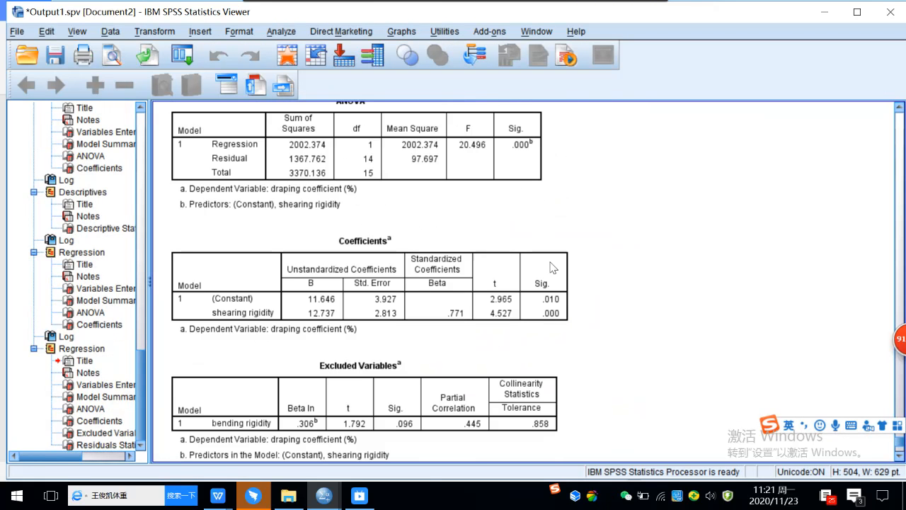
pyautogui.scroll(2, 553, 268)
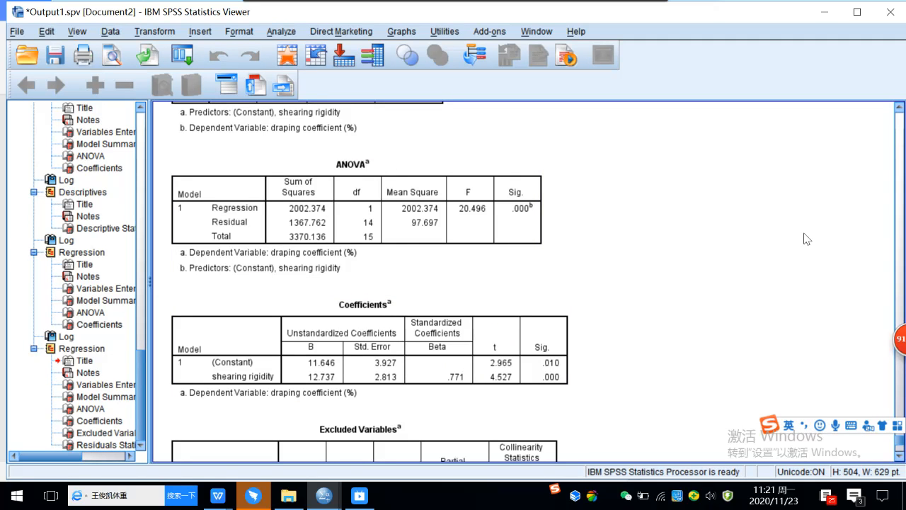
pyautogui.click(905, 239)
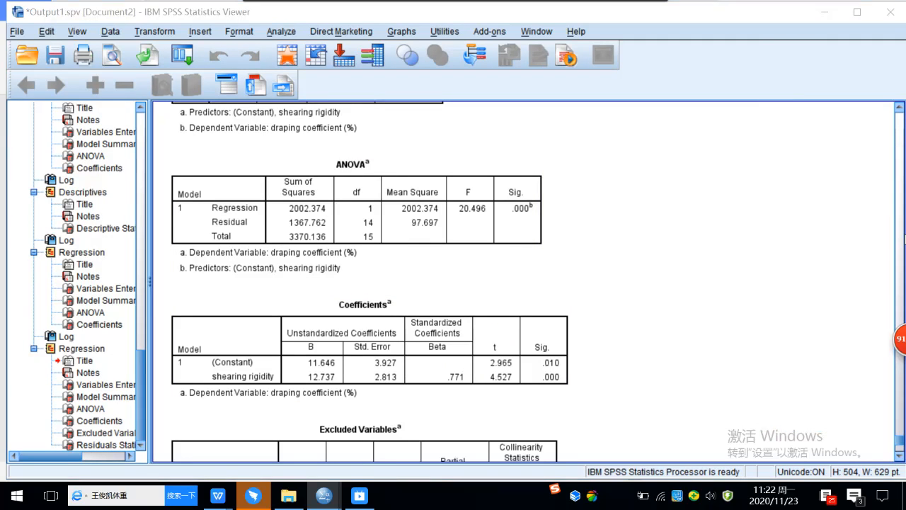
pyautogui.moveTo(173, 154); pyautogui.dragTo(551, 277)
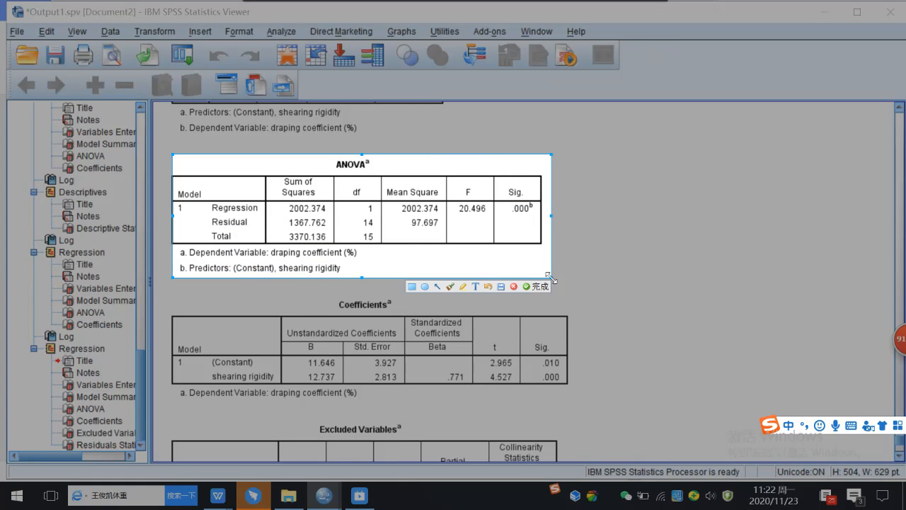
pyautogui.click(539, 286)
pyautogui.click(350, 322)
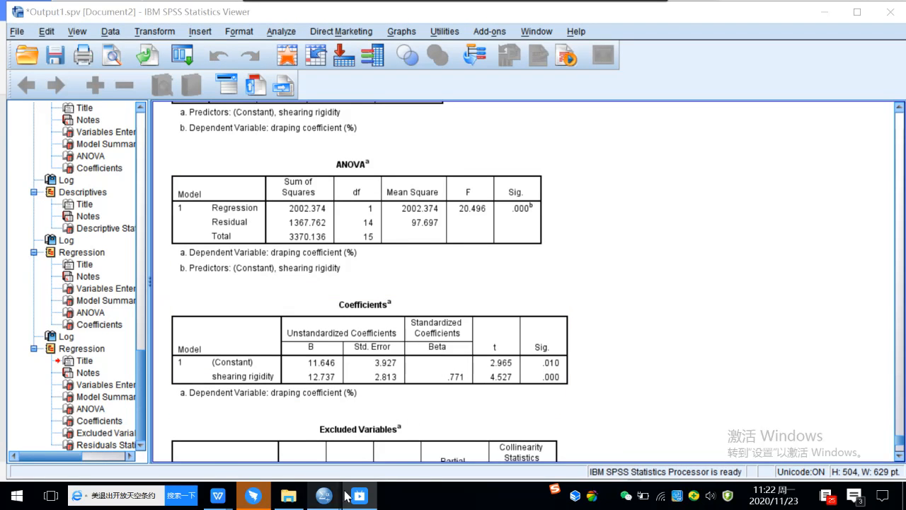
# Step: Paste the captured ANOVA table on a new line after the <Stepwise> label
pyautogui.moveTo(232, 500)
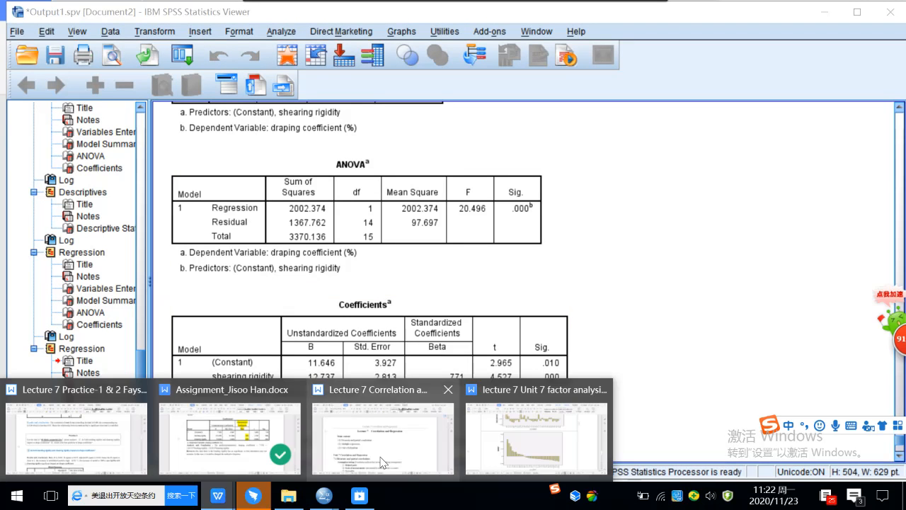
pyautogui.click(232, 439)
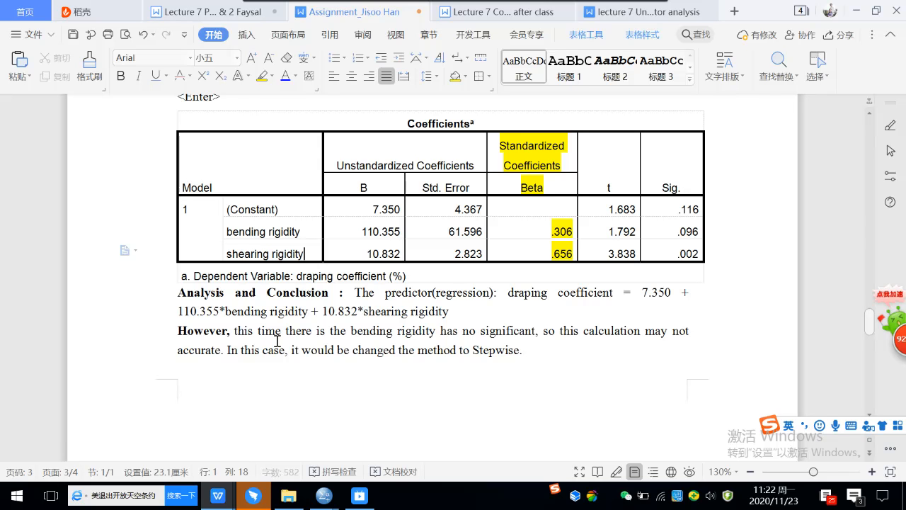
pyautogui.scroll(-5, 332, 275)
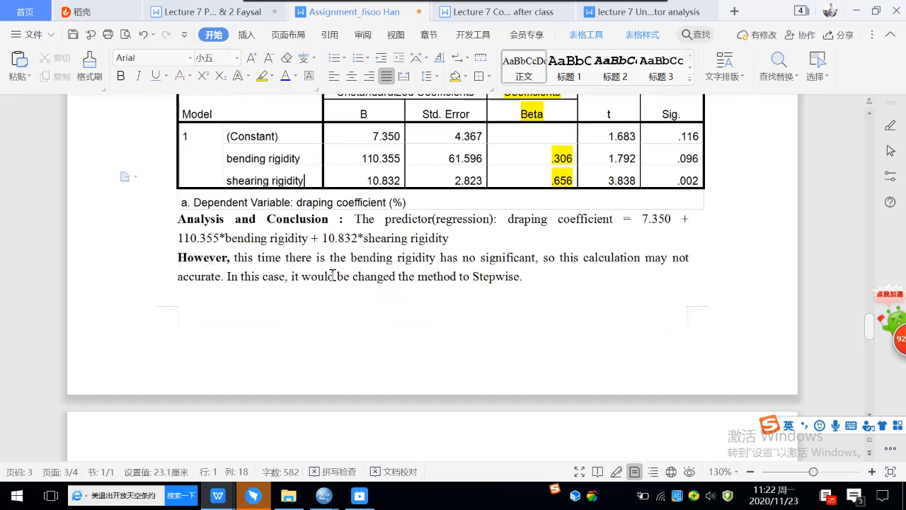
pyautogui.scroll(-4, 332, 275)
pyautogui.click(283, 252)
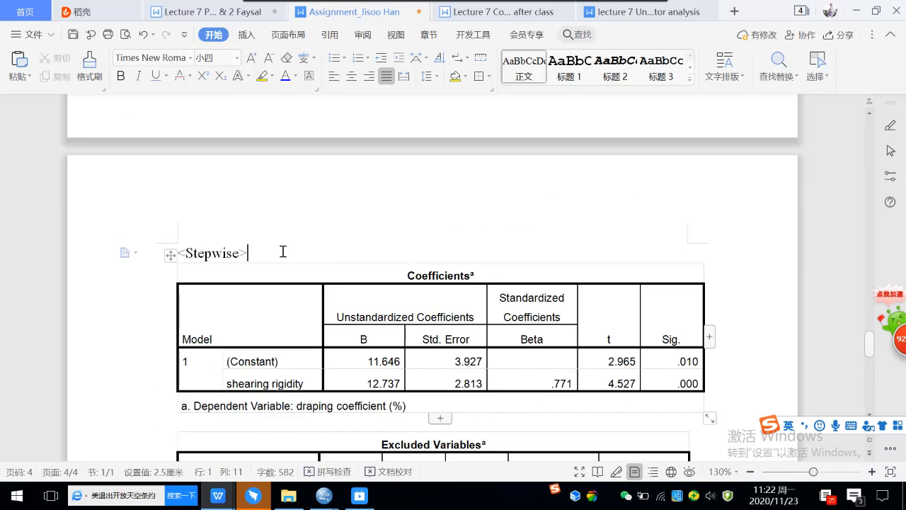
pyautogui.press('Return')
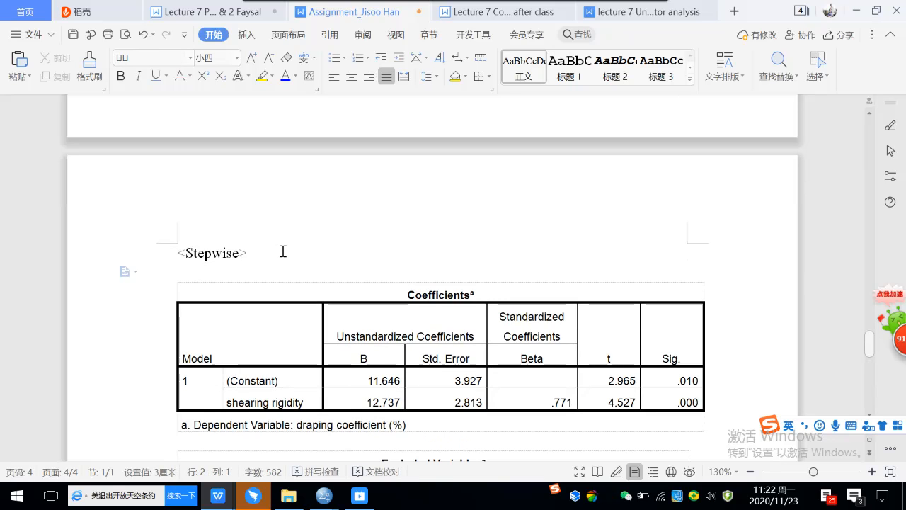
pyautogui.hotkey('ctrl', 'v')
pyautogui.click(337, 318)
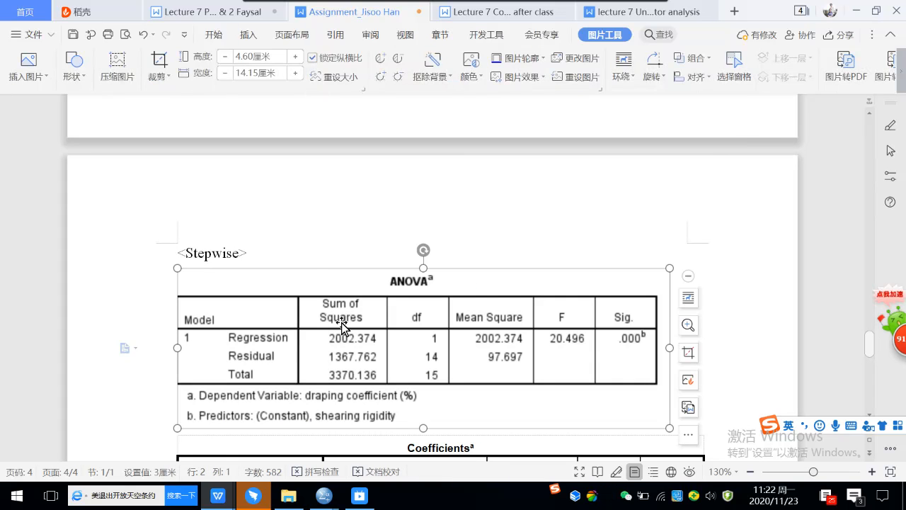
pyautogui.click(302, 256)
# Step: Review the conclusion, draping coefficient = 11.646 + 12.737*shearing rigidity, and save the assignment
pyautogui.scroll(-1, 418, 283)
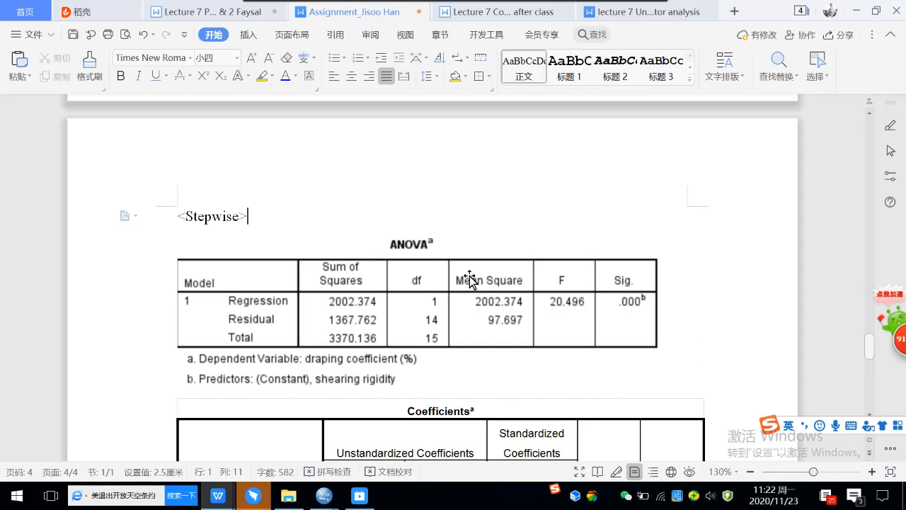
pyautogui.scroll(-2, 587, 296)
pyautogui.scroll(-3, 572, 255)
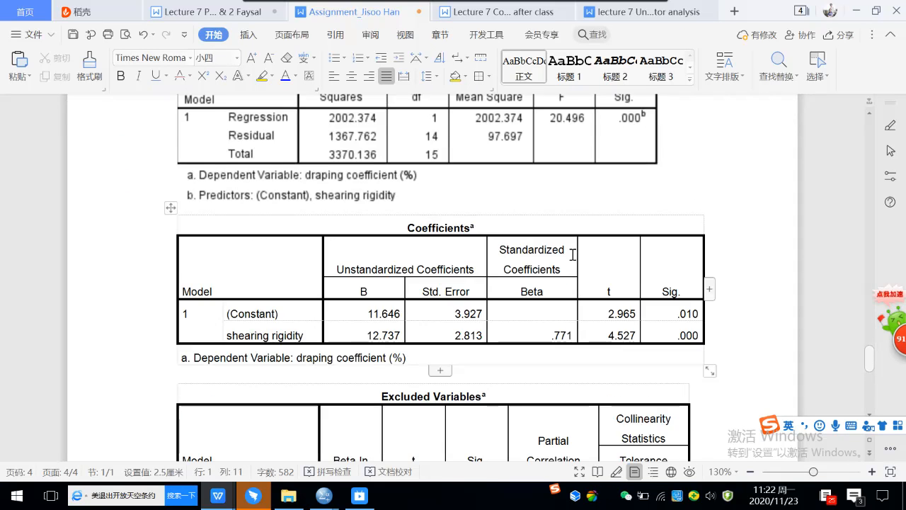
pyautogui.scroll(-2, 514, 216)
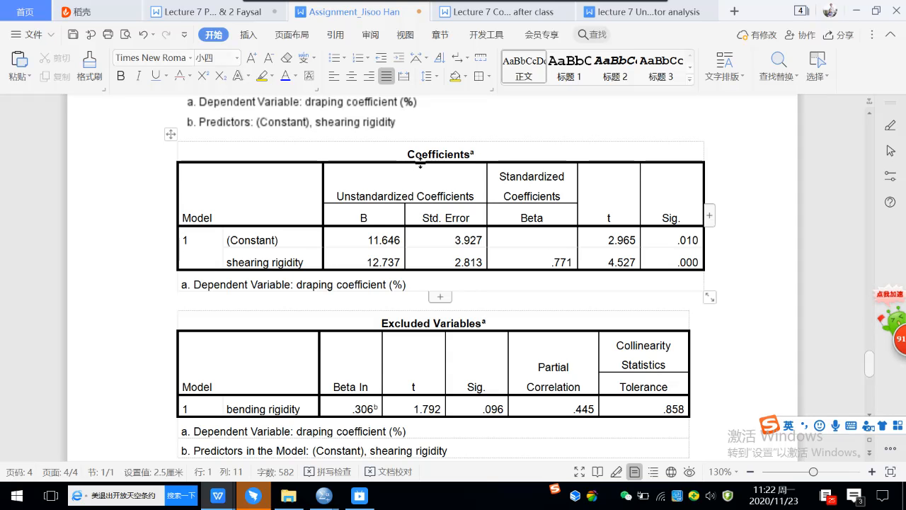
pyautogui.scroll(-2, 552, 369)
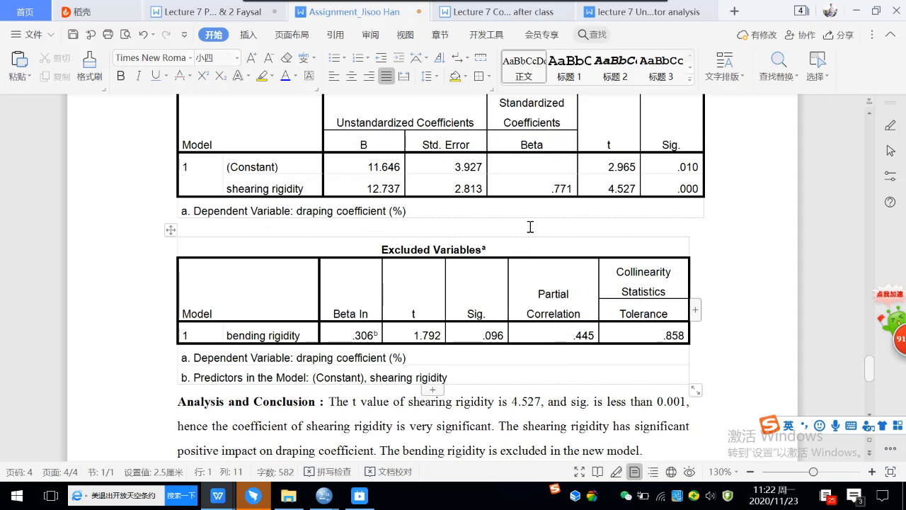
pyautogui.scroll(1, 530, 227)
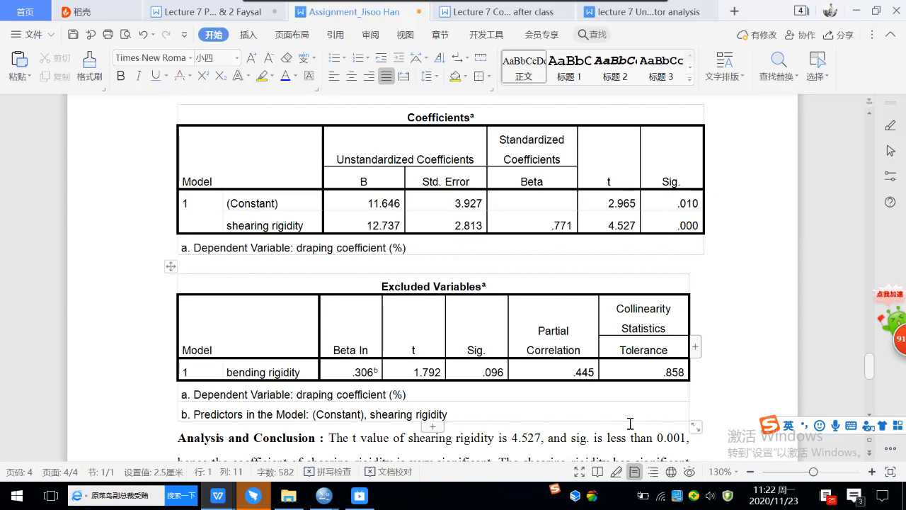
pyautogui.scroll(-2, 629, 429)
pyautogui.scroll(-1, 611, 373)
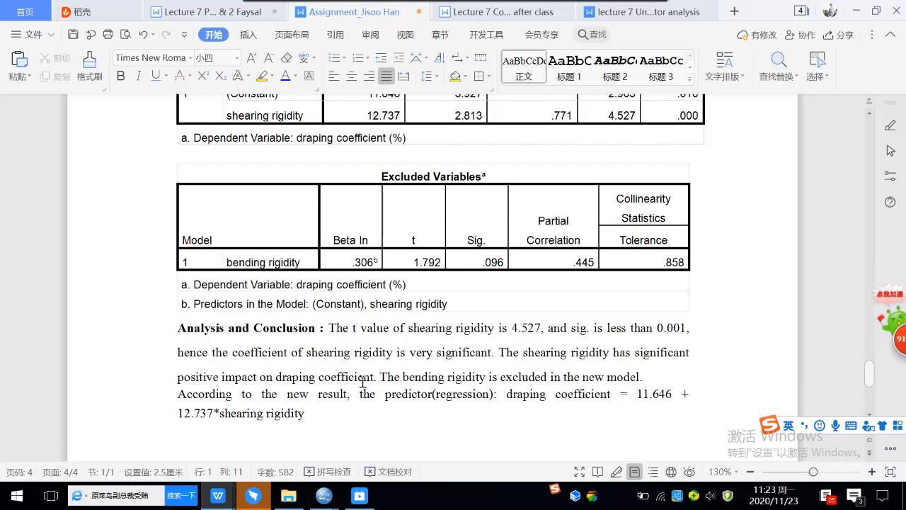
pyautogui.scroll(-1, 363, 382)
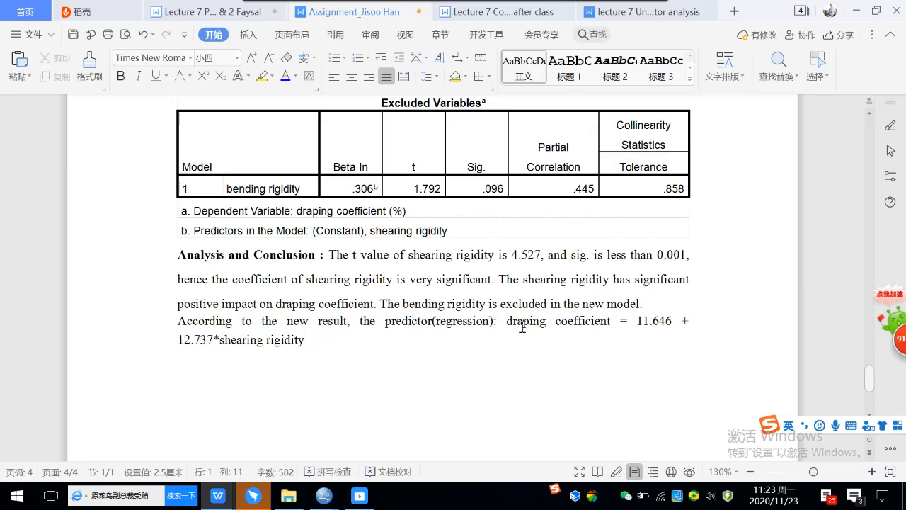
pyautogui.click(493, 324)
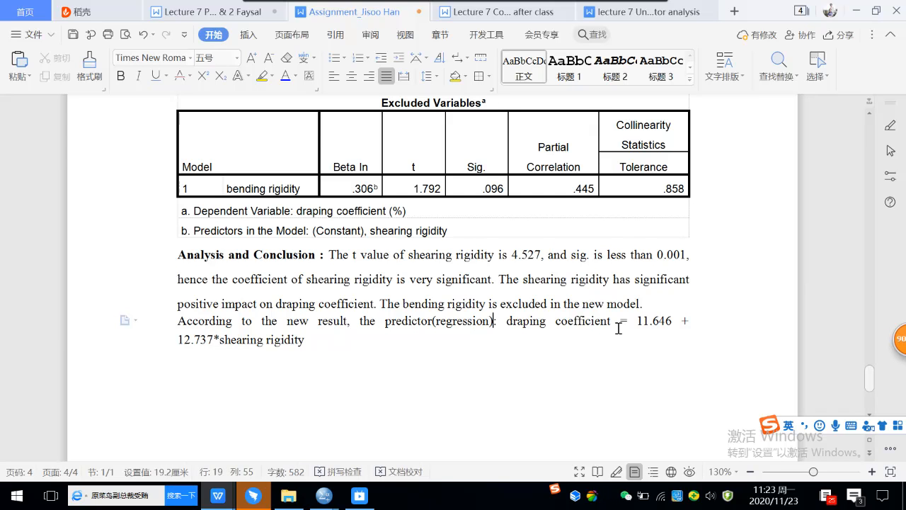
pyautogui.scroll(2, 666, 327)
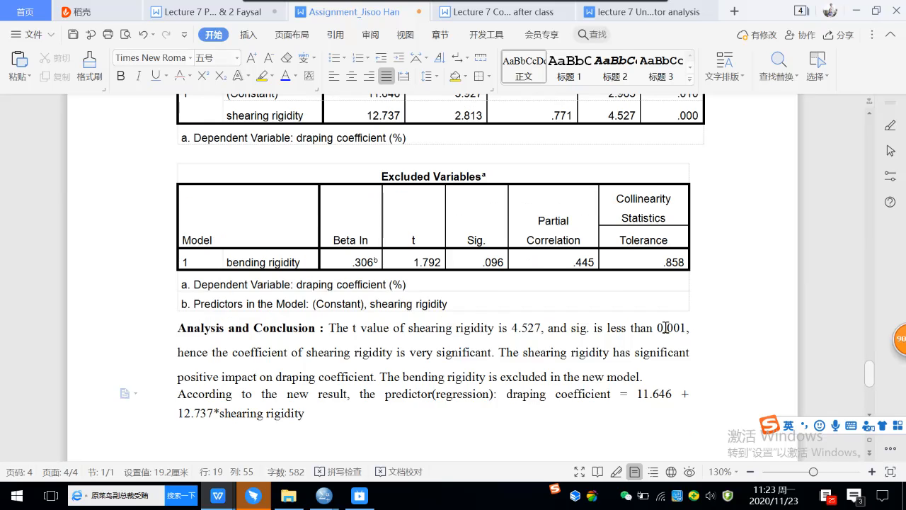
pyautogui.scroll(1, 665, 327)
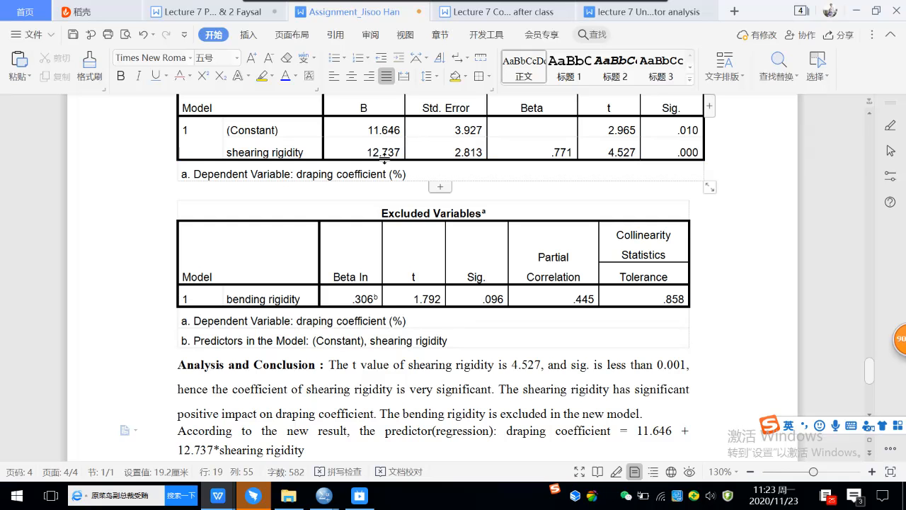
pyautogui.scroll(-2, 496, 246)
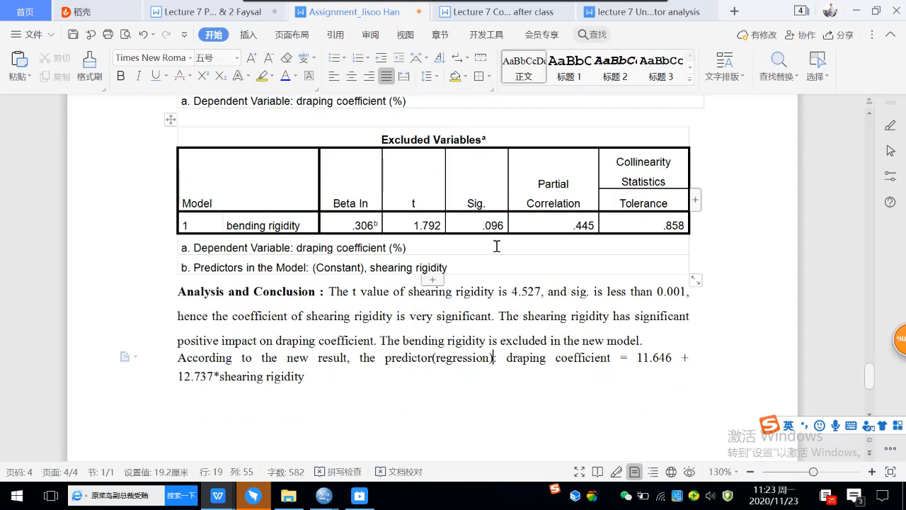
pyautogui.click(311, 378)
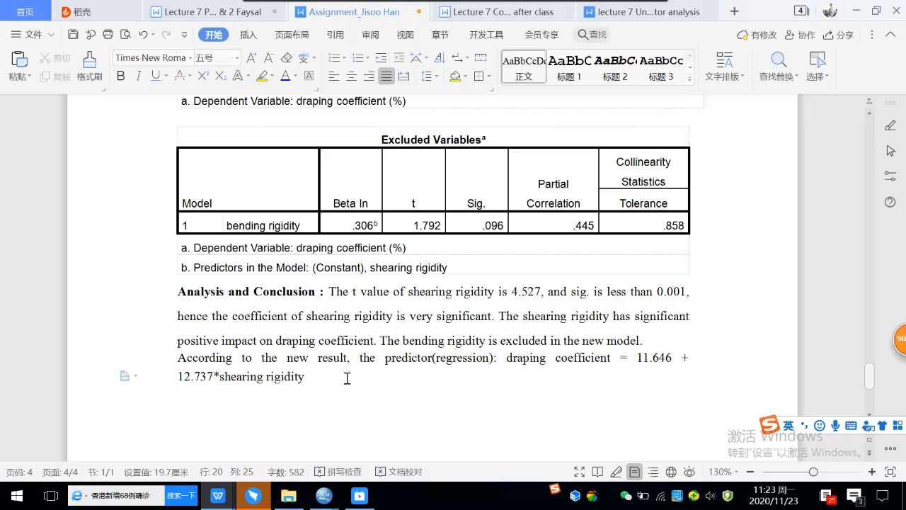
pyautogui.scroll(-2, 347, 378)
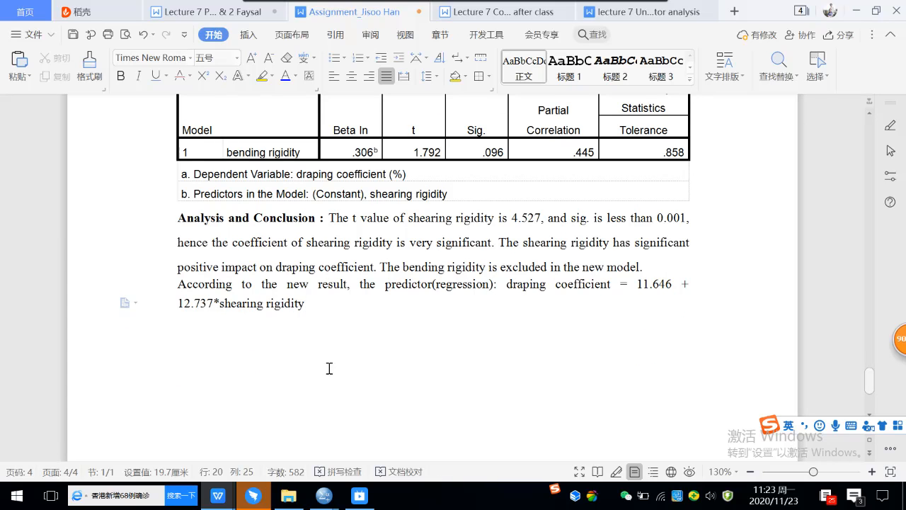
pyautogui.click(73, 35)
# Step: Switch to the first SPSS output window
pyautogui.scroll(2, 395, 267)
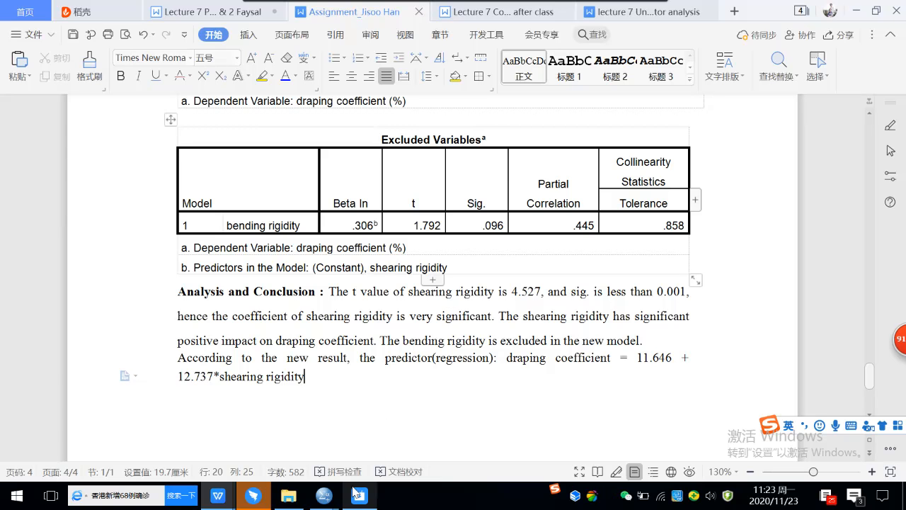
pyautogui.moveTo(330, 501)
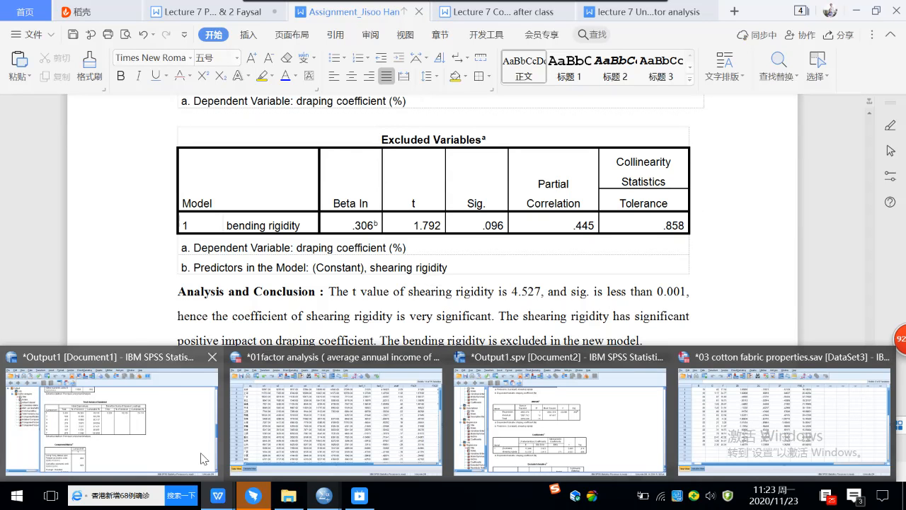
pyautogui.click(202, 457)
# Step: Bring Output1.spv forward and review its Model Summary table
pyautogui.scroll(14, 418, 291)
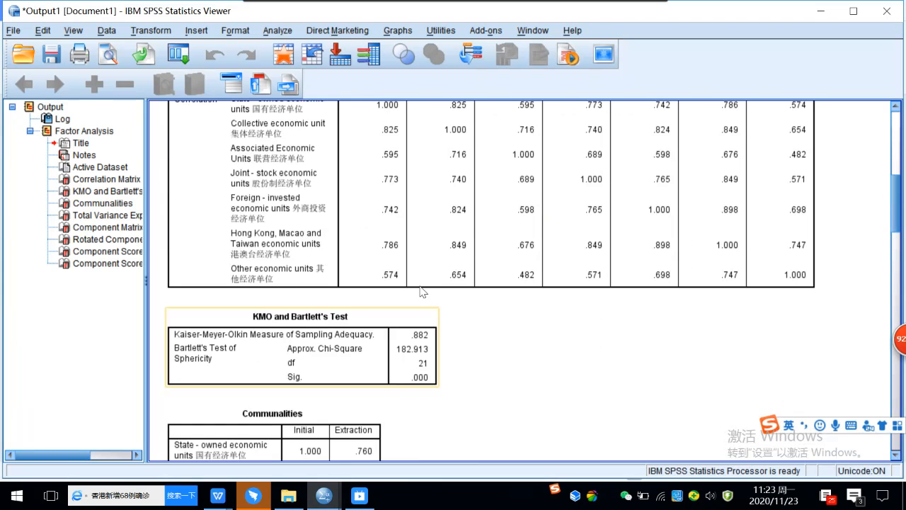
pyautogui.moveTo(324, 497)
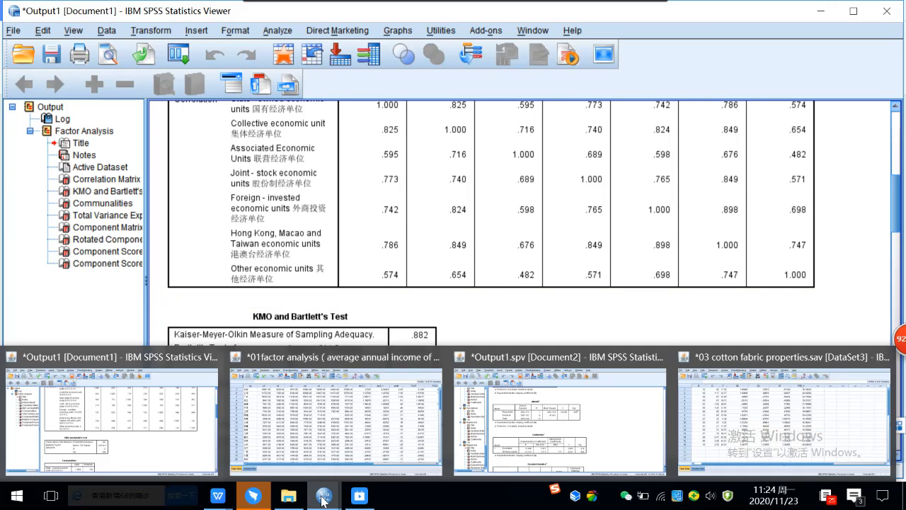
pyautogui.click(629, 447)
pyautogui.scroll(8, 486, 297)
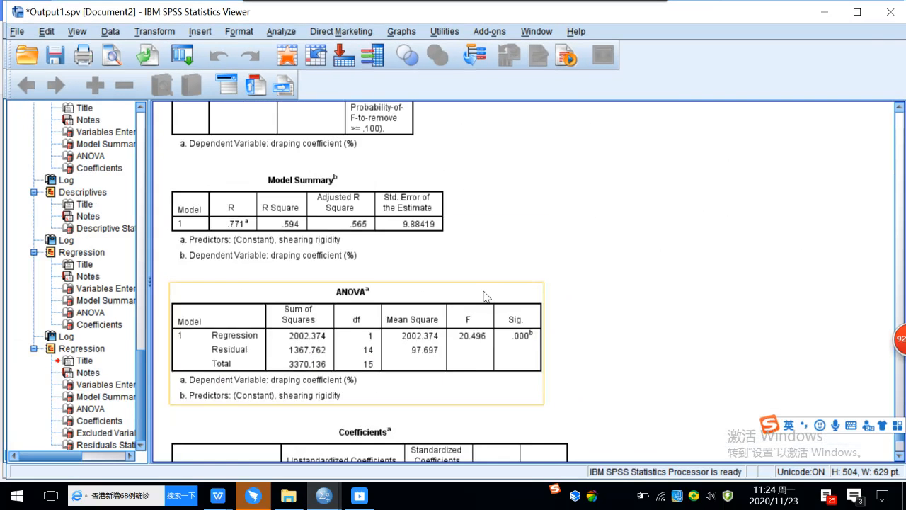
pyautogui.scroll(-4, 485, 297)
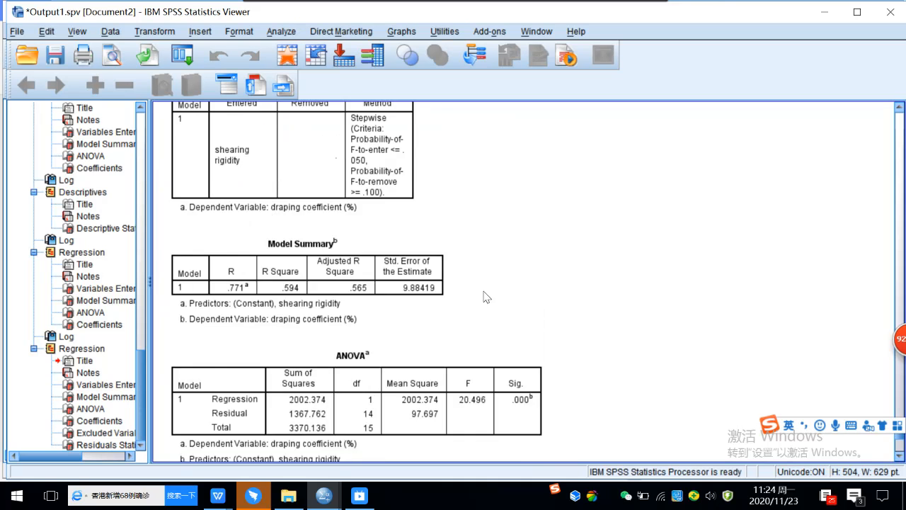
pyautogui.scroll(-4, 485, 298)
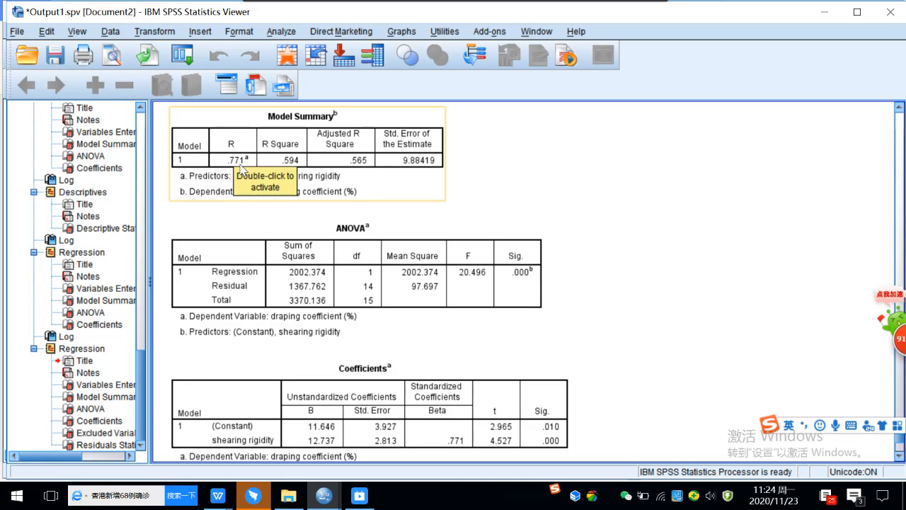
pyautogui.click(297, 202)
pyautogui.click(511, 382)
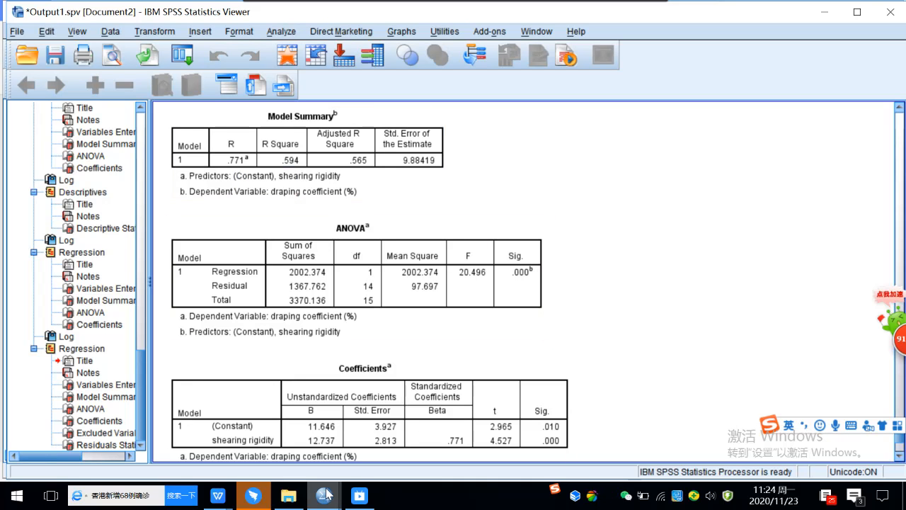
# Step: Check the Coefficients table, then return to the cotton fabric data with PRE_1
pyautogui.moveTo(326, 493)
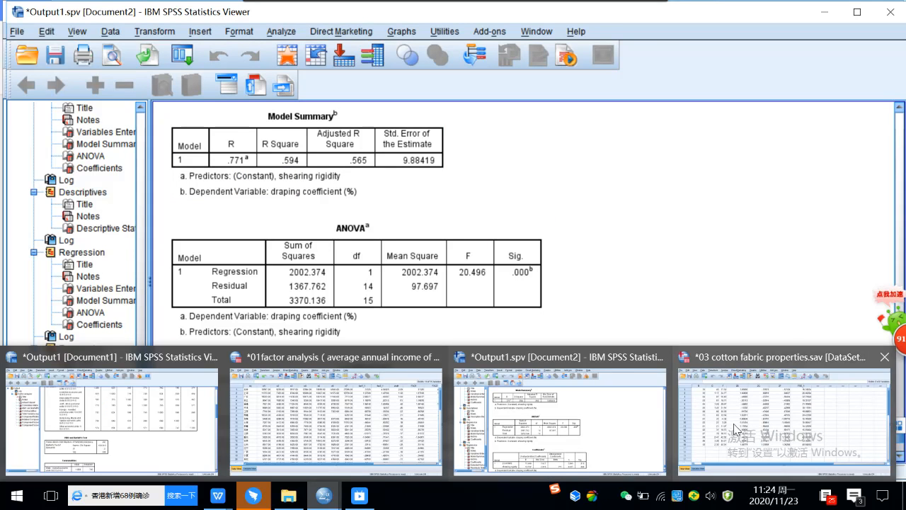
pyautogui.click(736, 421)
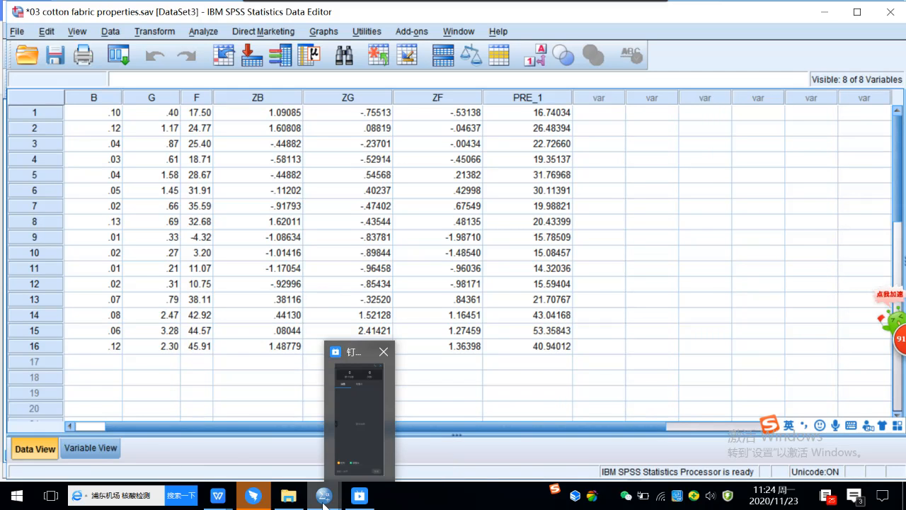
pyautogui.moveTo(324, 499)
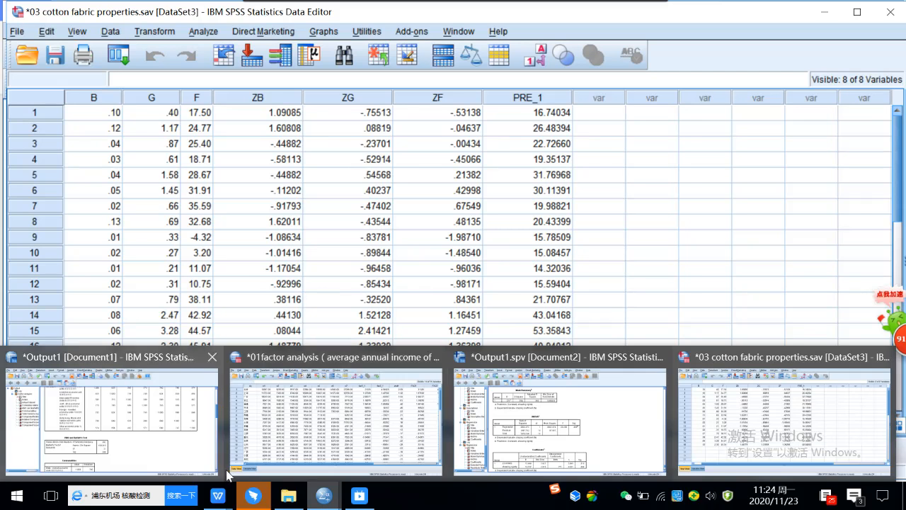
pyautogui.click(623, 434)
pyautogui.scroll(-3, 592, 427)
pyautogui.click(483, 332)
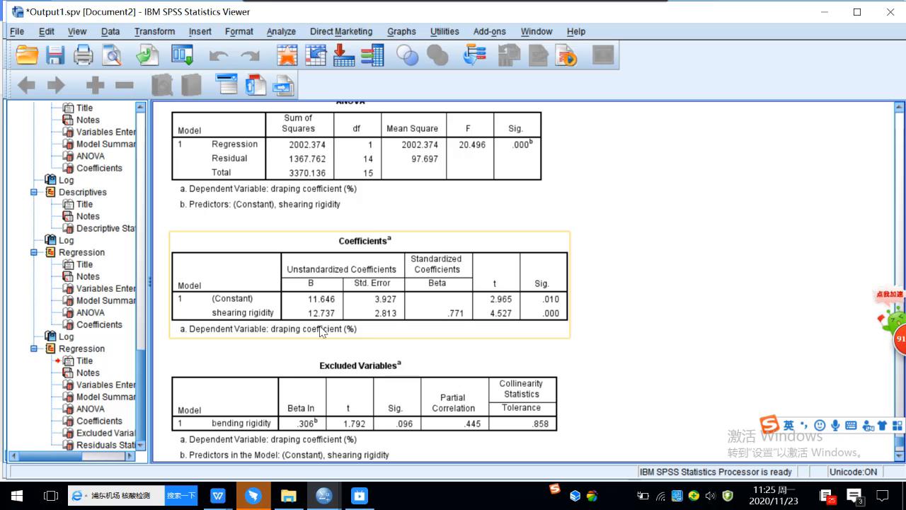
pyautogui.moveTo(340, 492)
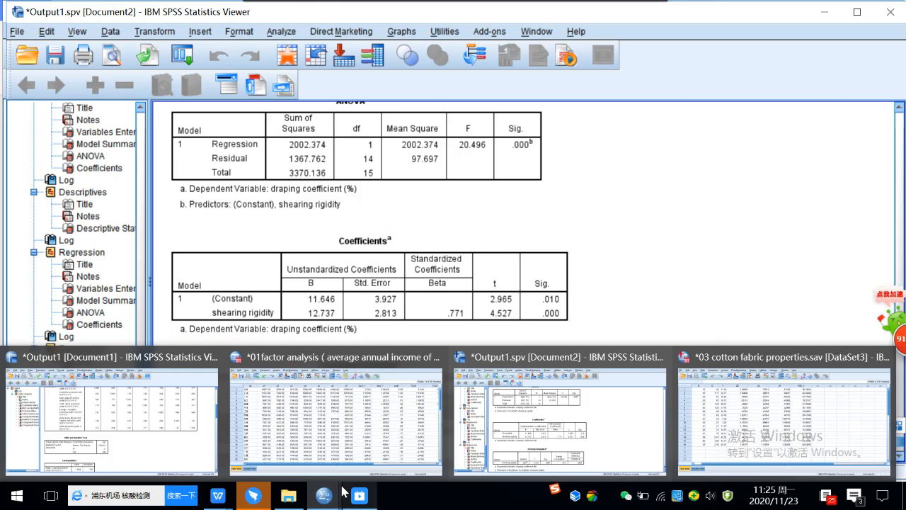
pyautogui.click(746, 417)
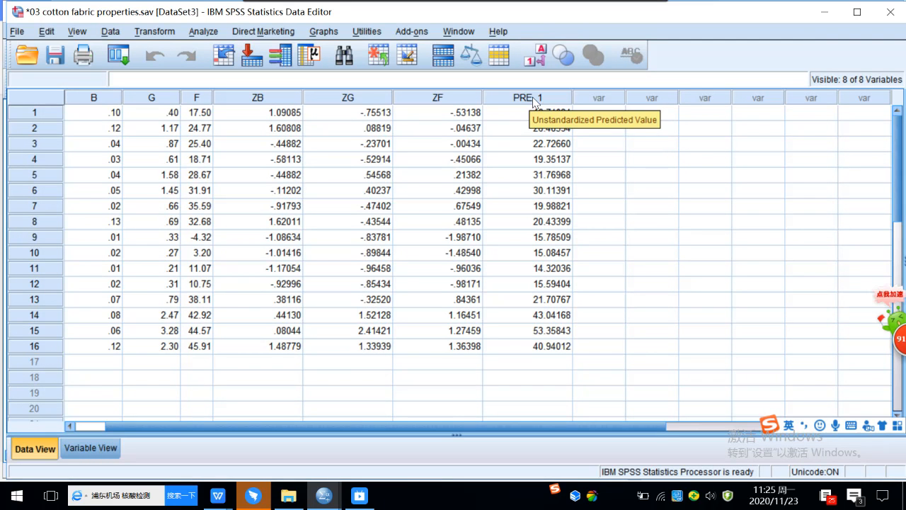
# Step: Create a new variable named Pre_F in row 9 of the Variable View
pyautogui.click(113, 450)
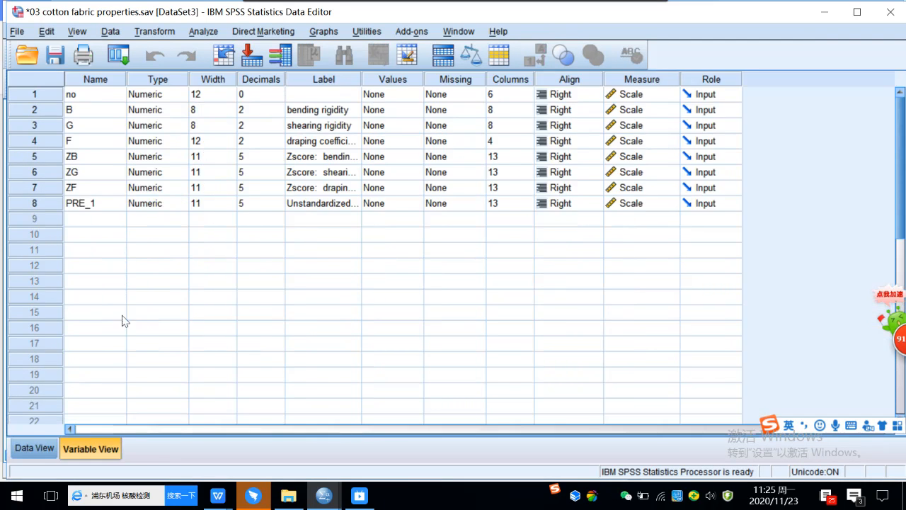
pyautogui.click(107, 221)
pyautogui.click(107, 220)
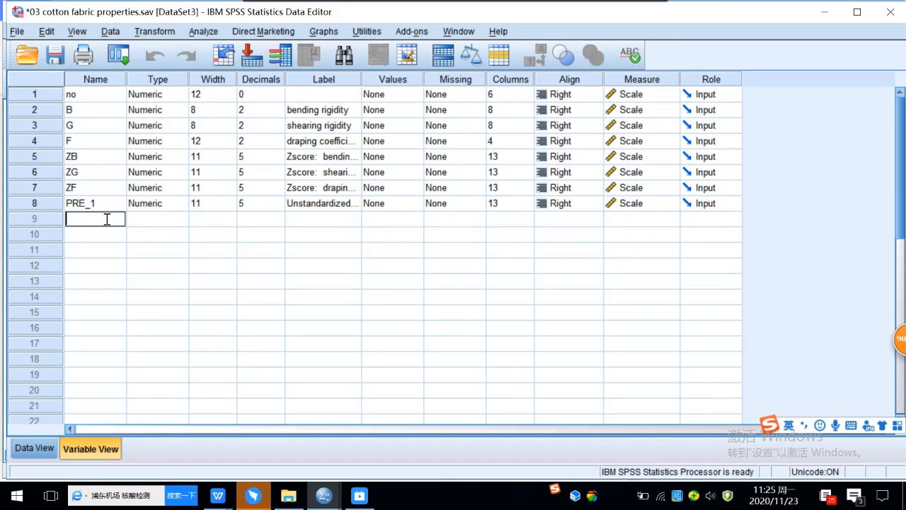
pyautogui.write('P')
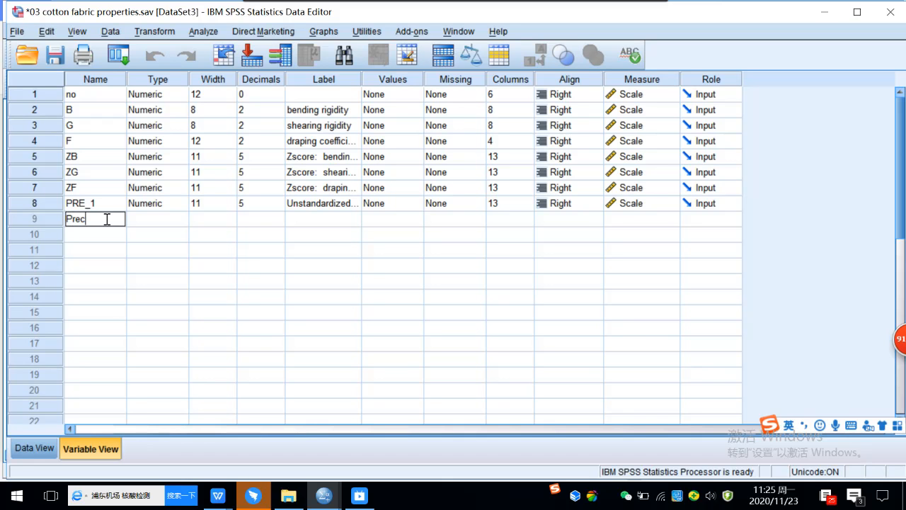
pyautogui.write('re_F')
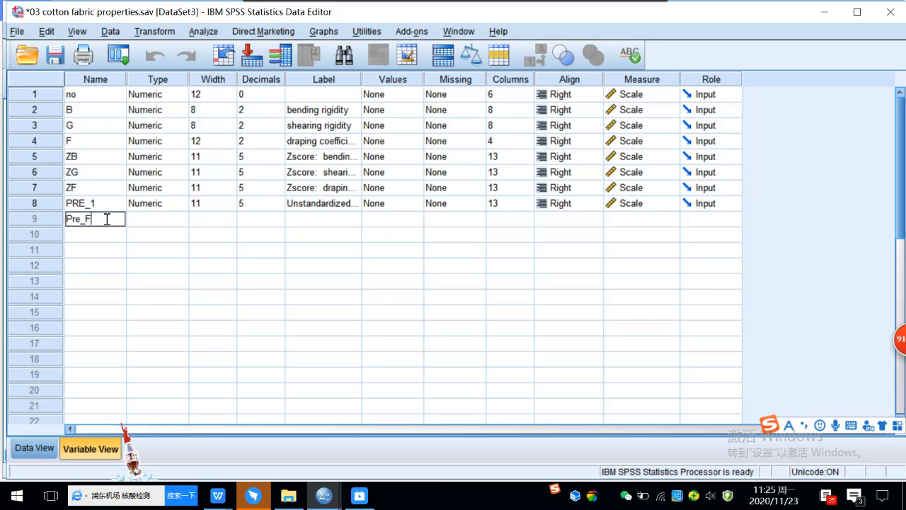
pyautogui.click(105, 234)
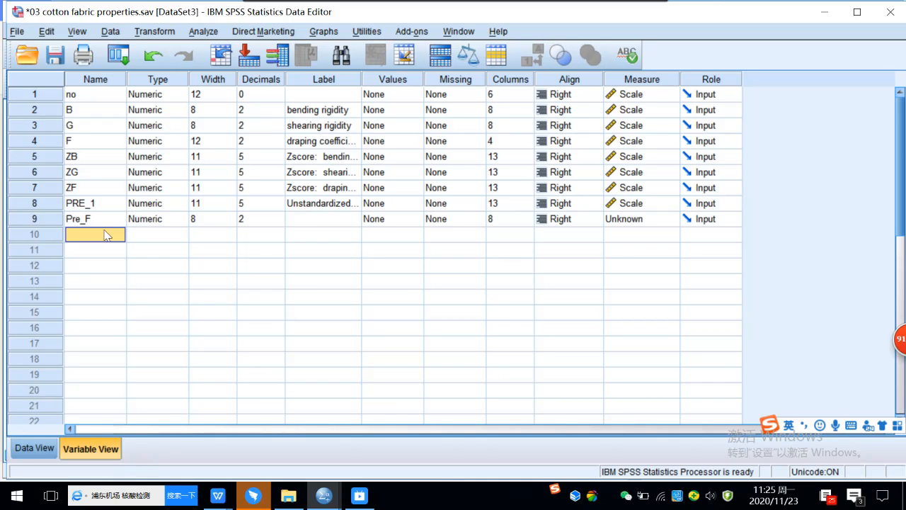
# Step: Copy the Pre_F variable name
pyautogui.click(99, 219)
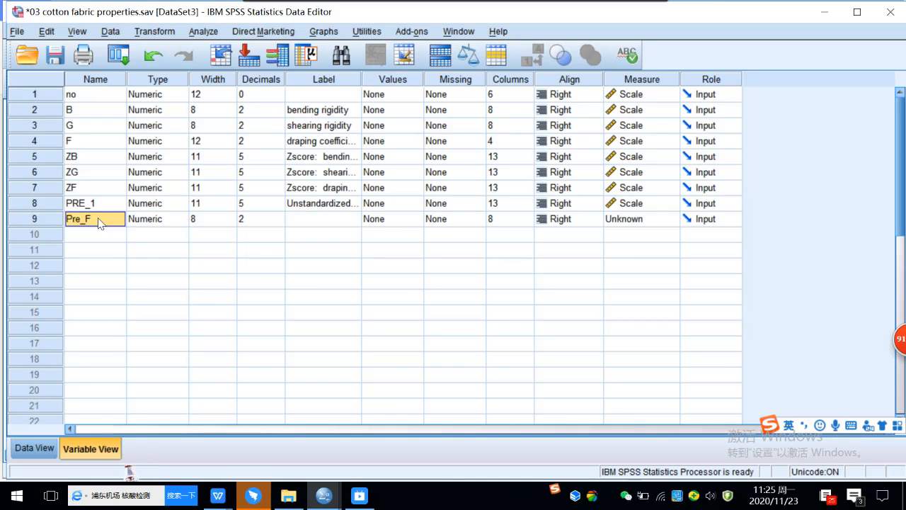
pyautogui.click(99, 218)
pyautogui.moveTo(99, 219); pyautogui.dragTo(62, 219)
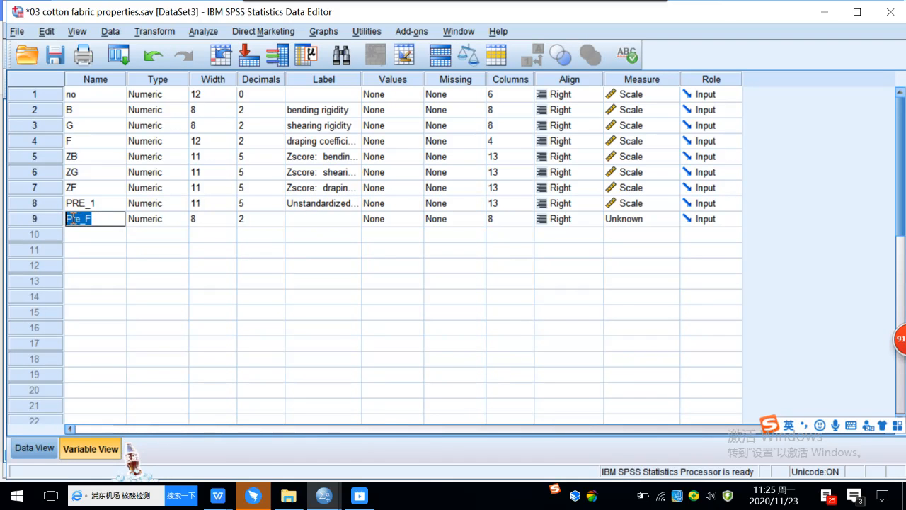
pyautogui.rightClick(72, 219)
pyautogui.click(102, 284)
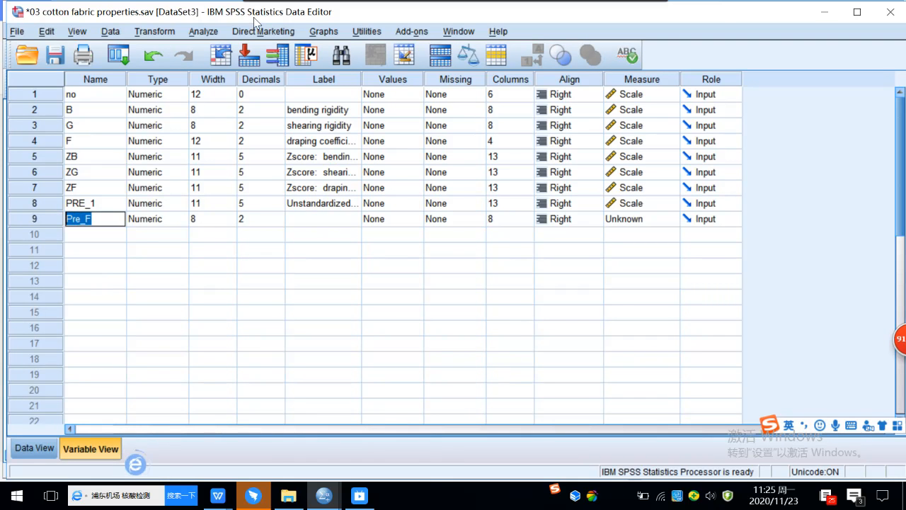
pyautogui.click(154, 32)
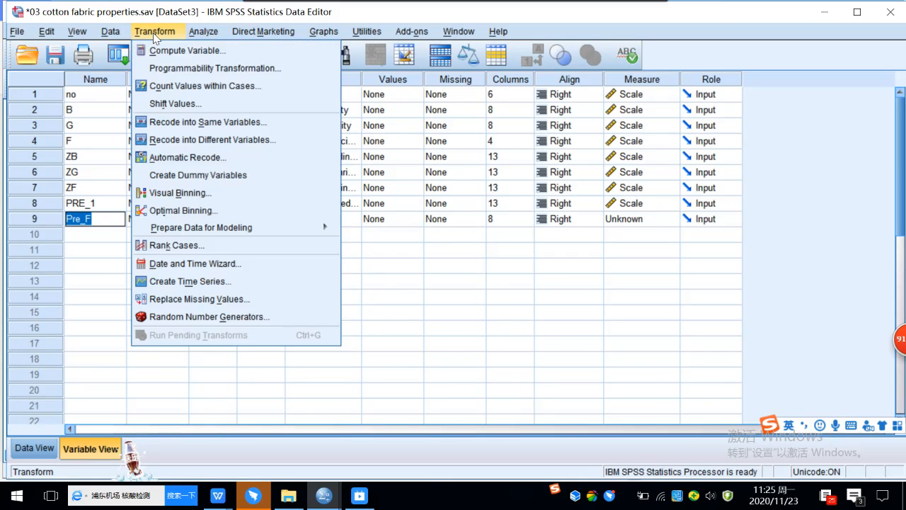
# Step: In Compute Variable, make Pre_F the target and enter the constant 11.646
pyautogui.click(191, 52)
pyautogui.rightClick(288, 96)
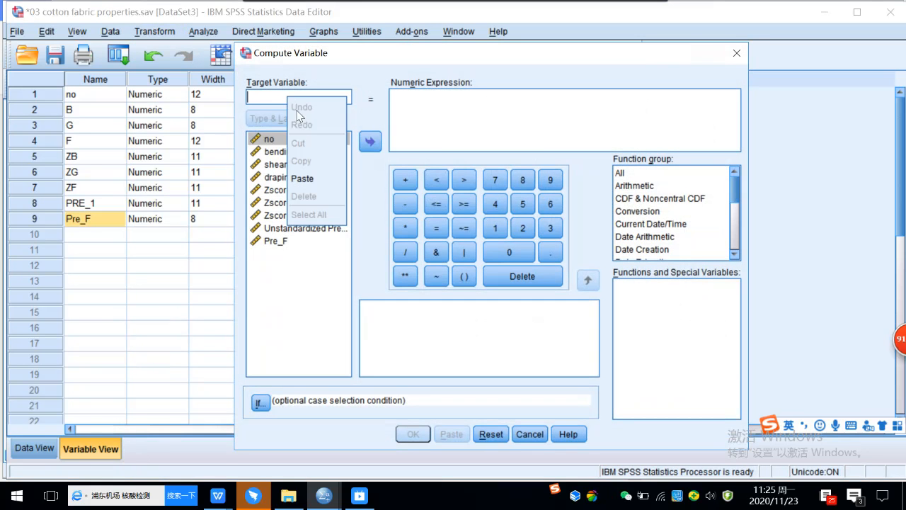
pyautogui.click(313, 178)
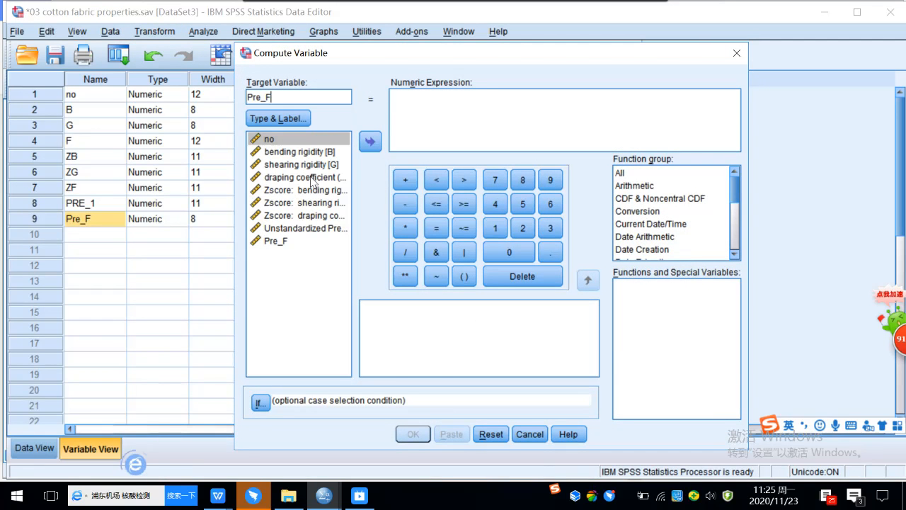
pyautogui.click(403, 101)
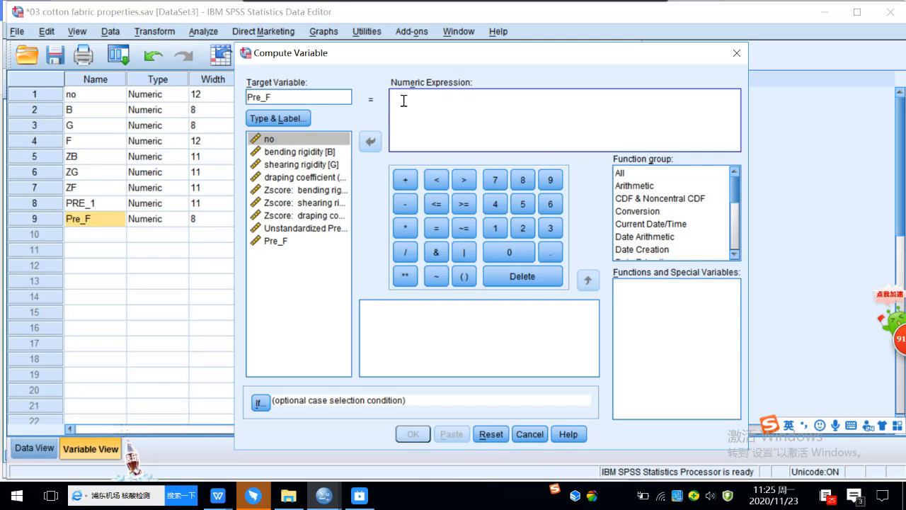
pyautogui.click(494, 230)
pyautogui.click(494, 230)
pyautogui.click(550, 252)
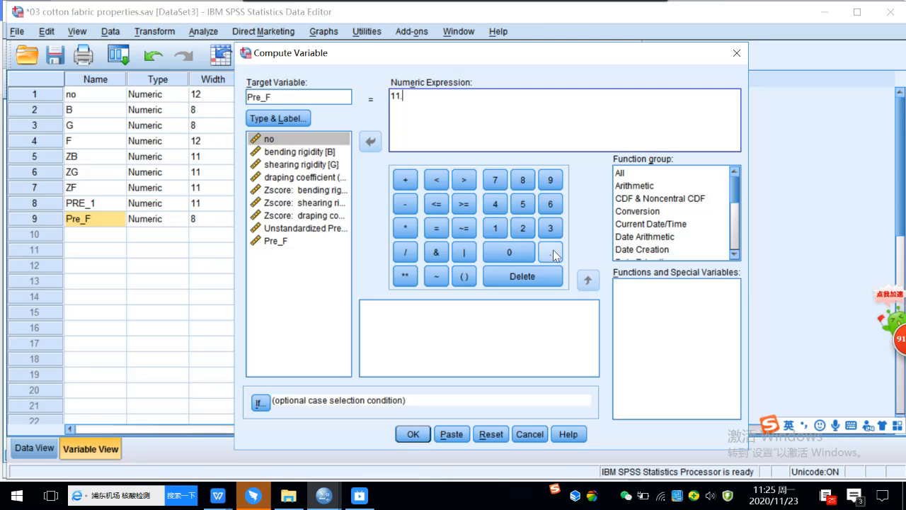
pyautogui.click(550, 204)
pyautogui.click(495, 204)
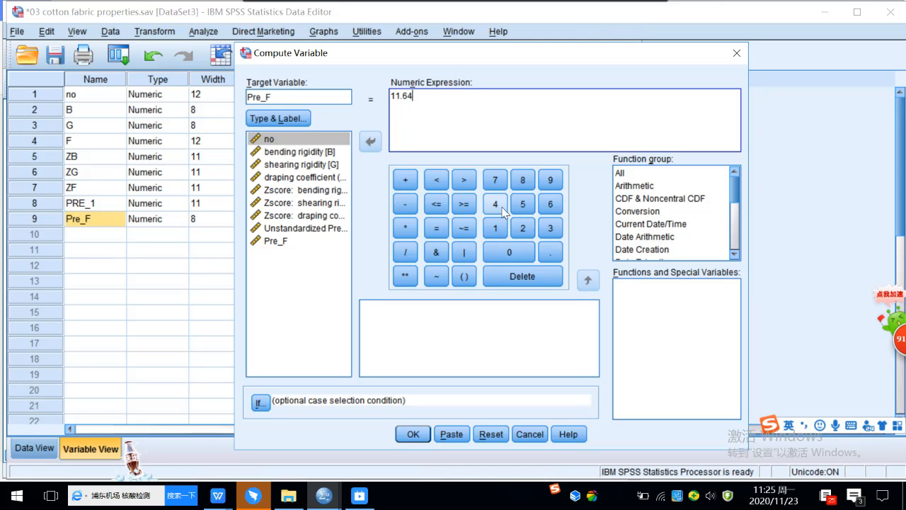
pyautogui.click(550, 206)
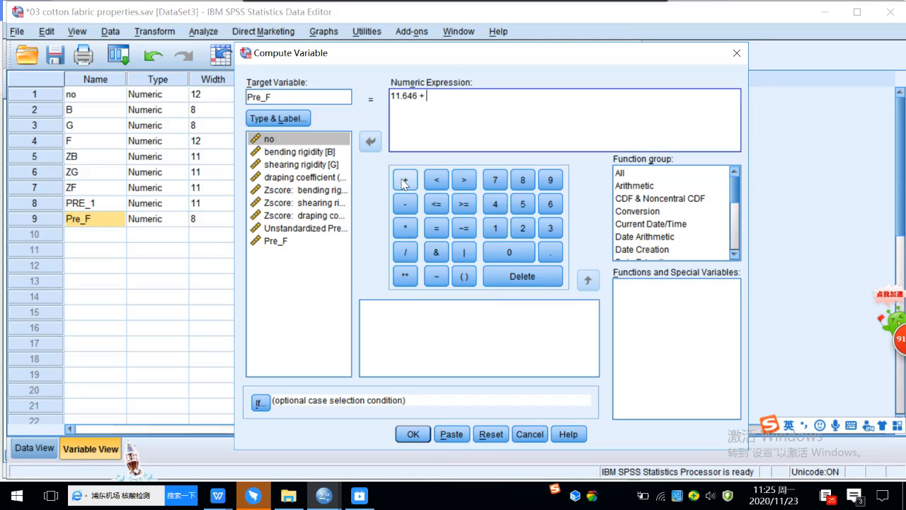
# Step: Complete the expression with + 12.731 * G and compute Pre_F, replacing existing values
pyautogui.click(496, 227)
pyautogui.click(522, 228)
pyautogui.click(552, 253)
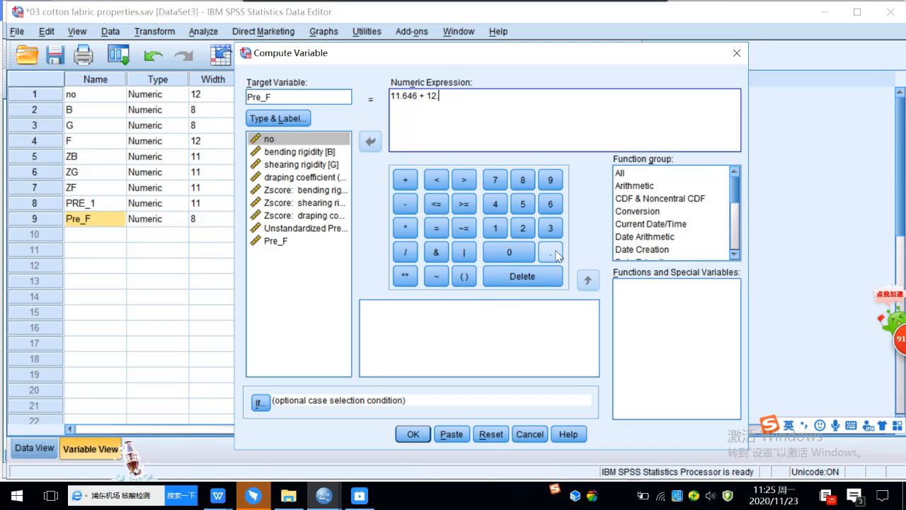
pyautogui.click(495, 180)
pyautogui.click(550, 228)
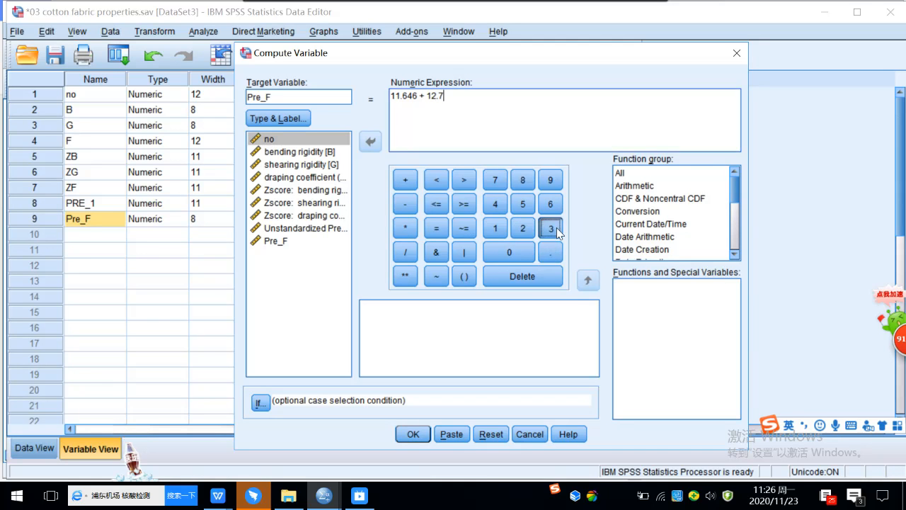
pyautogui.click(496, 229)
pyautogui.click(405, 229)
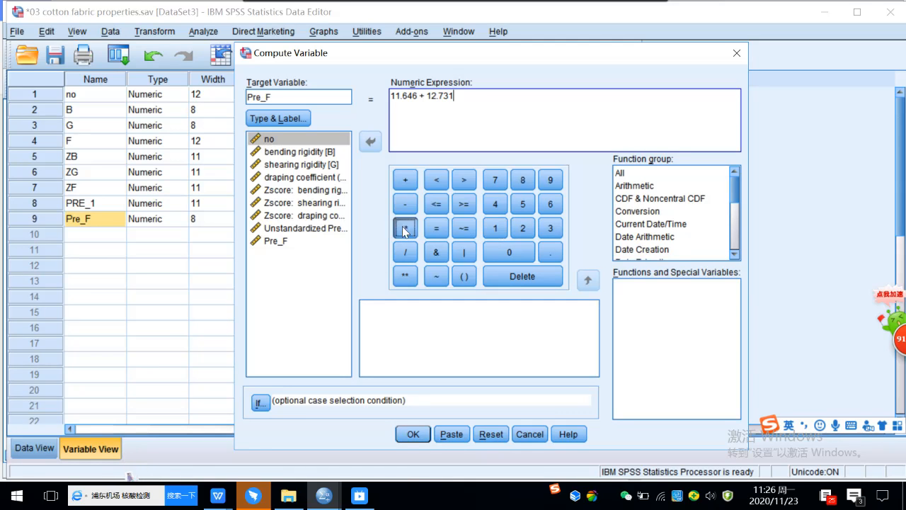
pyautogui.click(324, 165)
pyautogui.click(371, 142)
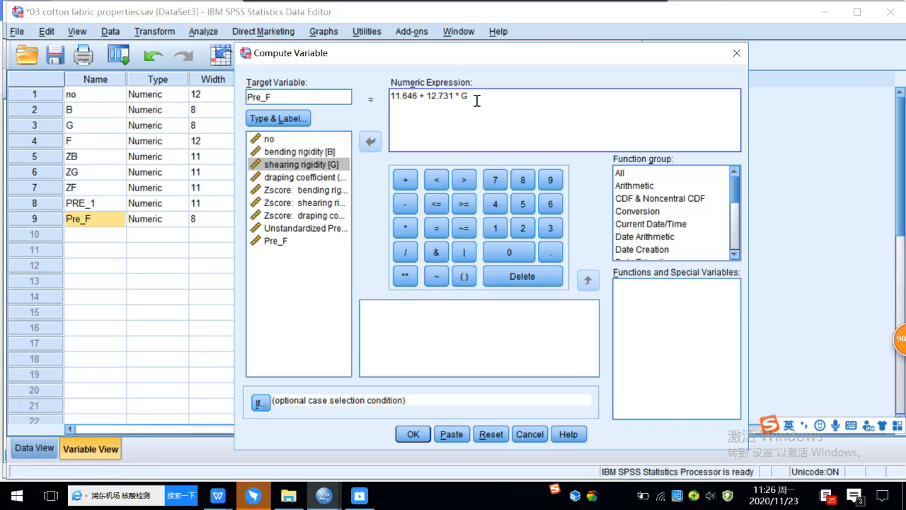
pyautogui.click(412, 434)
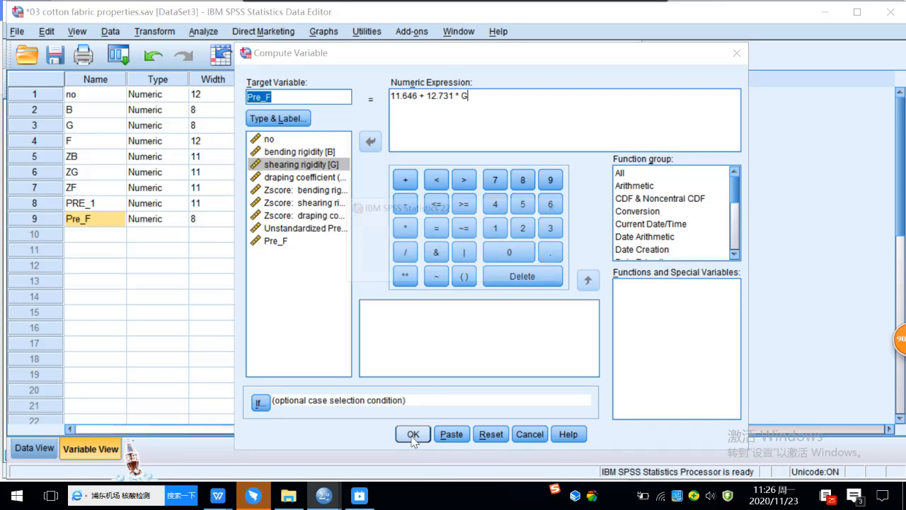
pyautogui.click(436, 269)
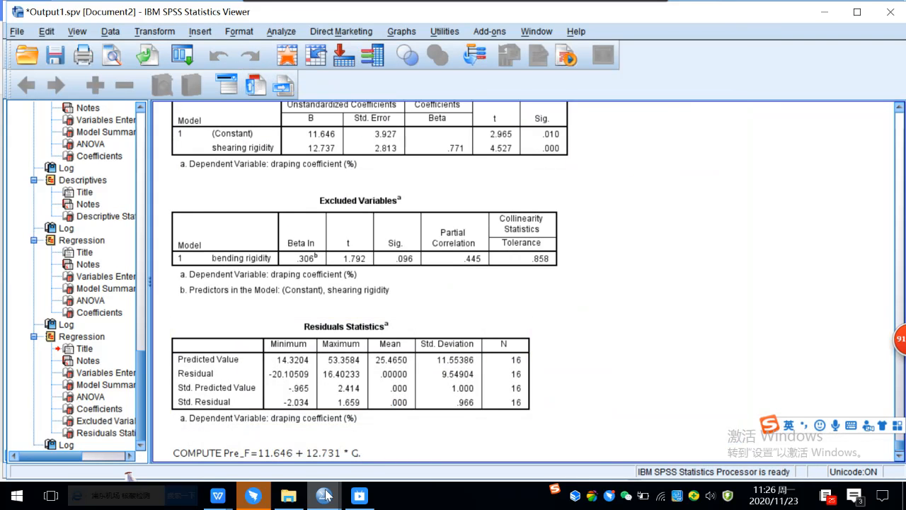
# Step: Show the Data View with Pre_F next to draping coefficient F, widening column F
pyautogui.moveTo(330, 492)
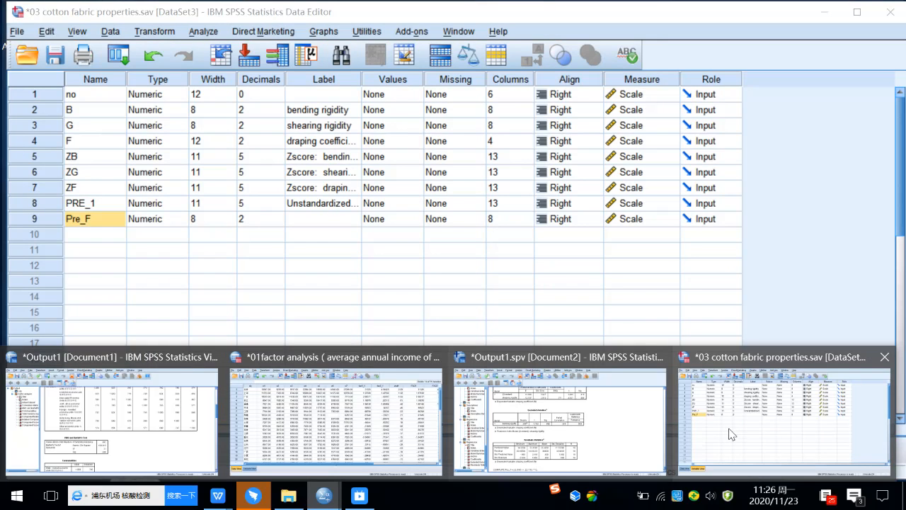
pyautogui.click(730, 437)
pyautogui.doubleClick(39, 205)
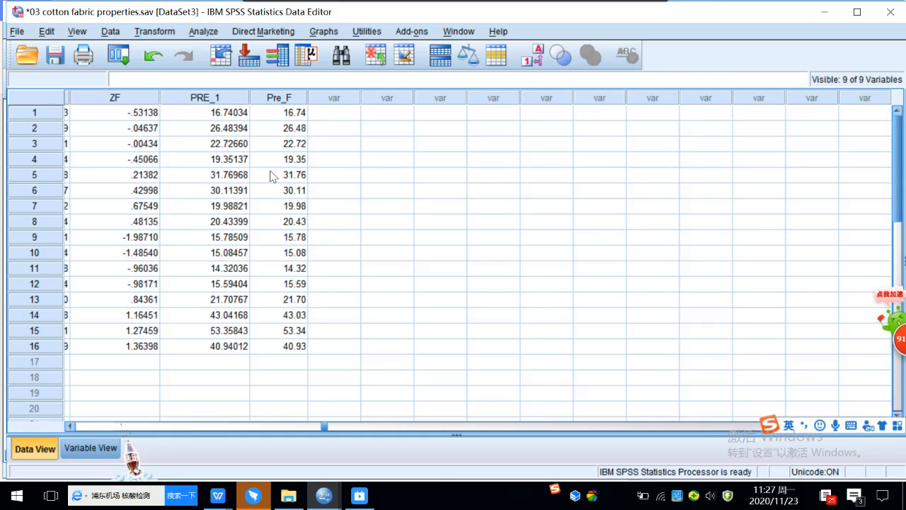
pyautogui.click(319, 427)
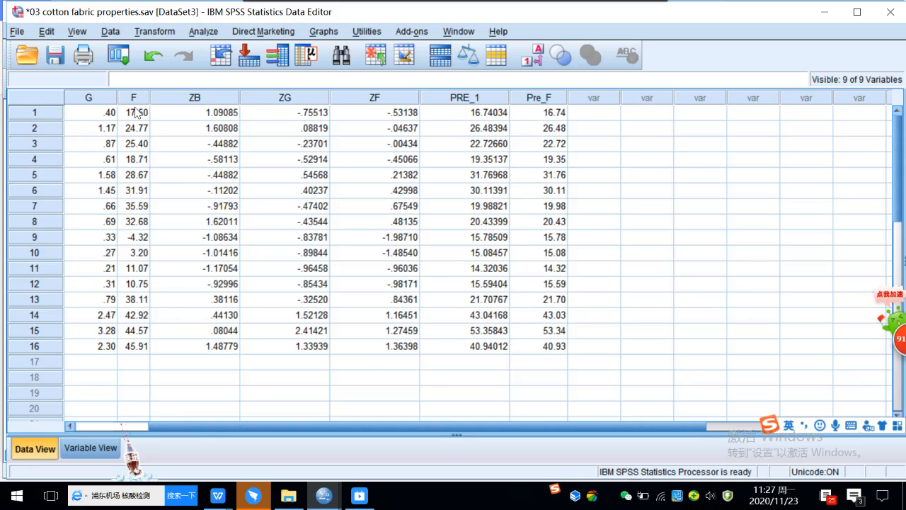
pyautogui.moveTo(150, 97); pyautogui.dragTo(194, 97)
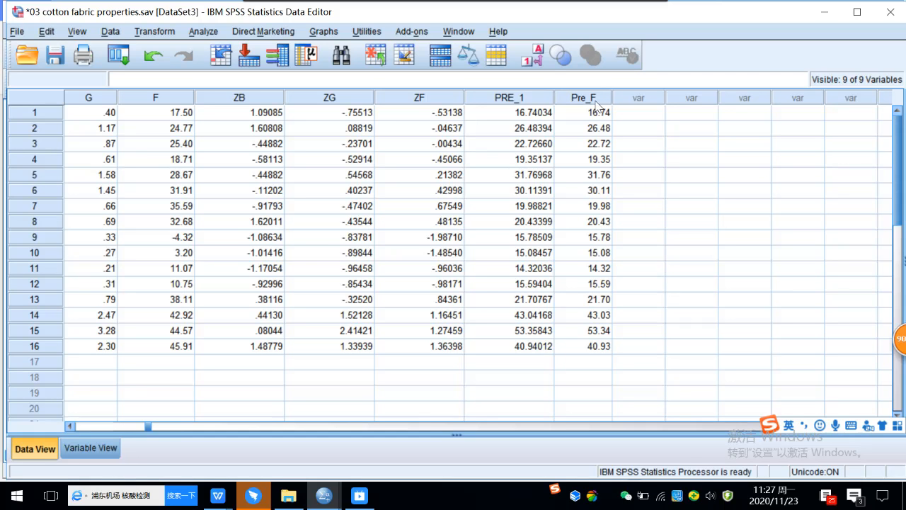
# Step: Create a simple scatterplot with Pre_F on the Y axis and draping coefficient on X
pyautogui.click(323, 33)
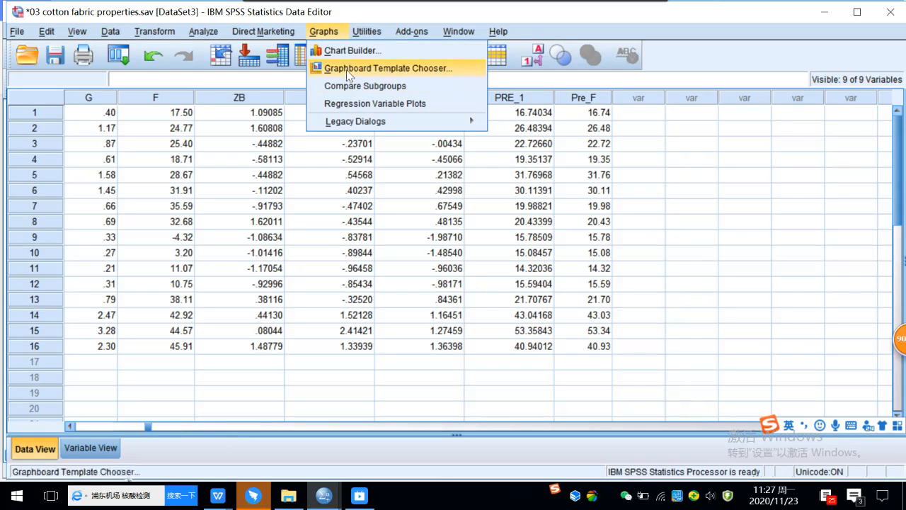
pyautogui.moveTo(344, 126)
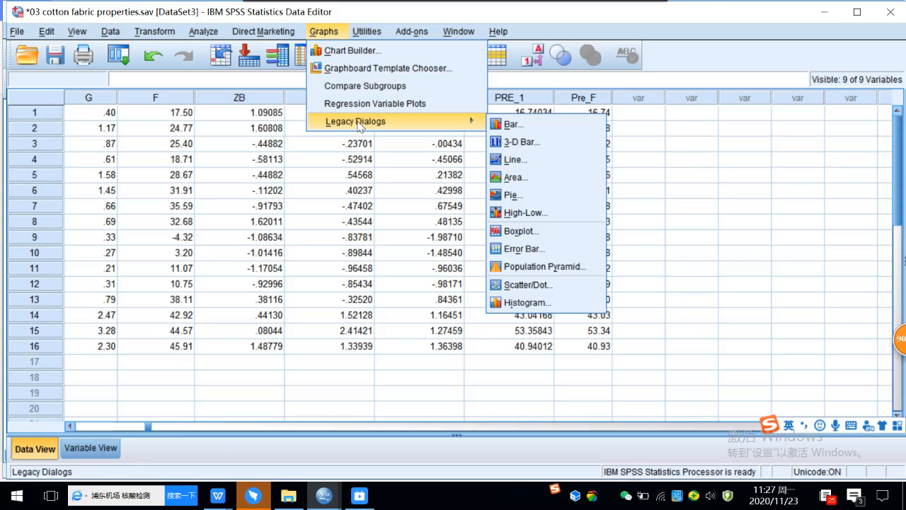
pyautogui.click(534, 283)
pyautogui.click(369, 221)
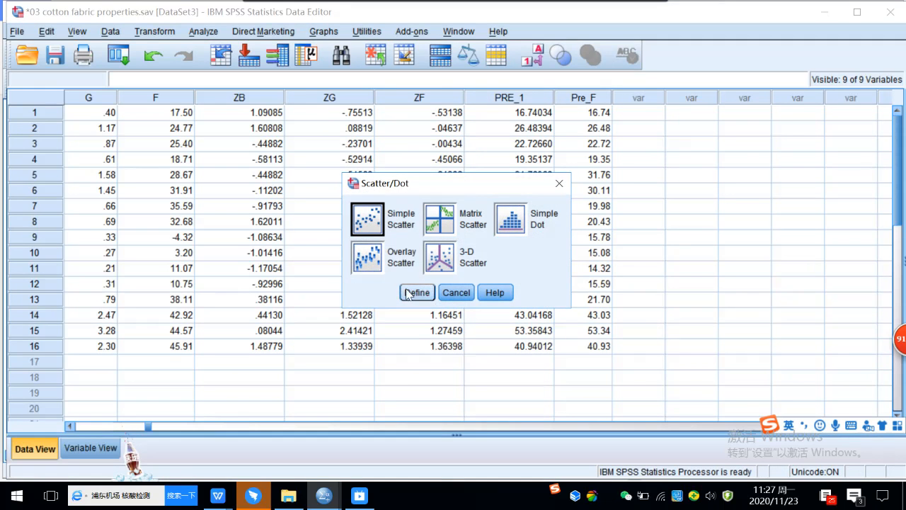
pyautogui.click(417, 293)
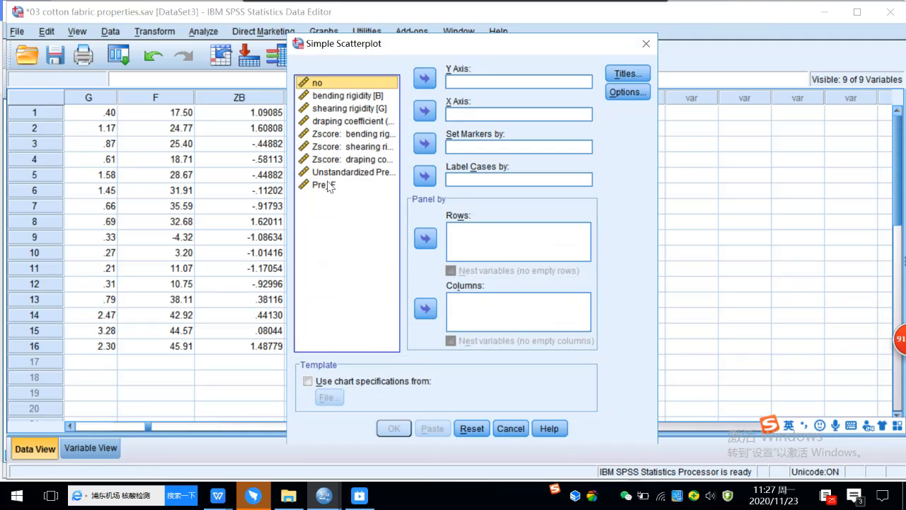
pyautogui.click(328, 184)
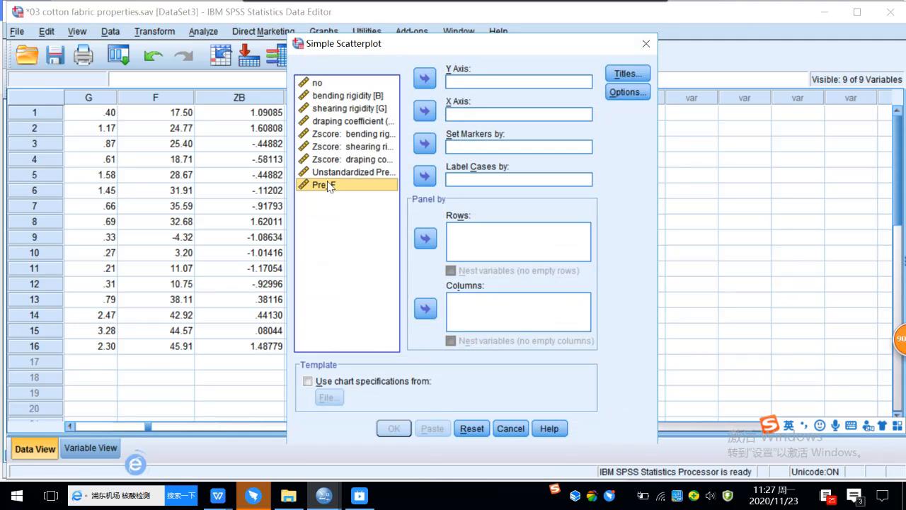
pyautogui.click(425, 79)
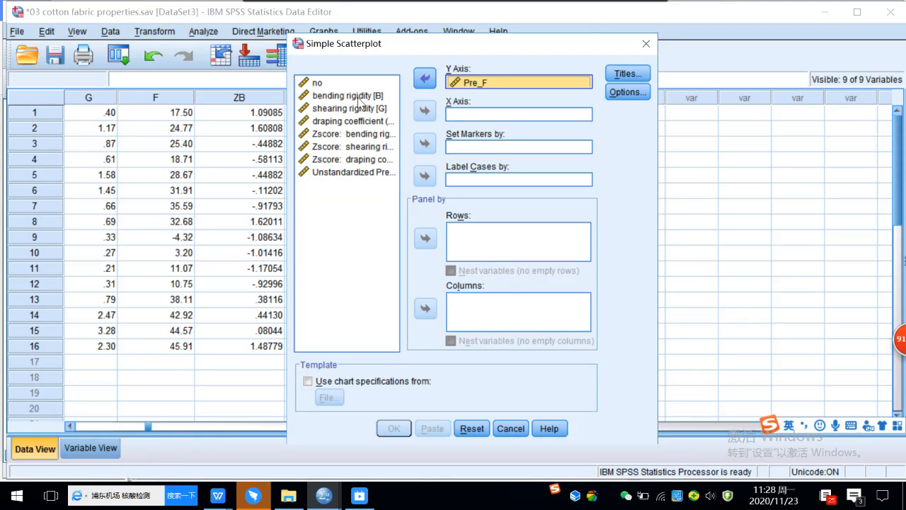
pyautogui.click(349, 122)
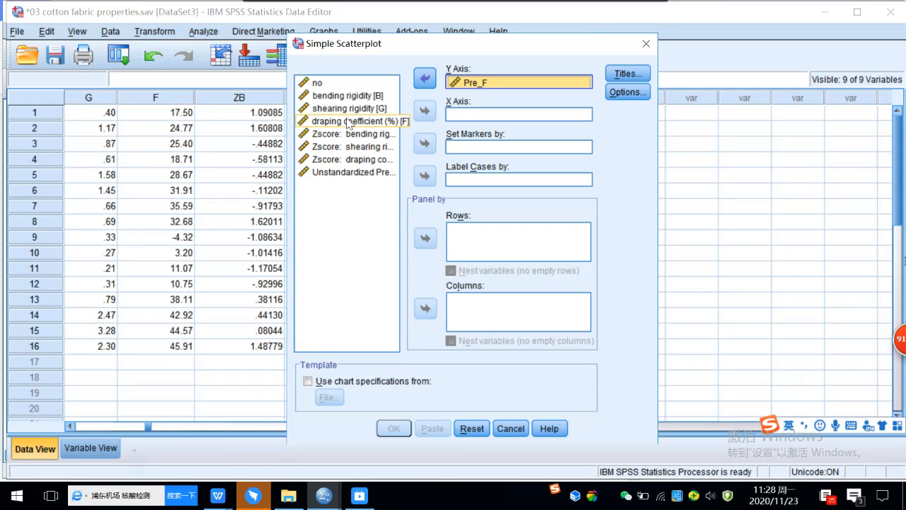
pyautogui.click(424, 111)
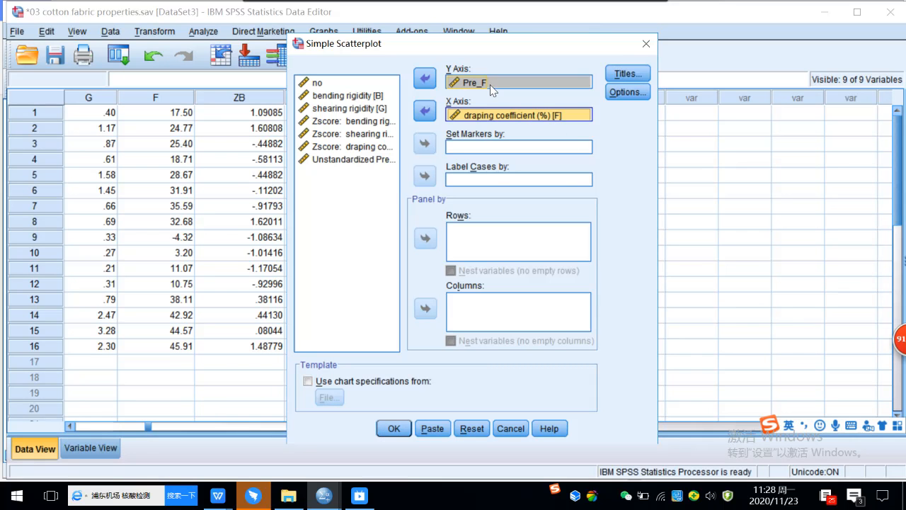
pyautogui.click(390, 429)
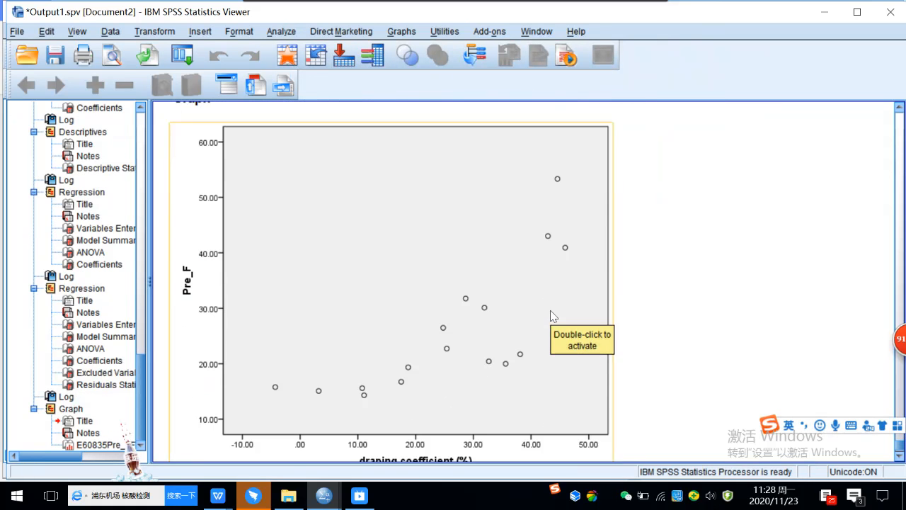
pyautogui.scroll(-1, 644, 303)
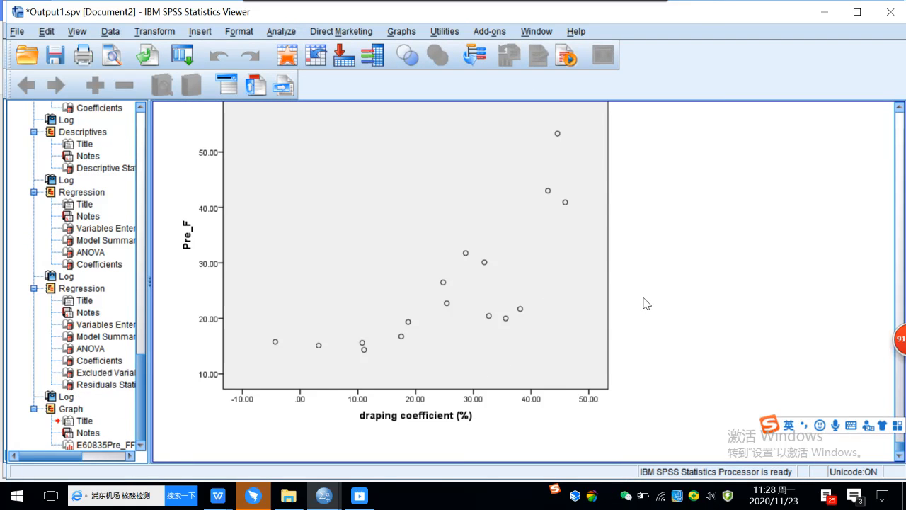
pyautogui.click(487, 374)
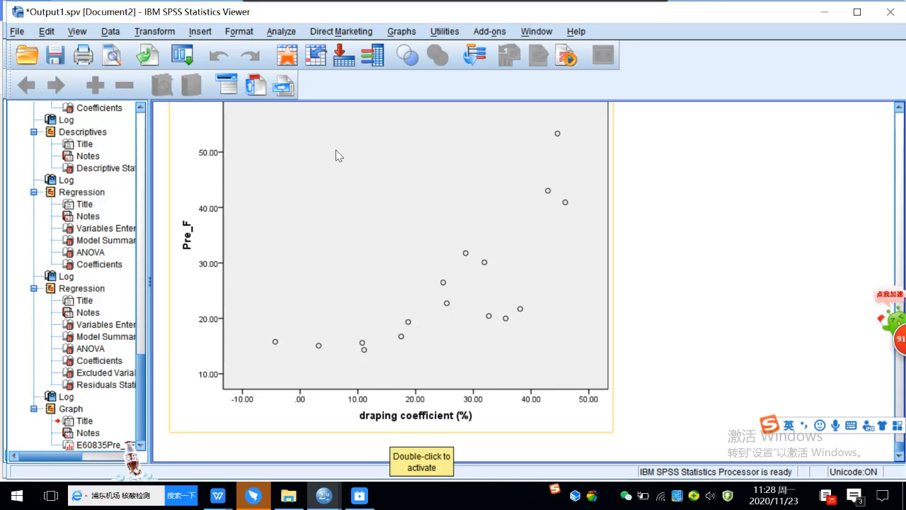
# Step: Open the Bivariate Correlations dialog from Analyze > Correlate
pyautogui.click(283, 34)
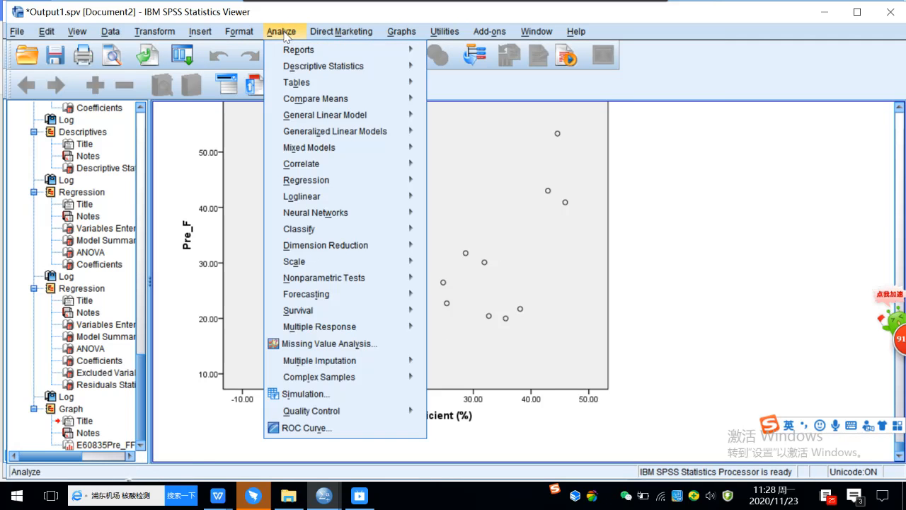
pyautogui.moveTo(287, 50)
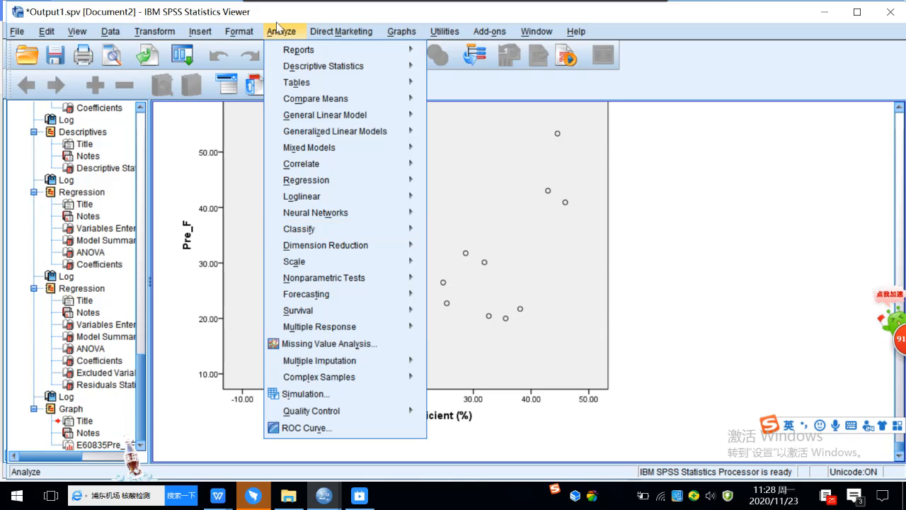
pyautogui.moveTo(303, 71)
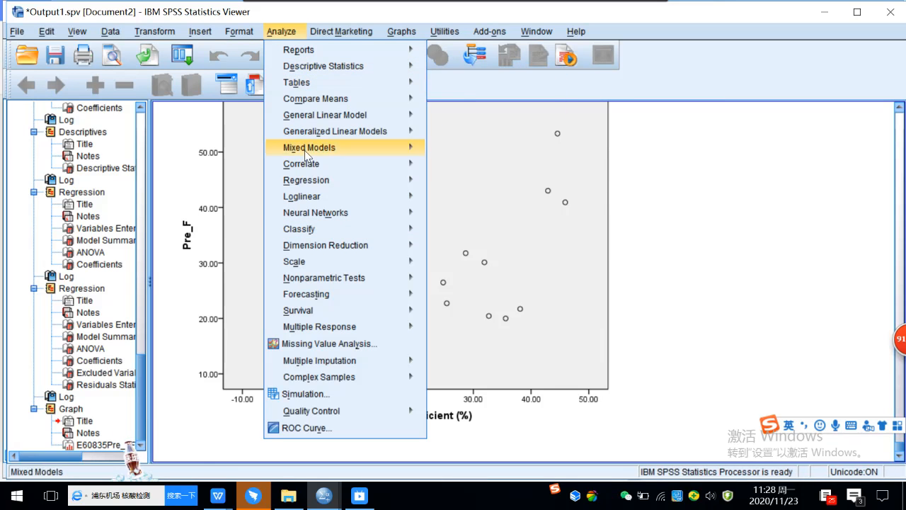
pyautogui.moveTo(307, 165)
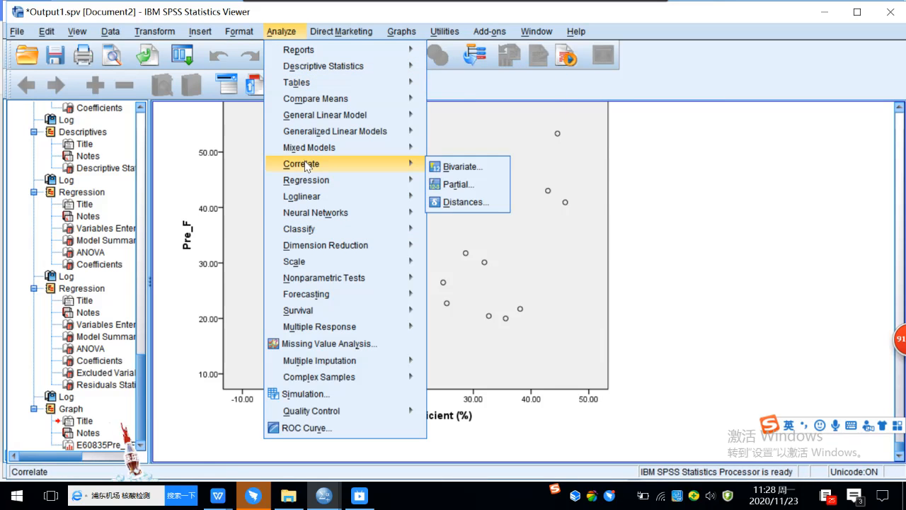
pyautogui.click(454, 168)
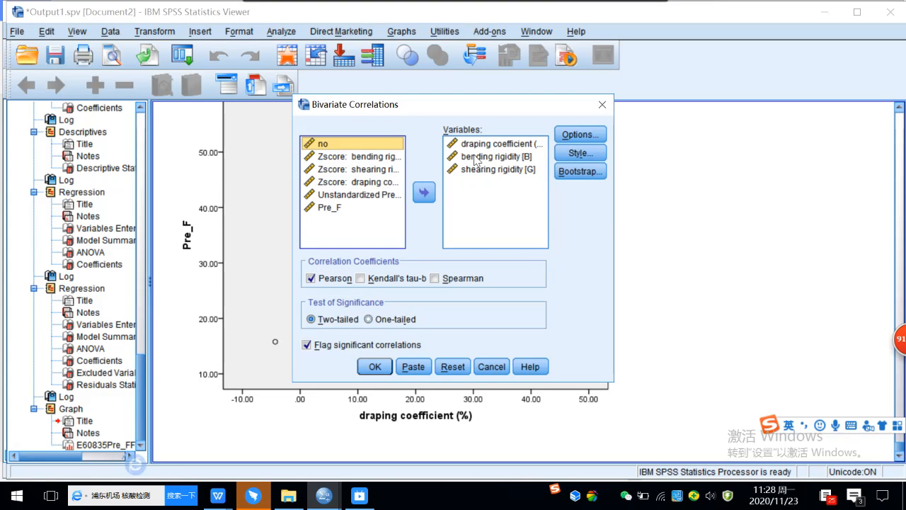
# Step: Correlate draping coefficient with Pre_F only, dropping bending and shearing rigidity, and run it
pyautogui.click(483, 145)
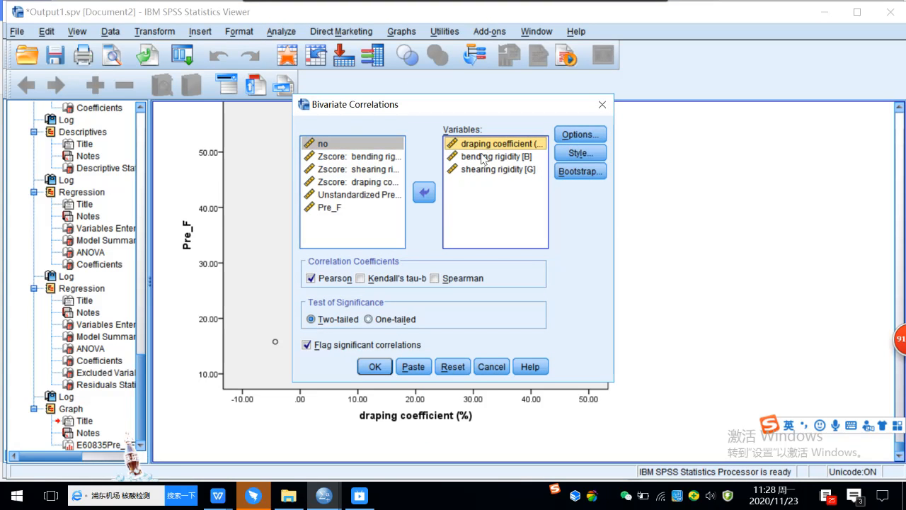
pyautogui.click(482, 158)
pyautogui.click(424, 193)
pyautogui.click(470, 157)
pyautogui.click(424, 193)
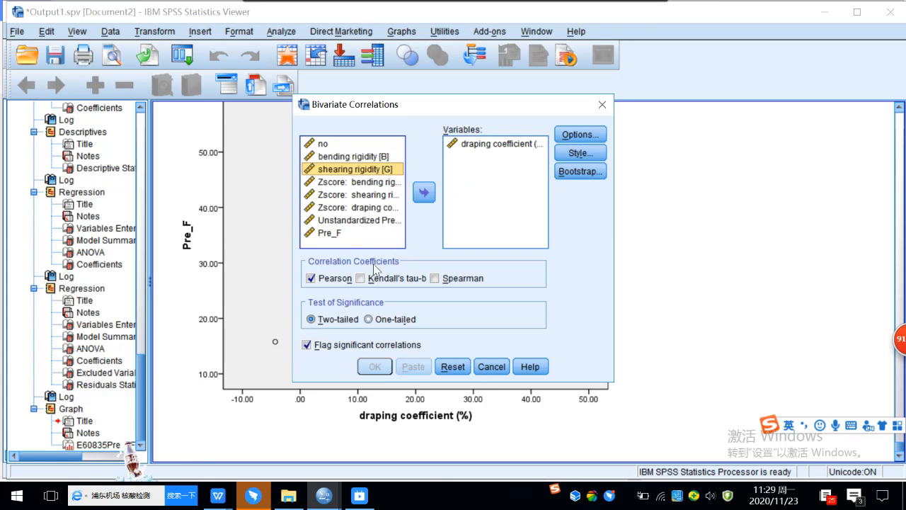
pyautogui.click(340, 233)
pyautogui.click(425, 192)
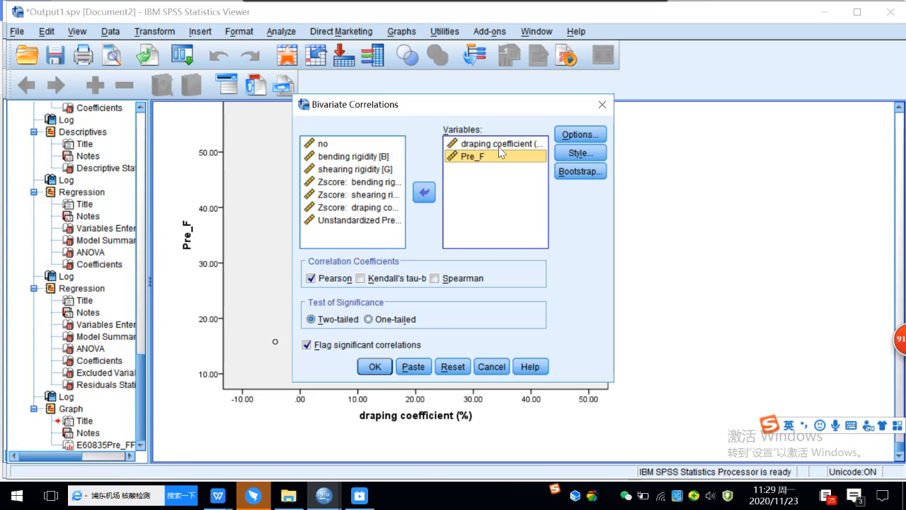
pyautogui.click(375, 367)
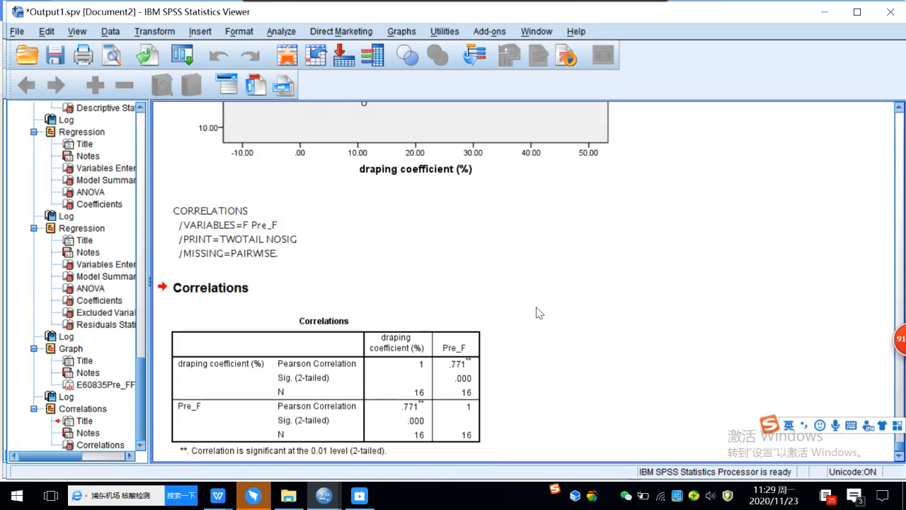
pyautogui.scroll(-1, 536, 306)
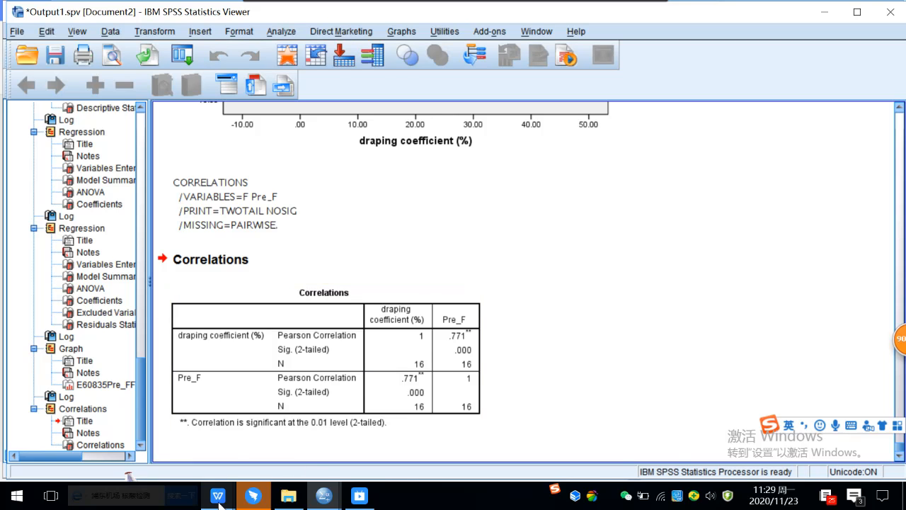
pyautogui.moveTo(219, 504)
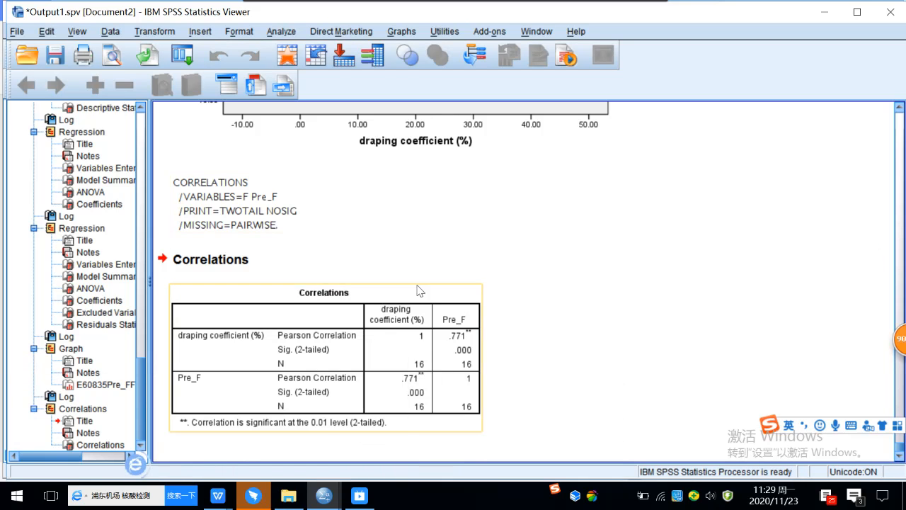
pyautogui.scroll(3, 418, 291)
pyautogui.scroll(10, 418, 290)
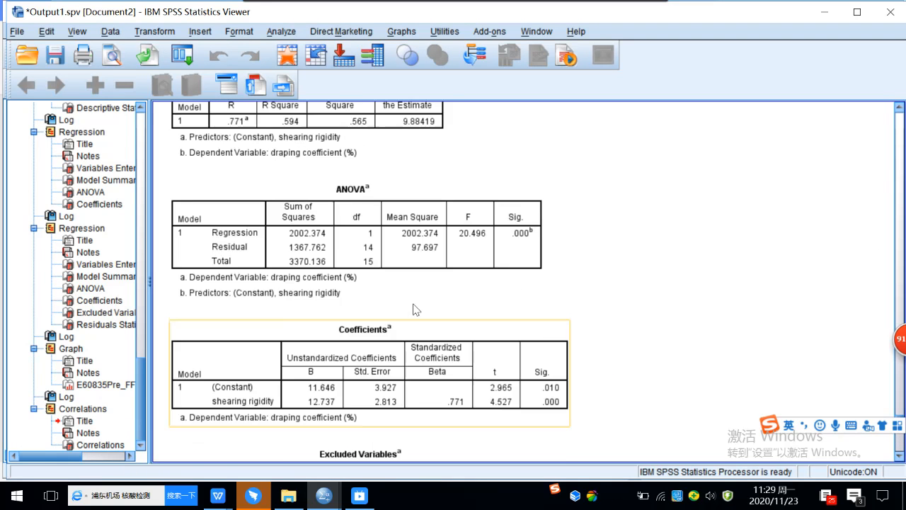
pyautogui.scroll(5, 415, 307)
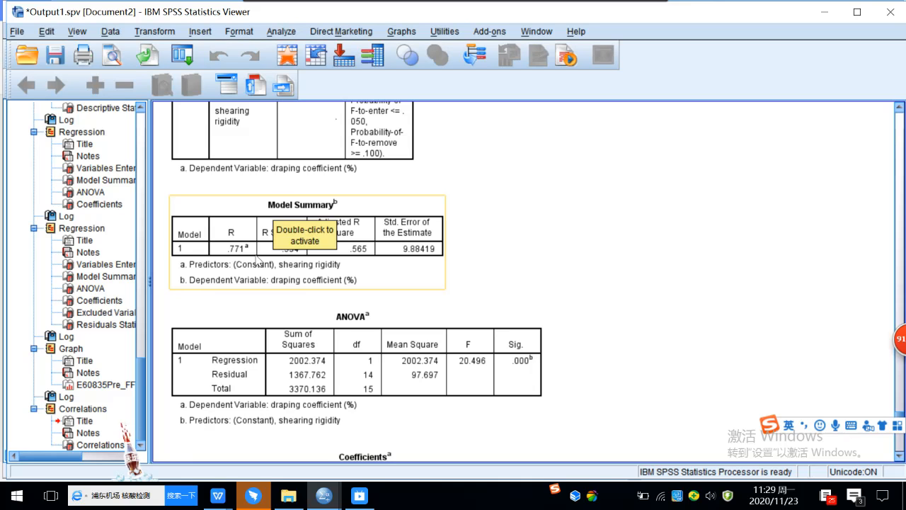
pyautogui.click(516, 233)
pyautogui.click(287, 255)
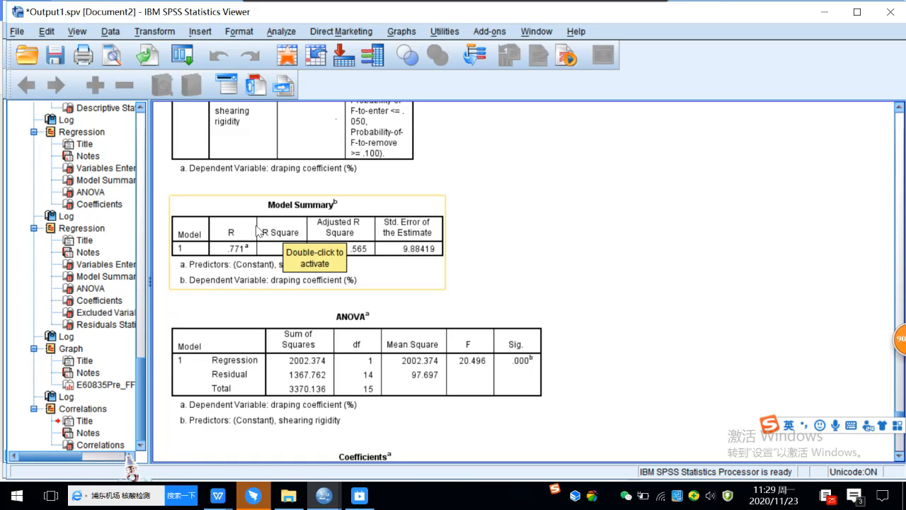
pyautogui.click(255, 240)
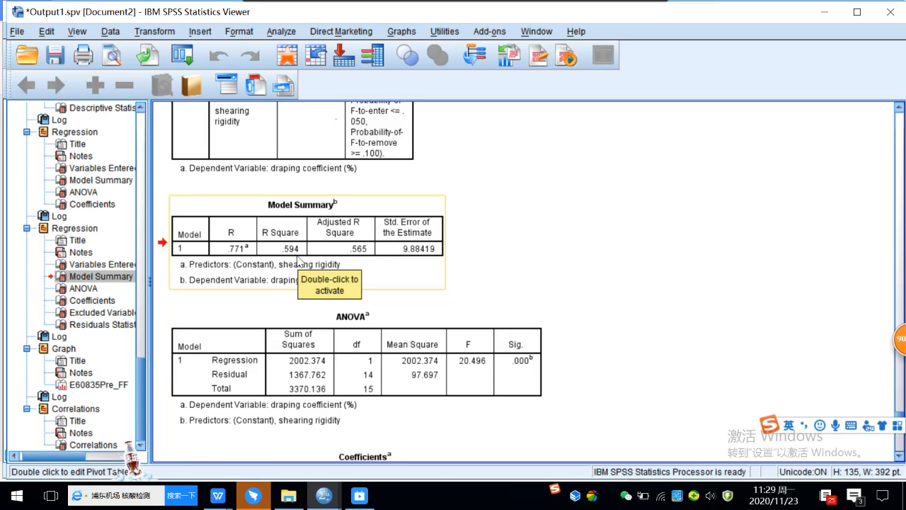
pyautogui.click(577, 223)
pyautogui.click(245, 250)
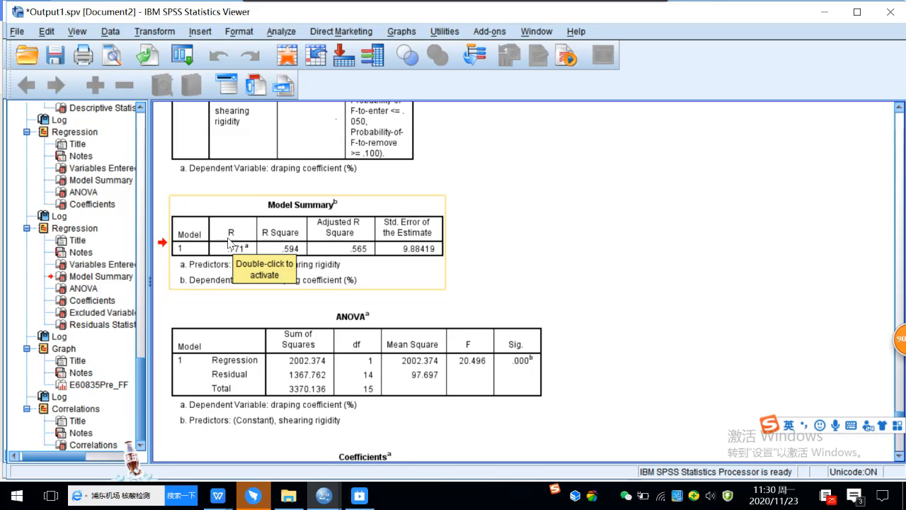
pyautogui.scroll(15, 596, 215)
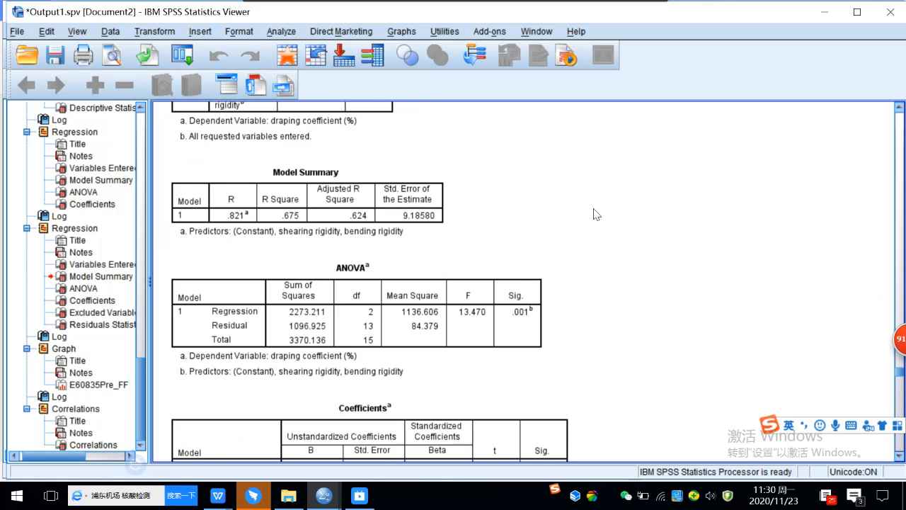
pyautogui.scroll(15, 596, 214)
pyautogui.scroll(5, 596, 215)
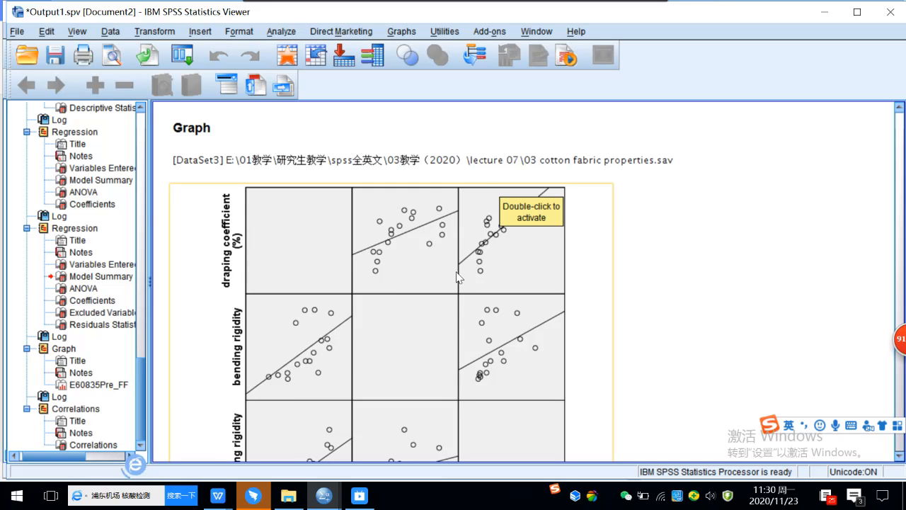
pyautogui.scroll(-3, 432, 305)
pyautogui.scroll(2, 415, 395)
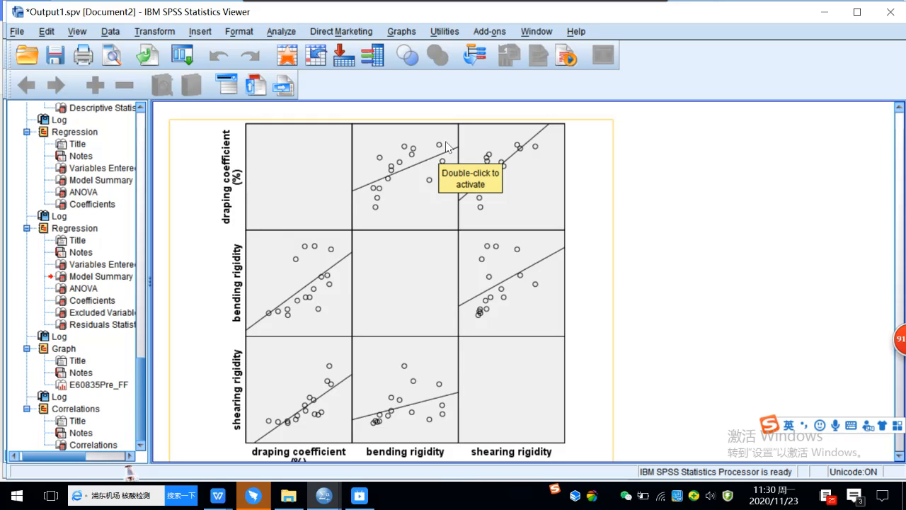
pyautogui.click(681, 240)
pyautogui.scroll(-20, 681, 239)
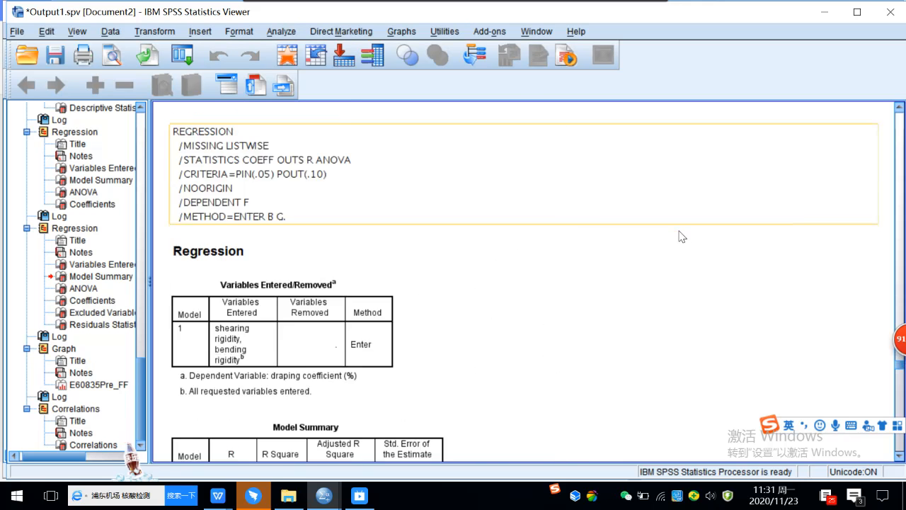
pyautogui.scroll(-15, 672, 227)
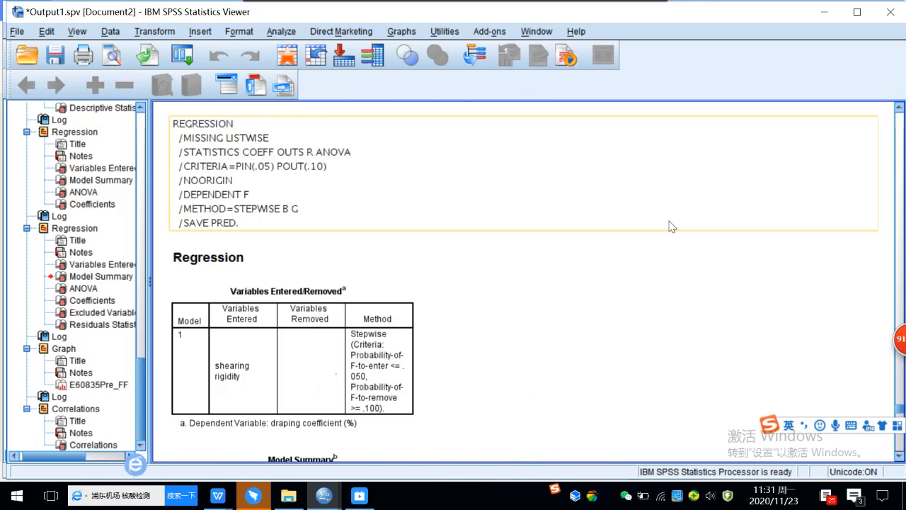
pyautogui.scroll(-10, 671, 227)
pyautogui.scroll(7, 671, 227)
pyautogui.click(325, 266)
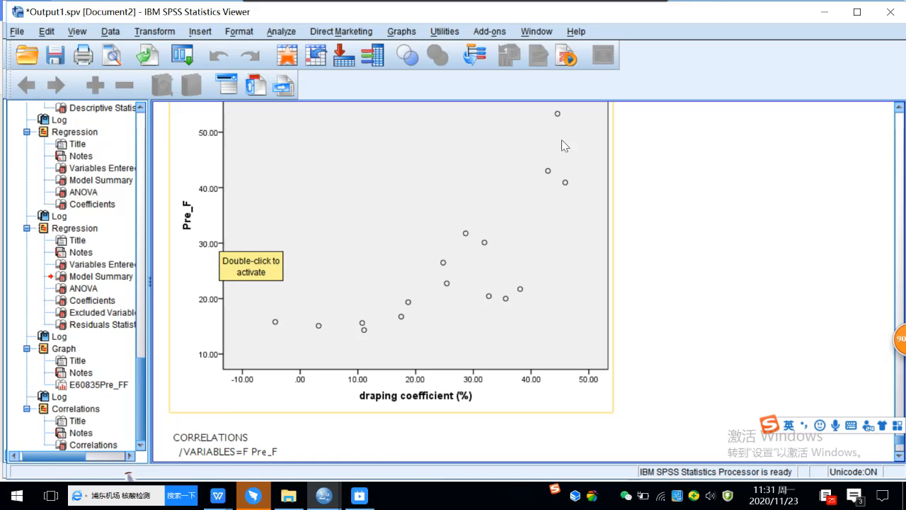
# Step: Switch back to the 03 cotton fabric properties.sav Data Editor to compare Pre_F with F
pyautogui.scroll(3, 547, 176)
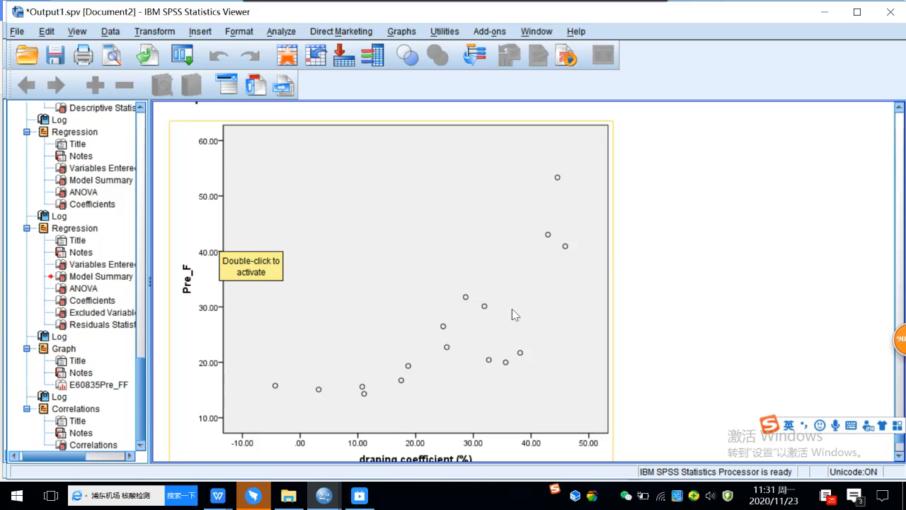
pyautogui.moveTo(327, 502)
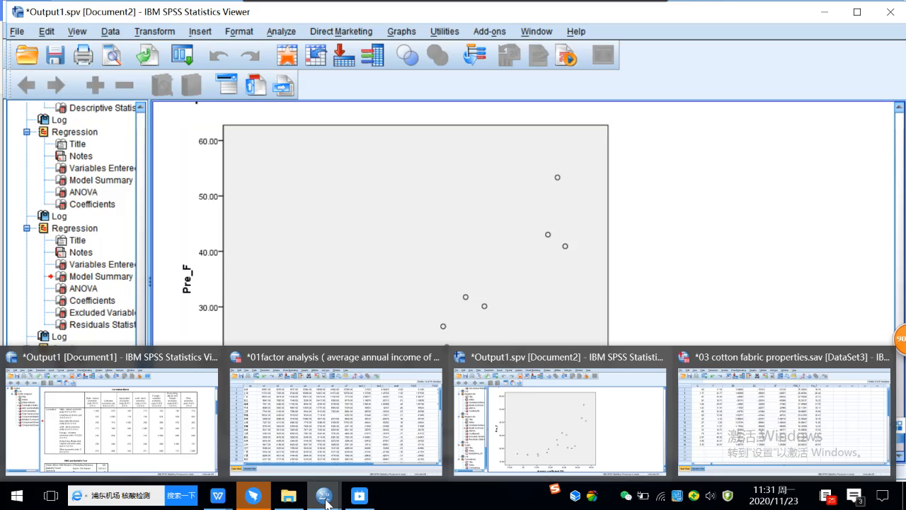
pyautogui.click(714, 417)
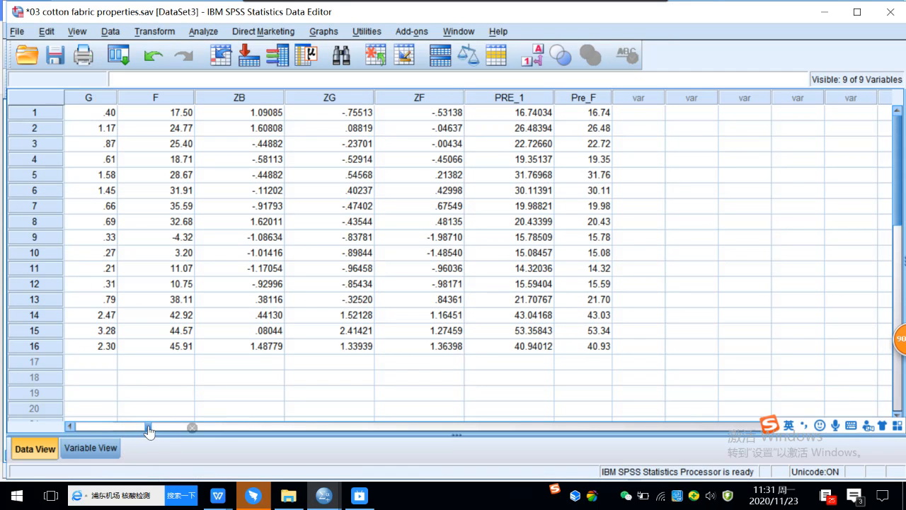
pyautogui.click(69, 427)
pyautogui.click(69, 425)
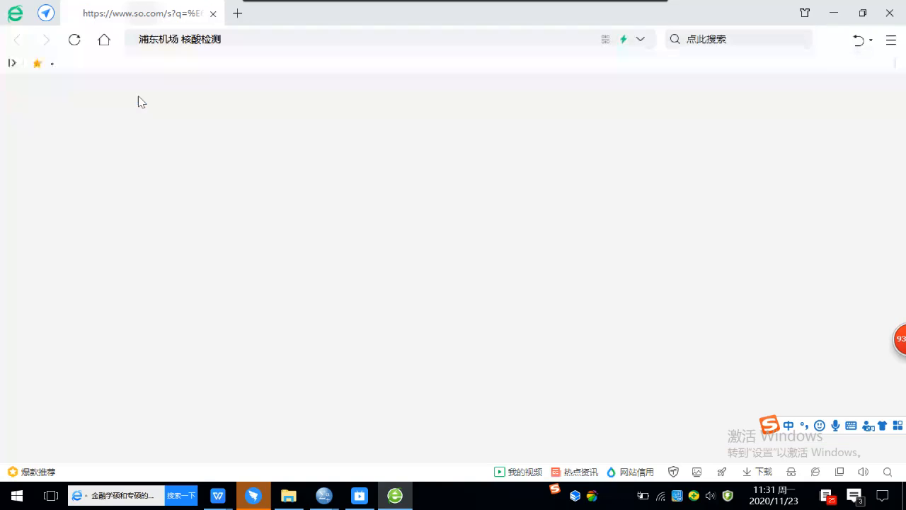
pyautogui.click(890, 13)
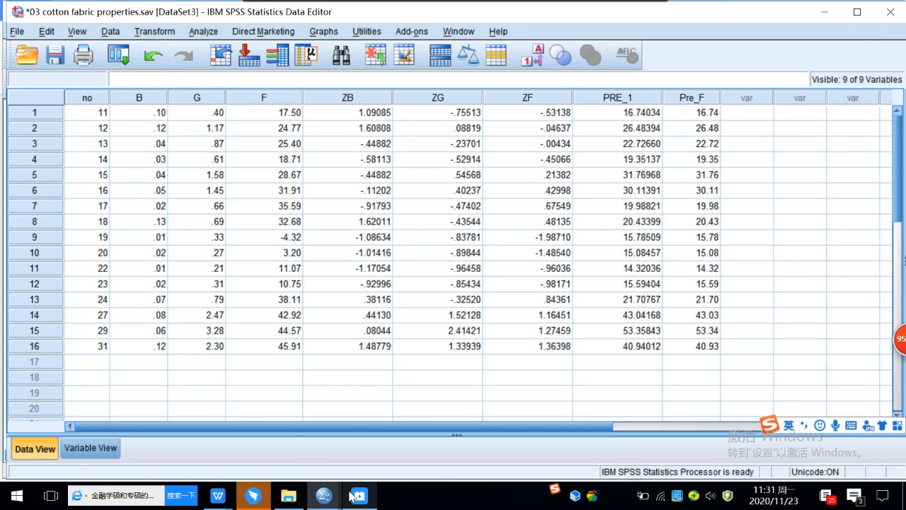
pyautogui.moveTo(358, 497)
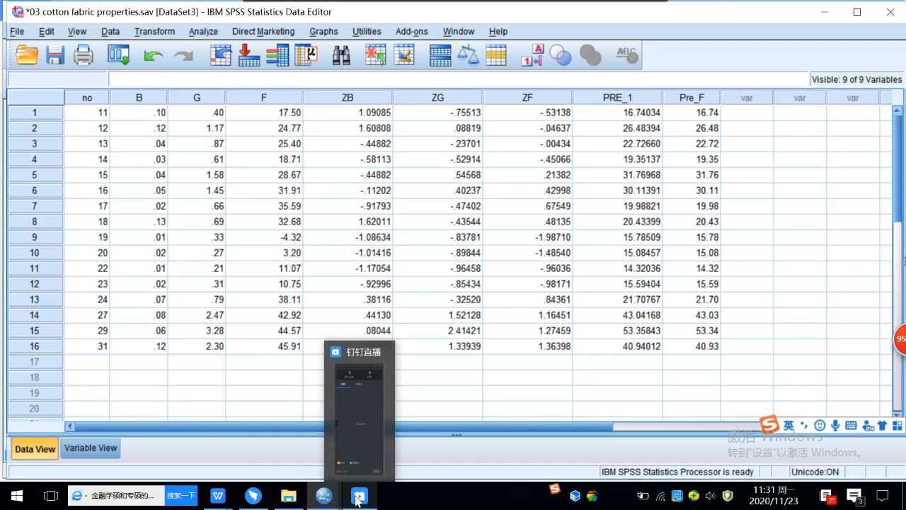
pyautogui.moveTo(358, 450)
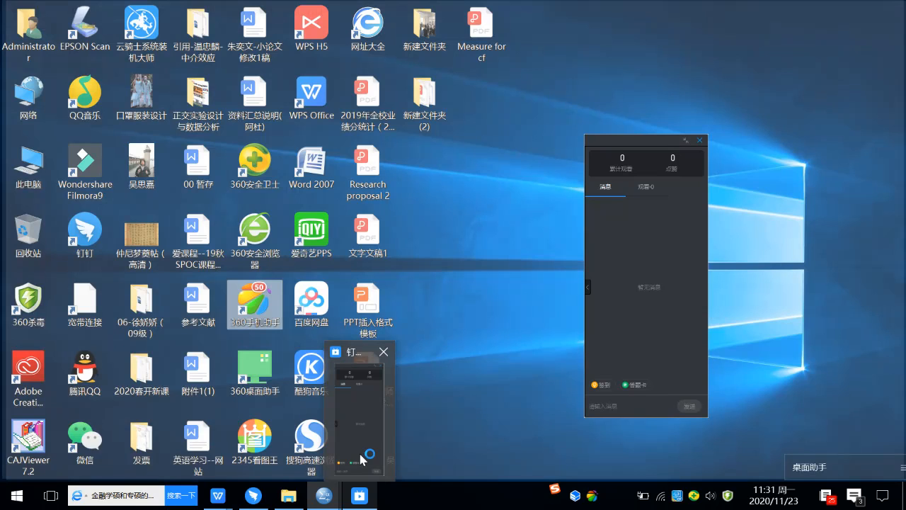